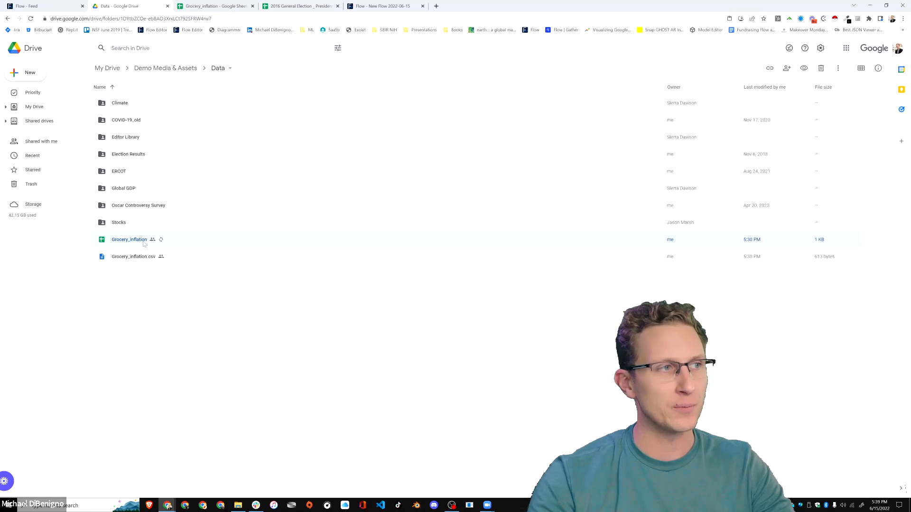
Switch to the Grocery_inflation spreadsheet in Google Sheets and copy its sharing link.
{"action": "left_click", "coordinate": [213, 6]}
{"action": "left_click", "coordinate": [276, 191]}
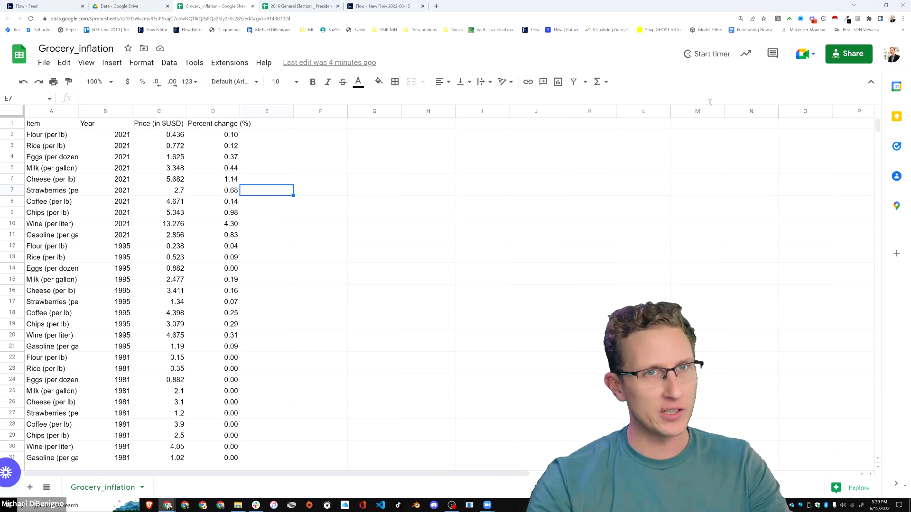
{"action": "left_click", "coordinate": [849, 54]}
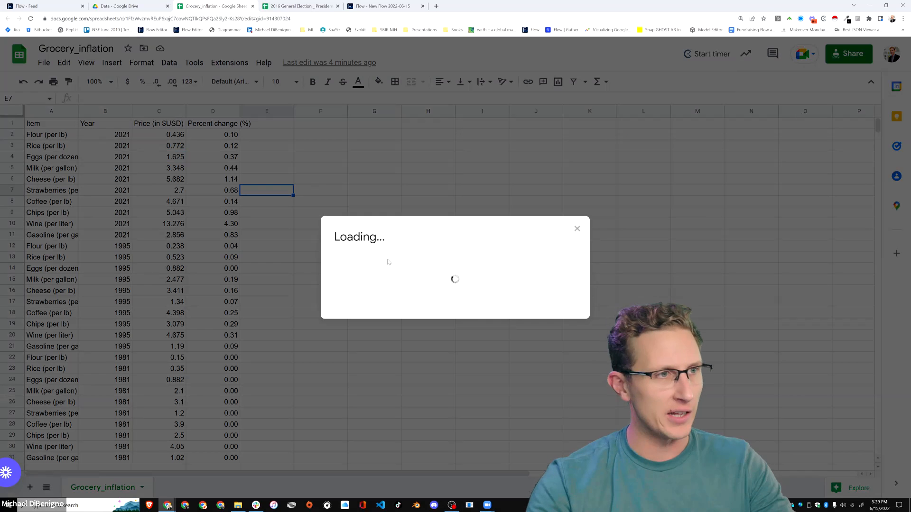
{"action": "scroll", "coordinate": [427, 299], "scroll_direction": "down", "scroll_amount": 2}
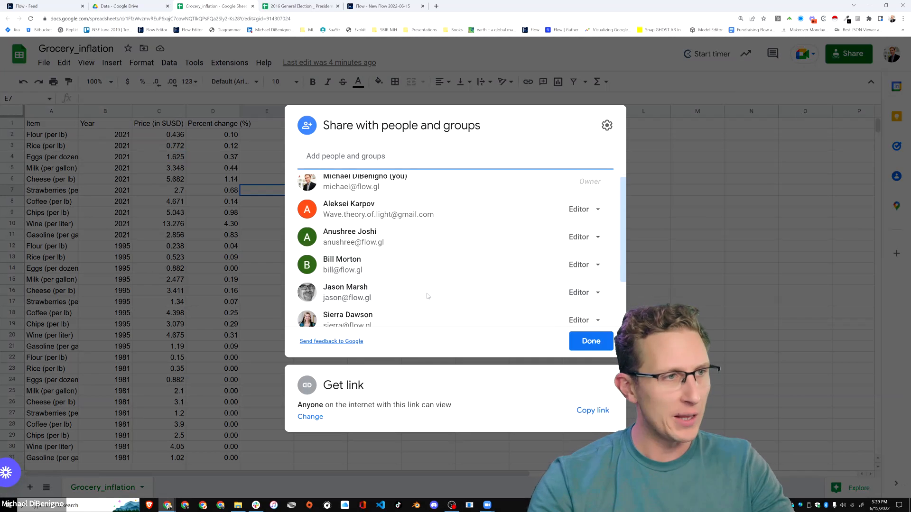
{"action": "left_click", "coordinate": [591, 411]}
{"action": "left_click", "coordinate": [742, 187]}
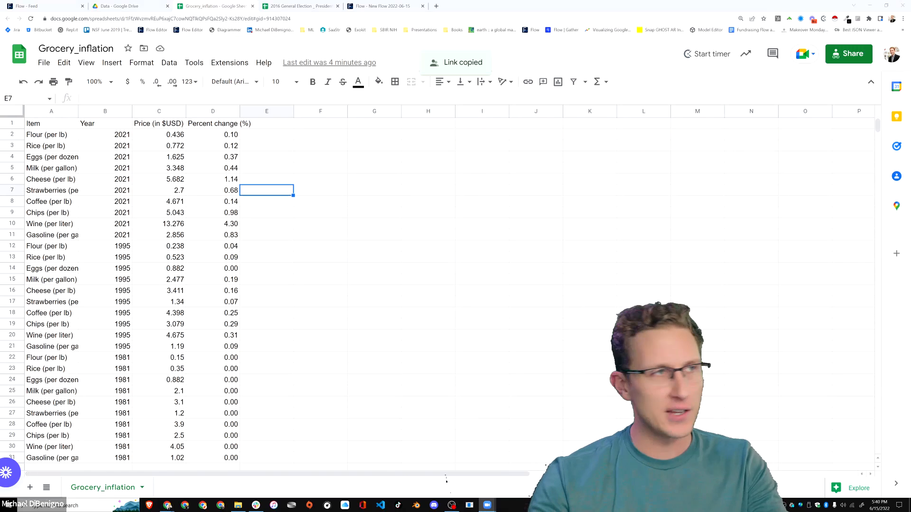
Return to Google Drive, open the Demo Media & Assets folder and select its web address for sharing.
{"action": "key", "text": "ctrl+shift+Tab"}
{"action": "left_click", "coordinate": [179, 72]}
{"action": "left_click", "coordinate": [219, 20]}
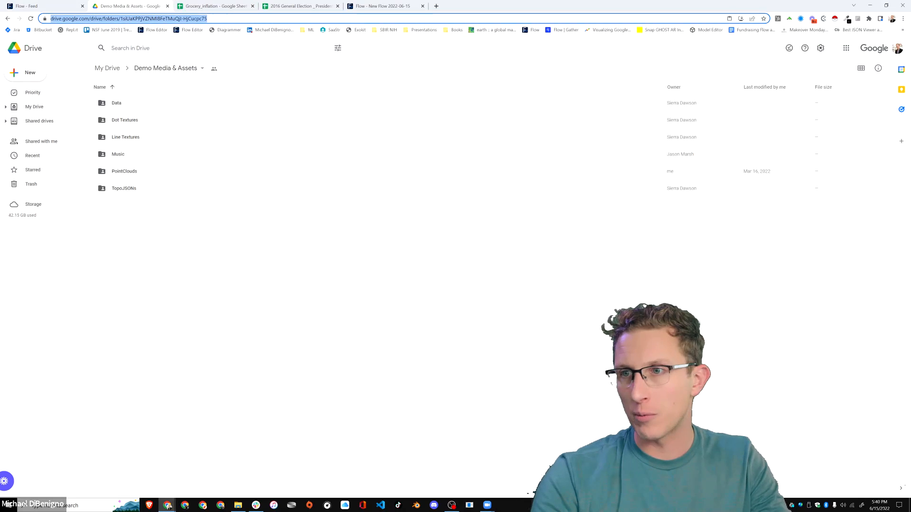
{"action": "key", "text": "alt+Tab"}
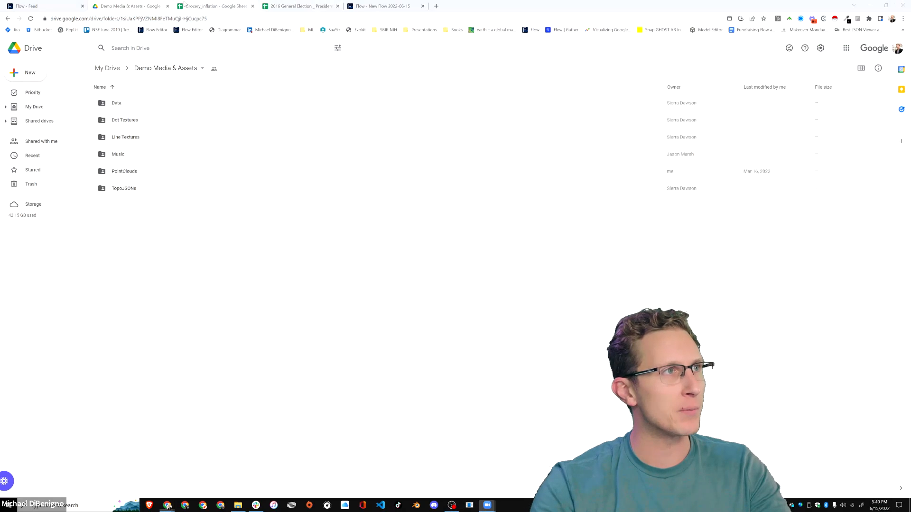
Review how the Grocery_inflation sheet arranges its items by year, from the 2021 rows down to the 1981 rows.
{"action": "left_click", "coordinate": [242, 7]}
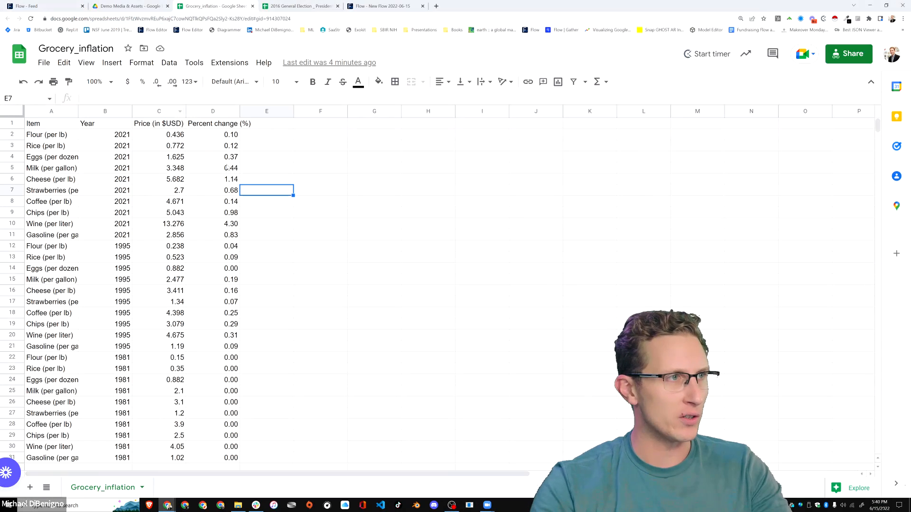
{"action": "left_click_drag", "start_coordinate": [49, 136], "coordinate": [53, 191]}
{"action": "left_click_drag", "start_coordinate": [55, 244], "coordinate": [105, 239]}
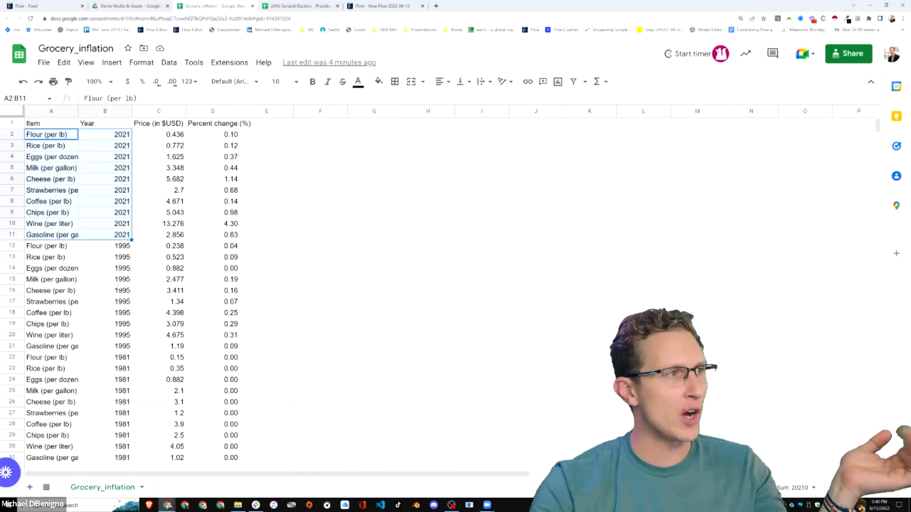
{"action": "scroll", "coordinate": [131, 276], "scroll_direction": "down", "scroll_amount": 3}
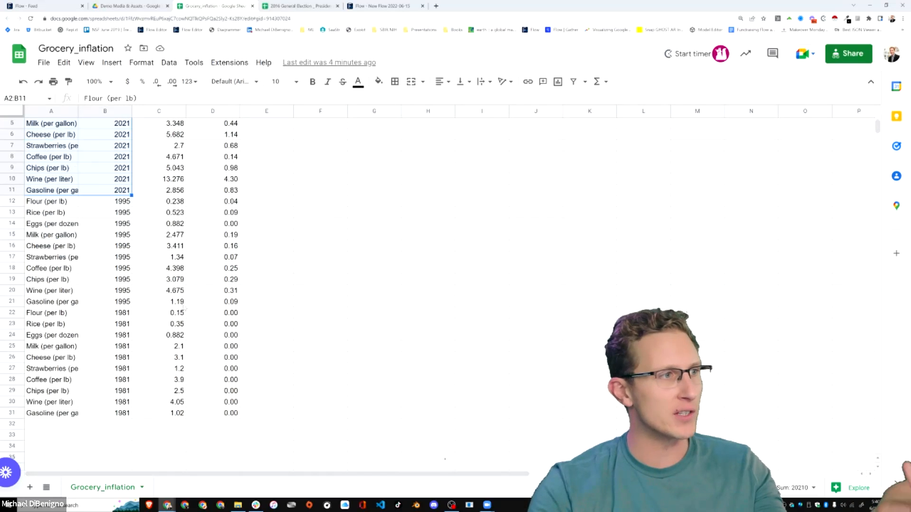
{"action": "scroll", "coordinate": [115, 177], "scroll_direction": "up", "scroll_amount": 3}
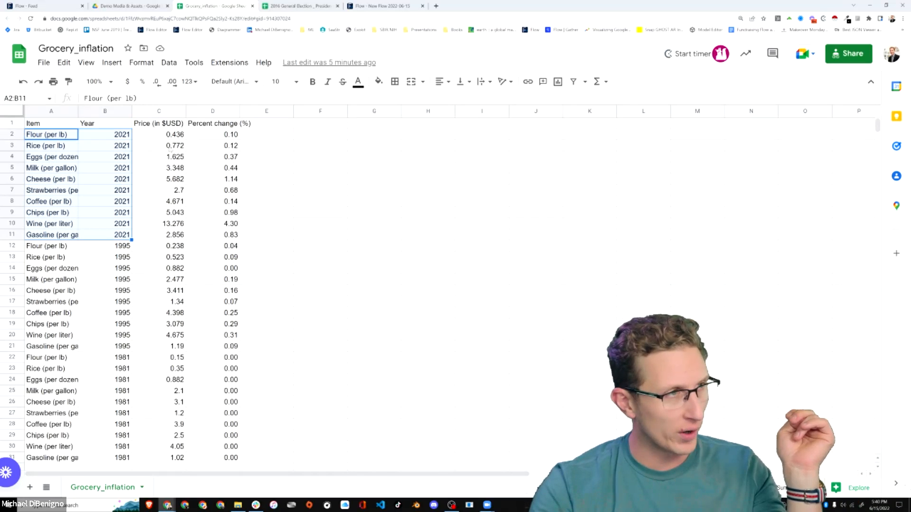
{"action": "scroll", "coordinate": [273, 307], "scroll_direction": "down", "scroll_amount": 3}
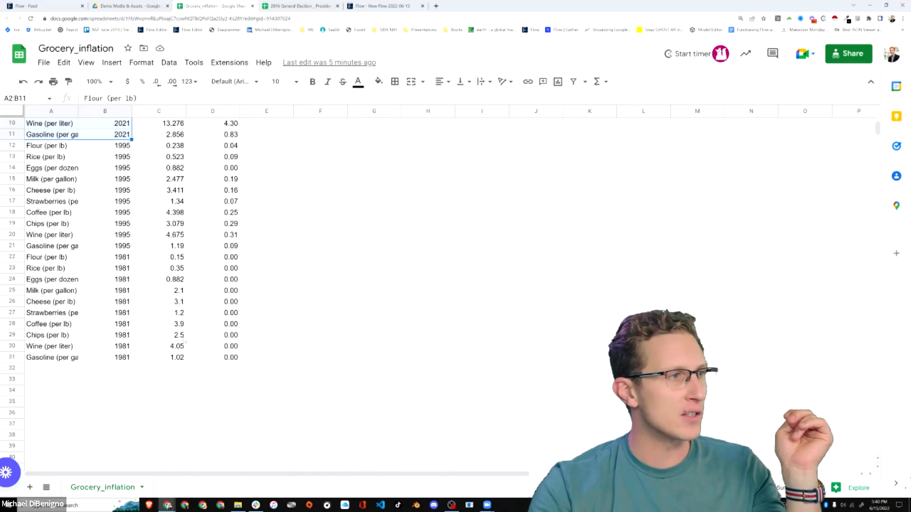
{"action": "scroll", "coordinate": [184, 340], "scroll_direction": "up", "scroll_amount": 3}
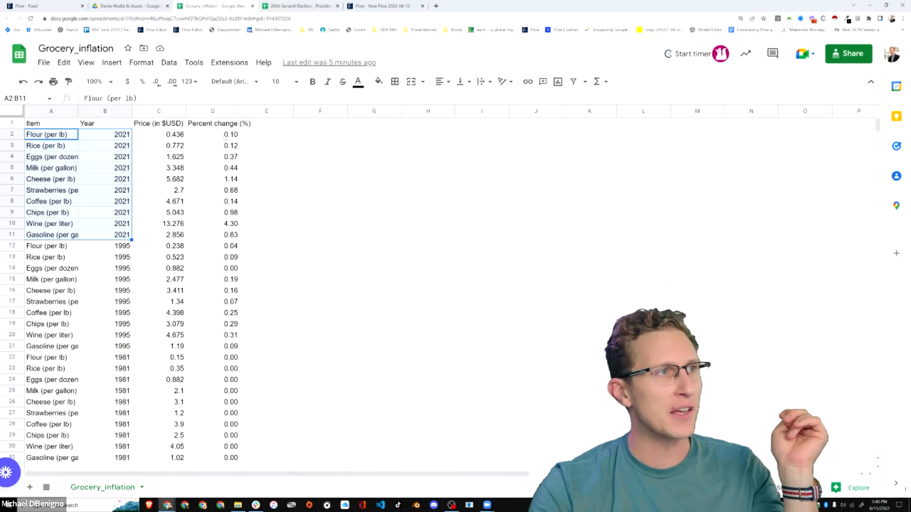
Examine the Percent change (%) column, including the formula in D2, the 1981 baseline rows and the full range D2:D31.
{"action": "left_click", "coordinate": [225, 137]}
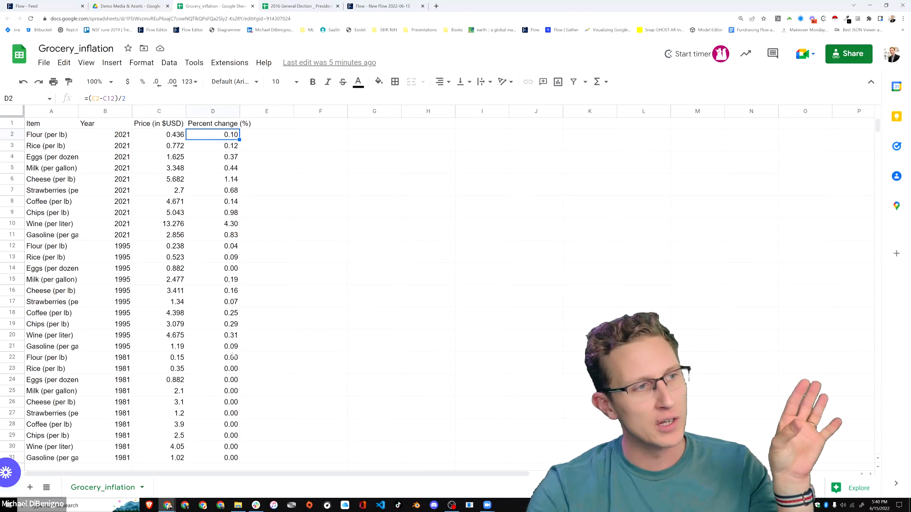
{"action": "left_click", "coordinate": [125, 360]}
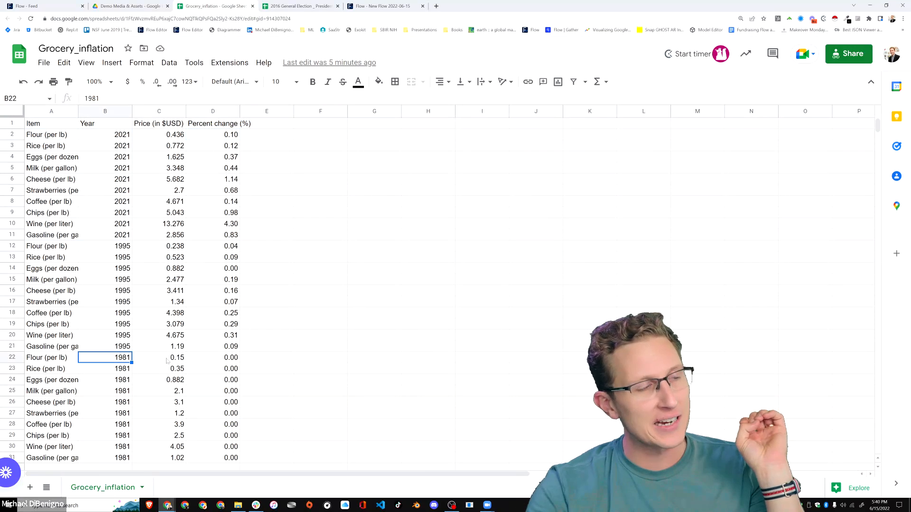
{"action": "left_click_drag", "start_coordinate": [229, 359], "coordinate": [230, 459]}
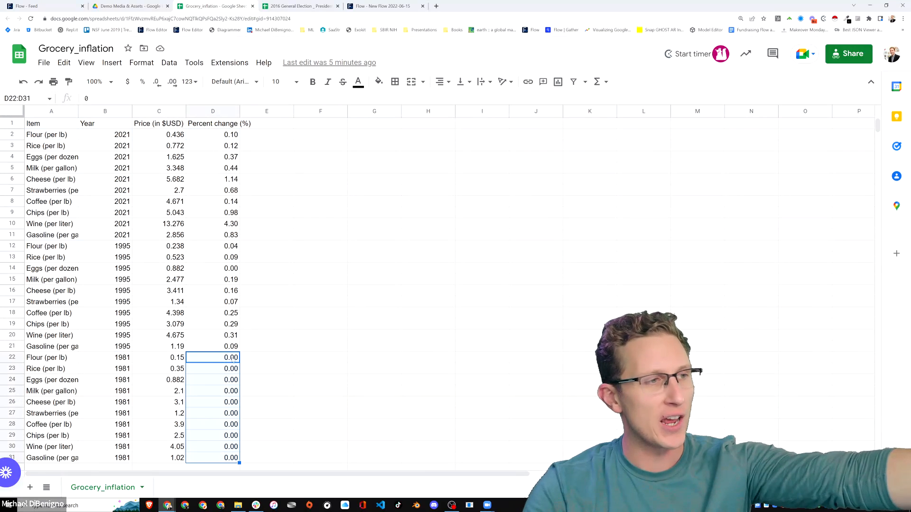
{"action": "left_click", "coordinate": [226, 133]}
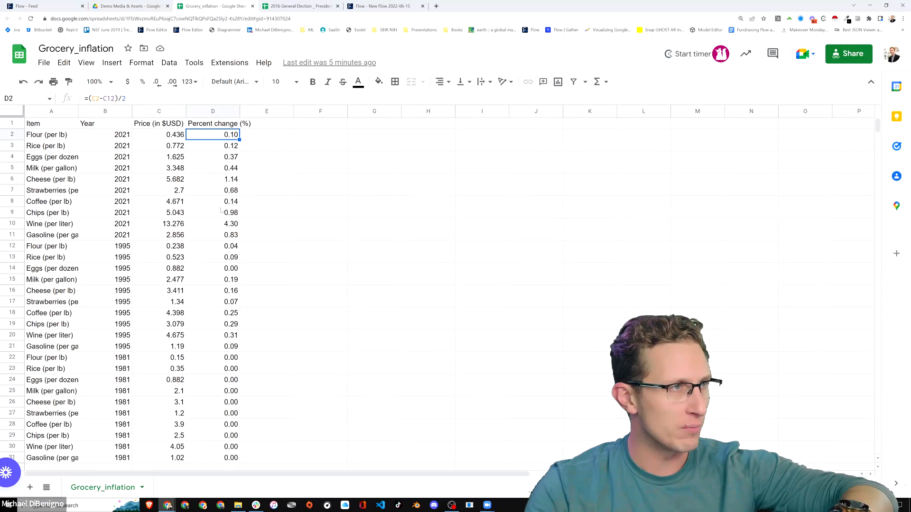
{"action": "key", "text": "ctrl+Down"}
{"action": "key", "text": "ctrl+shift+Up"}
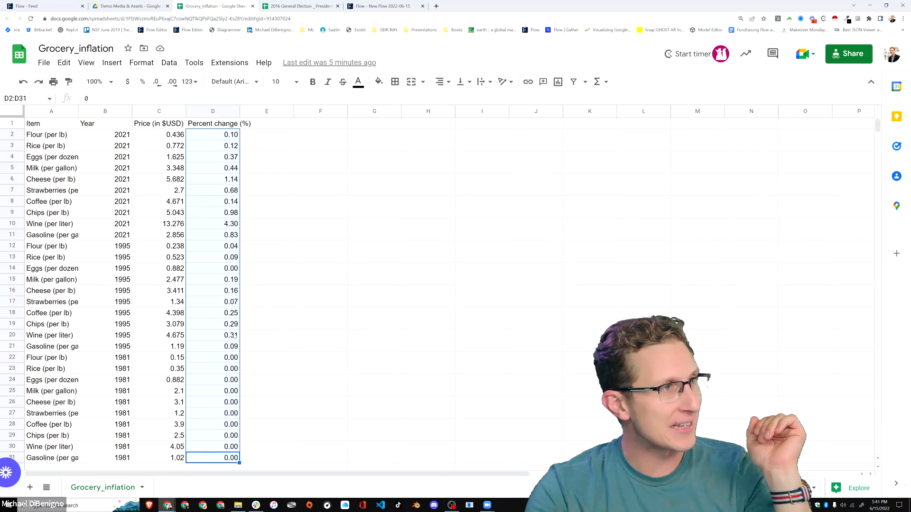
{"action": "left_click", "coordinate": [52, 157]}
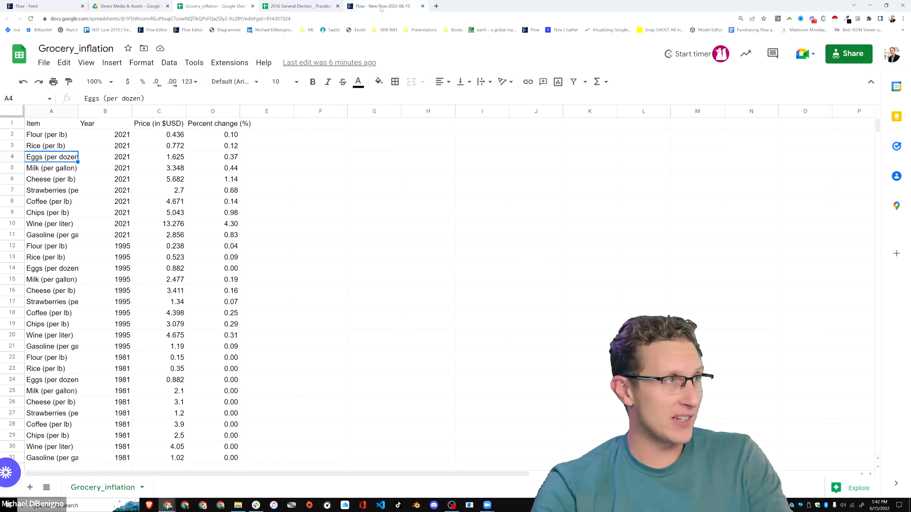
Switch to the New Flow 2022-06-15 editor in Flow and enlarge the page's zoom for readability.
{"action": "left_click", "coordinate": [382, 6]}
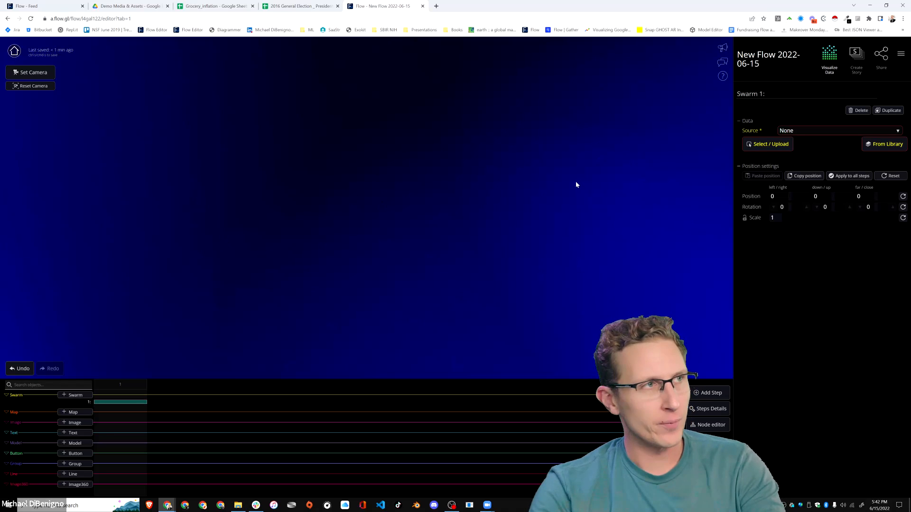
{"action": "key", "text": "F11"}
{"action": "key", "text": "F11"}
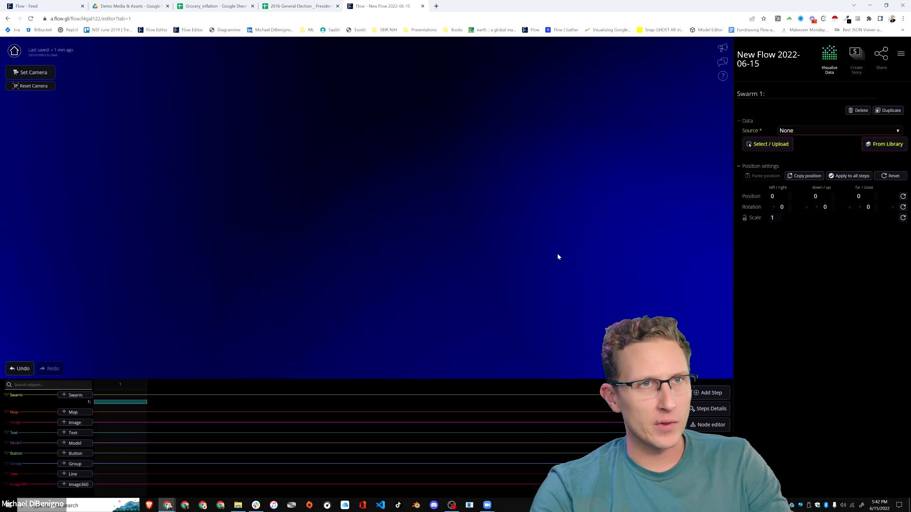
{"action": "key", "text": "ctrl+plus"}
{"action": "key", "text": "ctrl+plus"}
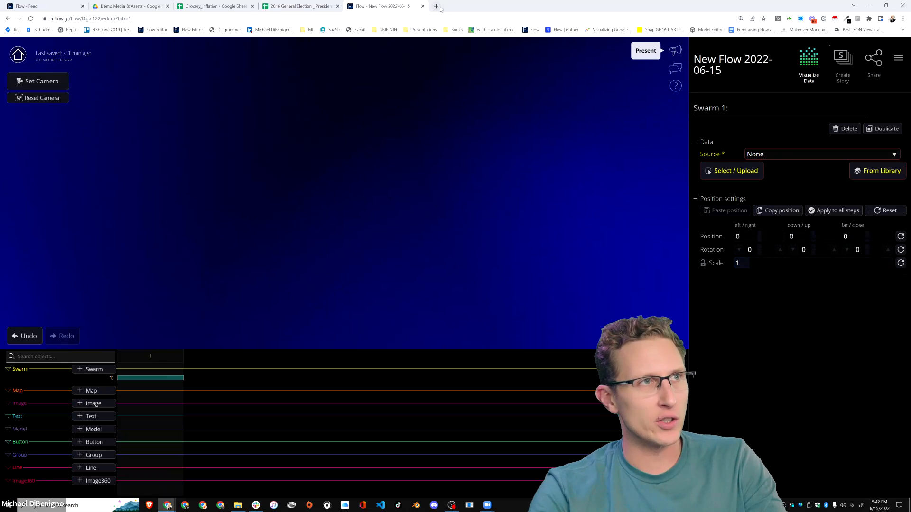
{"action": "key", "text": "F11"}
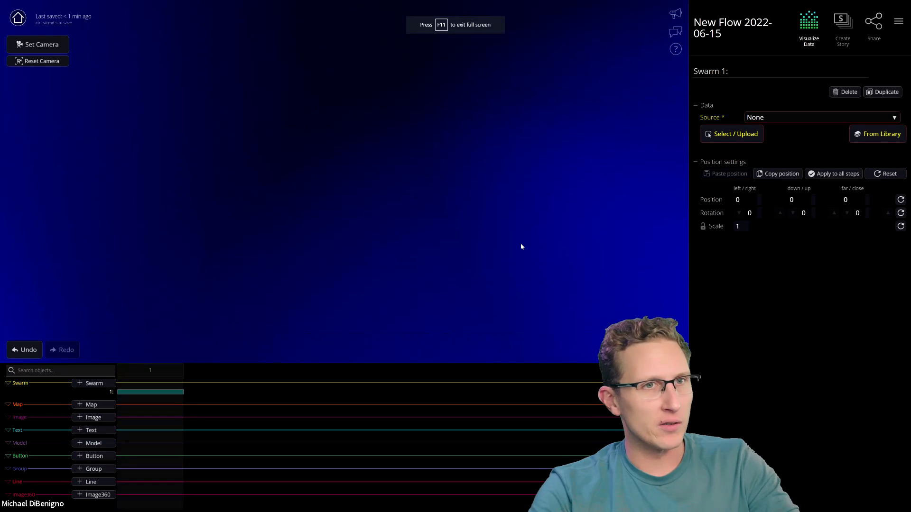
{"action": "key", "text": "F11"}
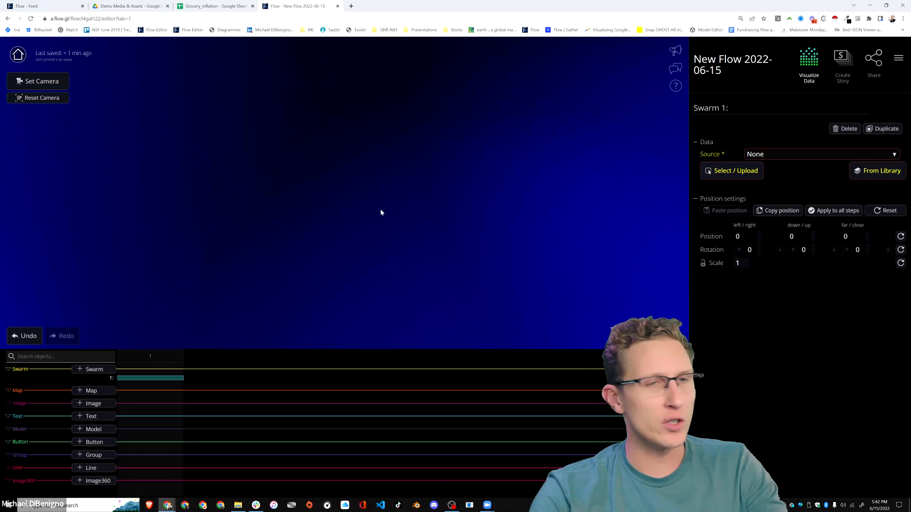
Open the data source setup for Swarm 1 and set the loader type to Google Spreadsheet (beta).
{"action": "left_click", "coordinate": [712, 176]}
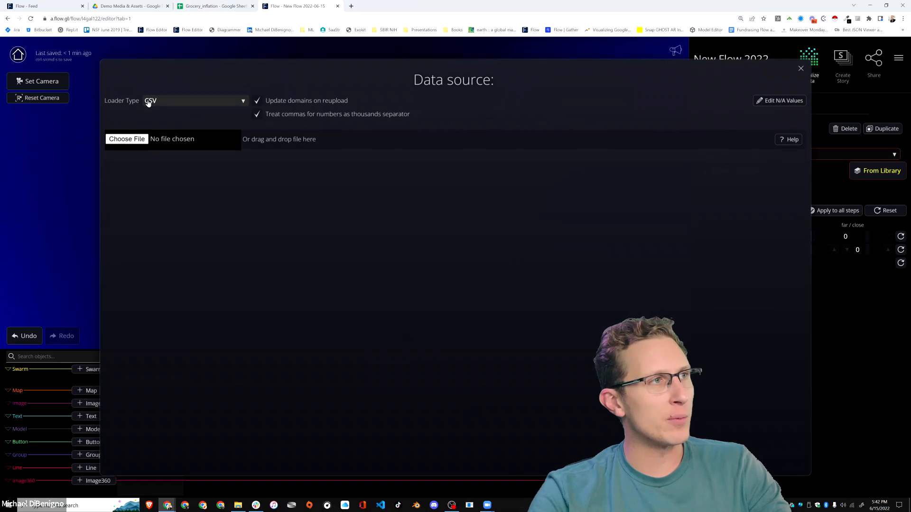
{"action": "left_click", "coordinate": [171, 101]}
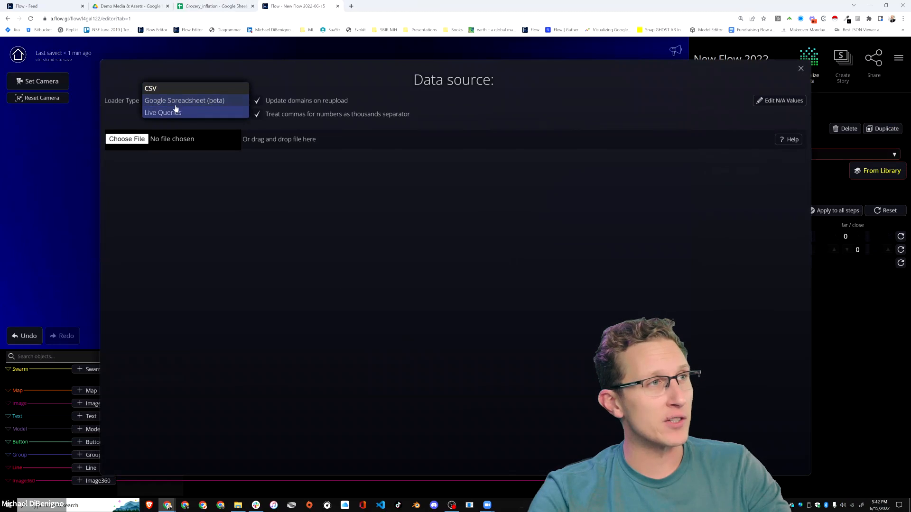
{"action": "left_click", "coordinate": [176, 103]}
Import the Grocery_inflation Google Sheet as the swarm's data source using the sheet's web address.
{"action": "left_click", "coordinate": [202, 6]}
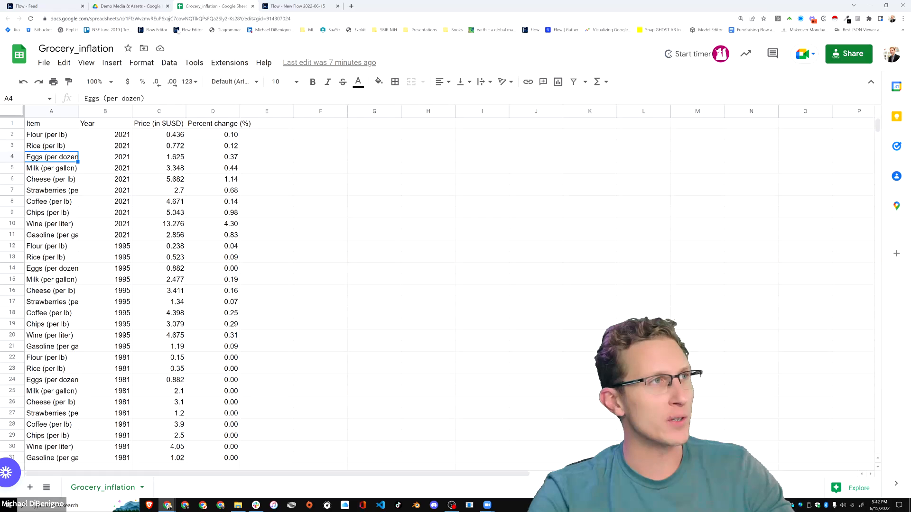
{"action": "left_click", "coordinate": [139, 19]}
{"action": "key", "text": "ctrl+c"}
{"action": "left_click", "coordinate": [294, 6]}
{"action": "left_click", "coordinate": [147, 155]}
{"action": "key", "text": "ctrl+v"}
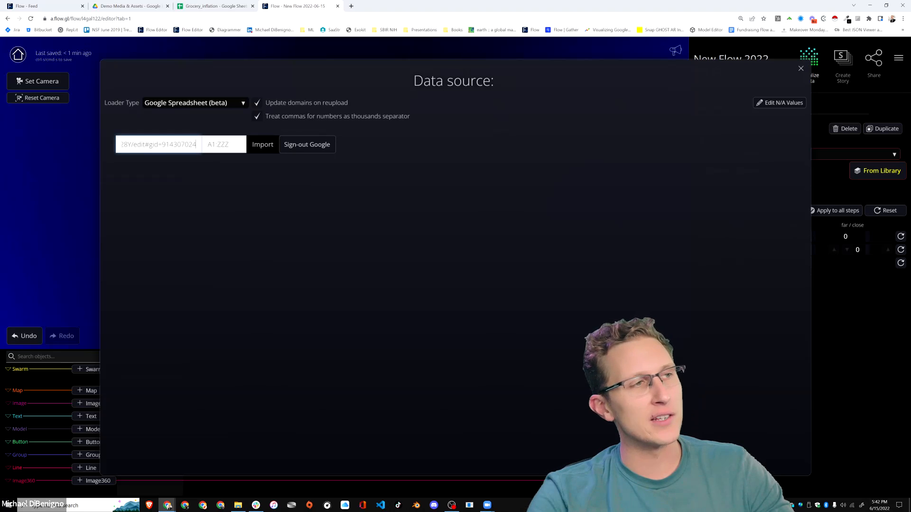
{"action": "left_click", "coordinate": [256, 152]}
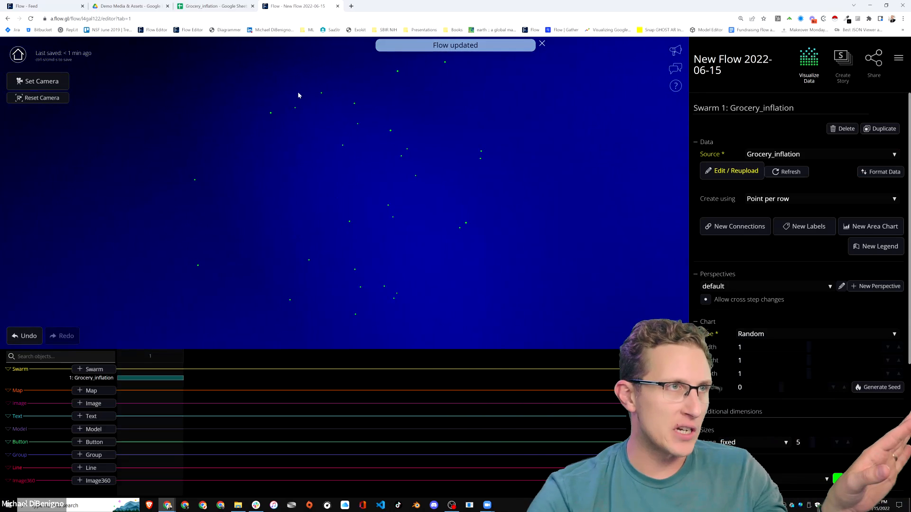
Go back to the Grocery_inflation sheet and highlight the whole of row 4 to examine a single data row.
{"action": "left_click", "coordinate": [211, 6]}
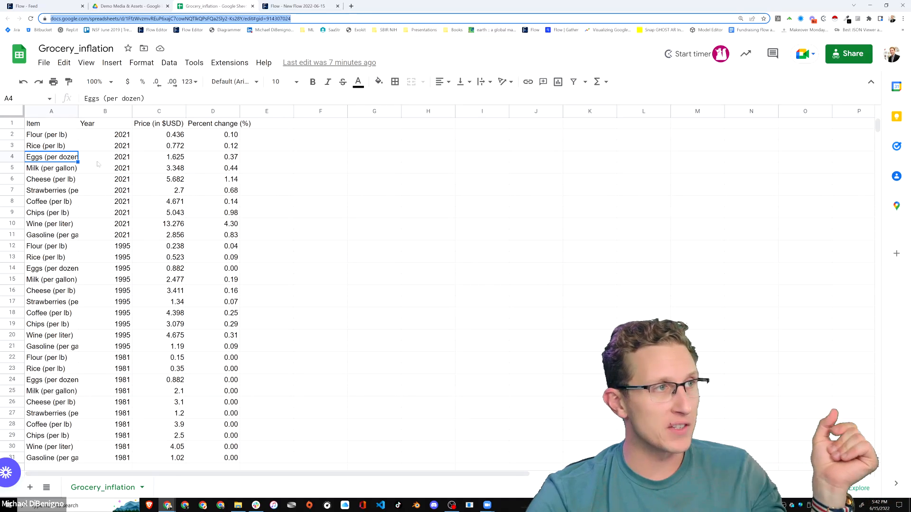
{"action": "left_click", "coordinate": [19, 157]}
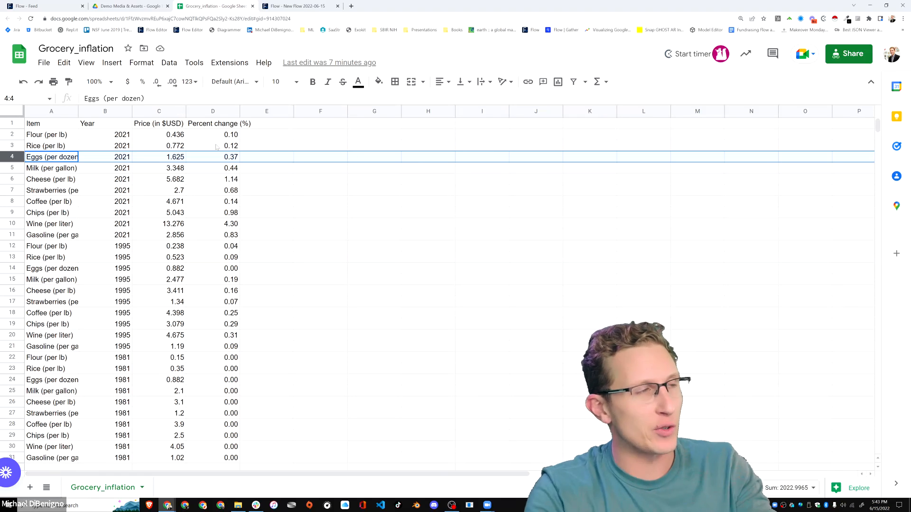
Return to the Flow editor and make the swarm a Scatterplot with Year on the width axis, treated as a timeline formatted as Year.
{"action": "left_click", "coordinate": [298, 7]}
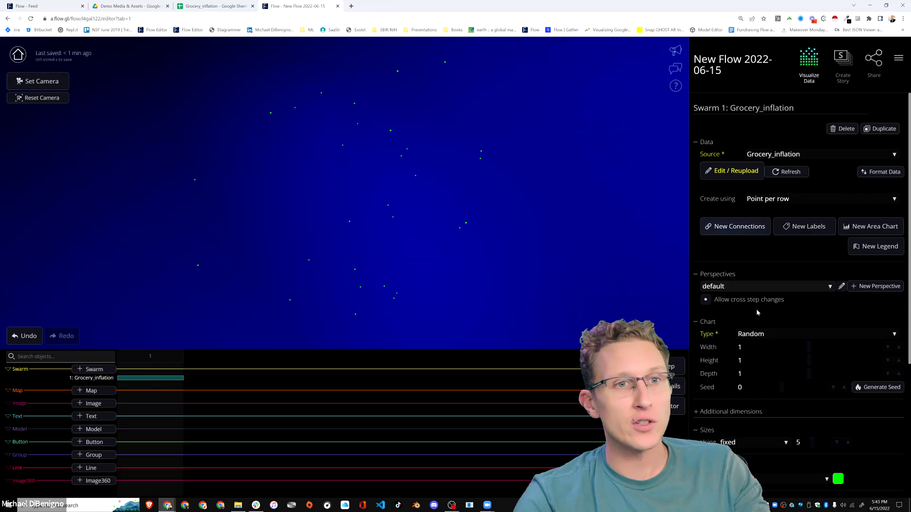
{"action": "left_click", "coordinate": [760, 334]}
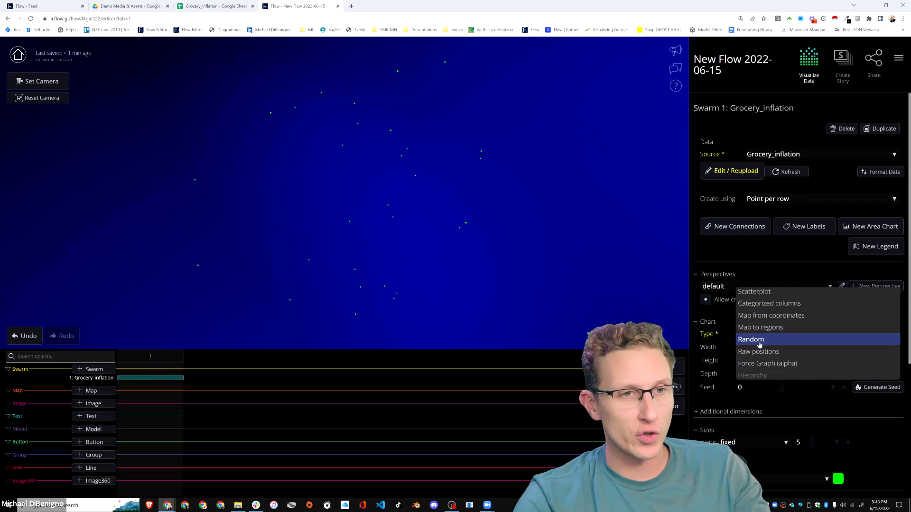
{"action": "left_click", "coordinate": [755, 290]}
{"action": "left_click", "coordinate": [785, 361]}
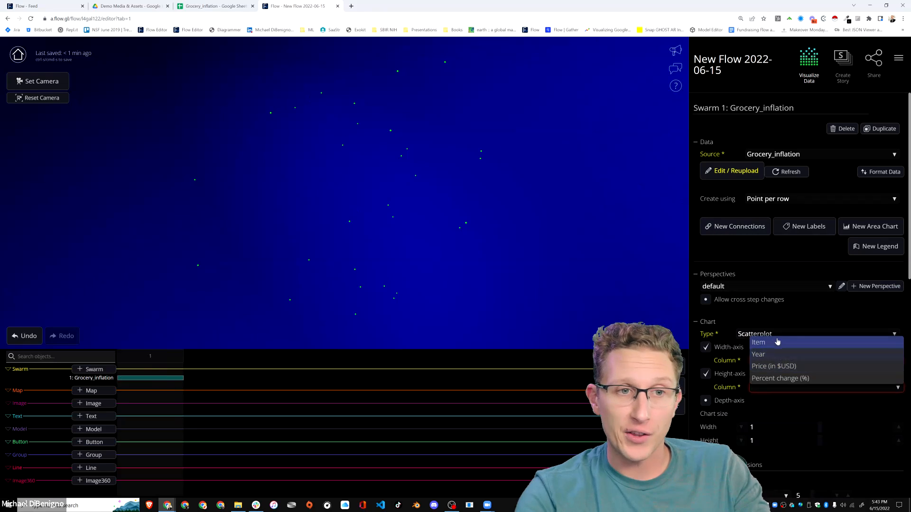
{"action": "left_click", "coordinate": [771, 357]}
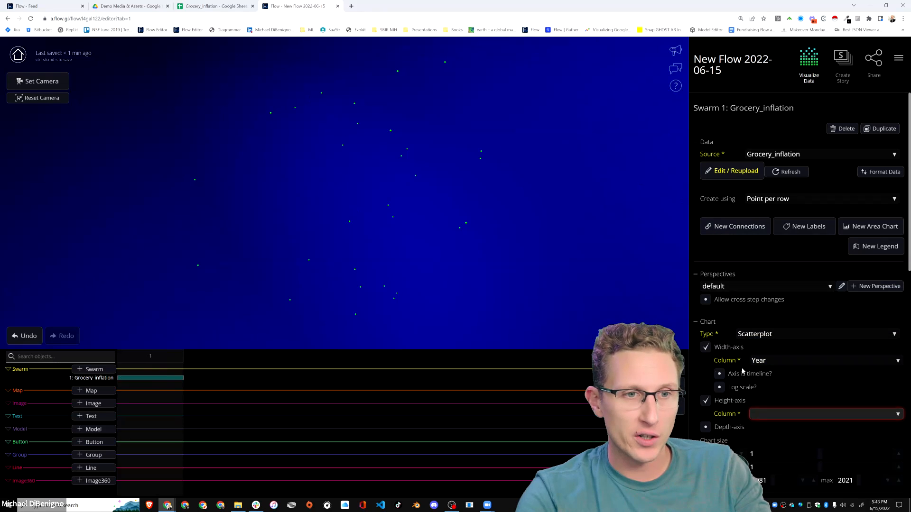
{"action": "left_click", "coordinate": [825, 374]}
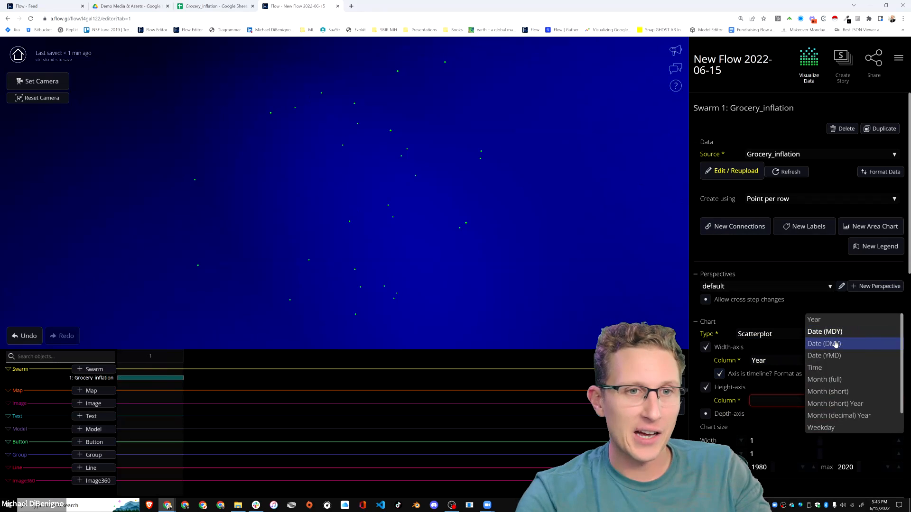
{"action": "left_click", "coordinate": [820, 331]}
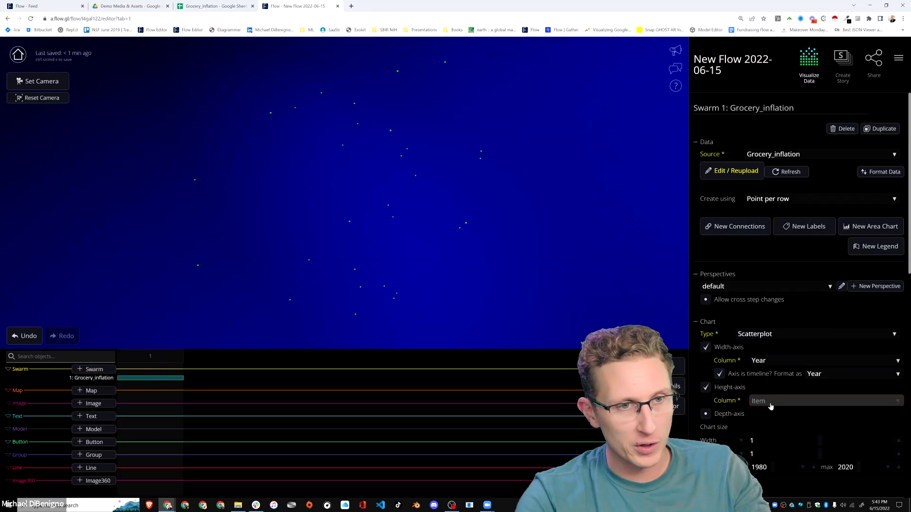
Assign Price (in $USD) to the scatterplot's height axis, and enable the depth axis with the Item column.
{"action": "left_click", "coordinate": [773, 403]}
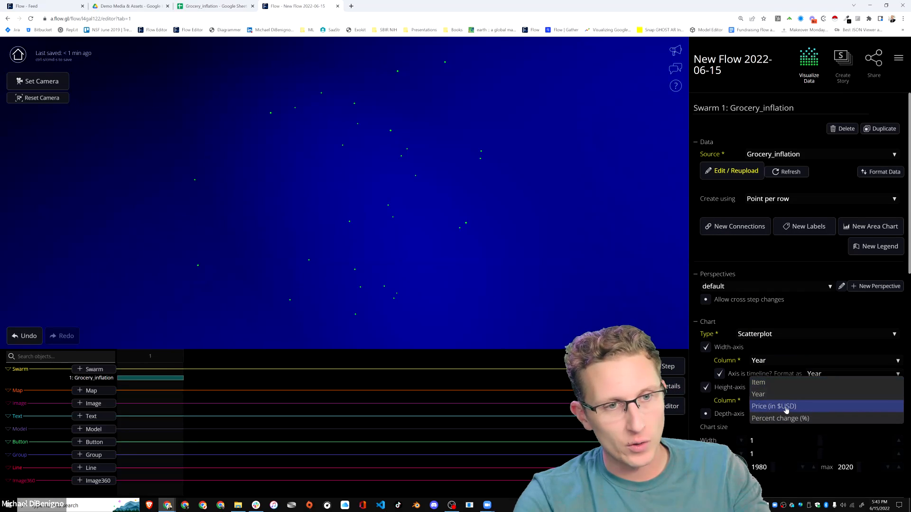
{"action": "left_click", "coordinate": [778, 406]}
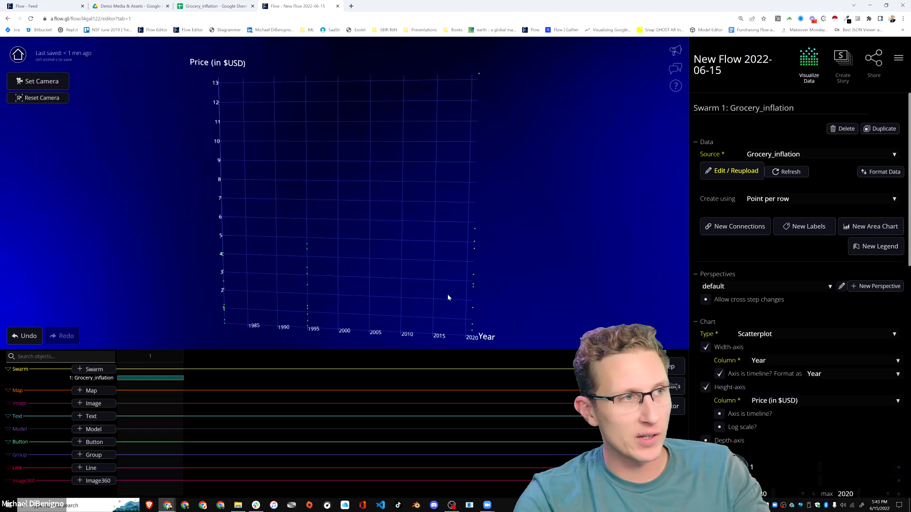
{"action": "left_click", "coordinate": [706, 440]}
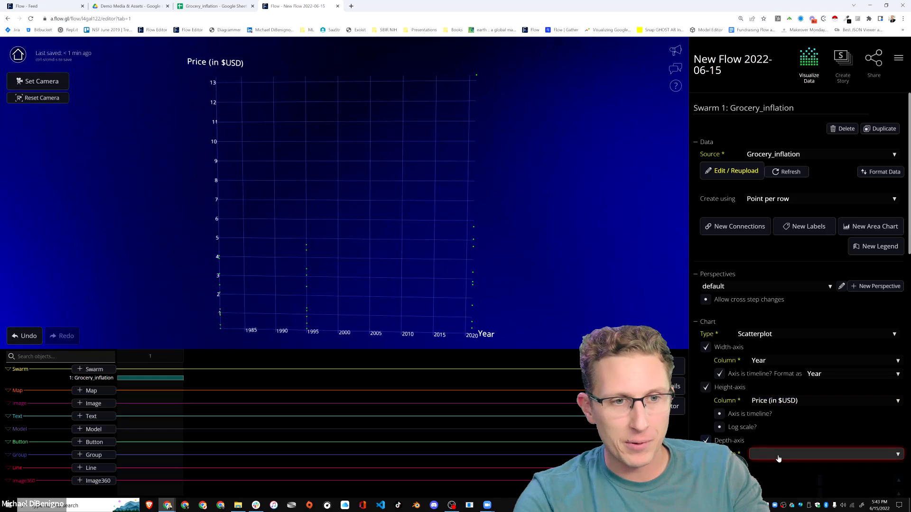
{"action": "left_click", "coordinate": [768, 453]}
{"action": "left_click", "coordinate": [764, 436]}
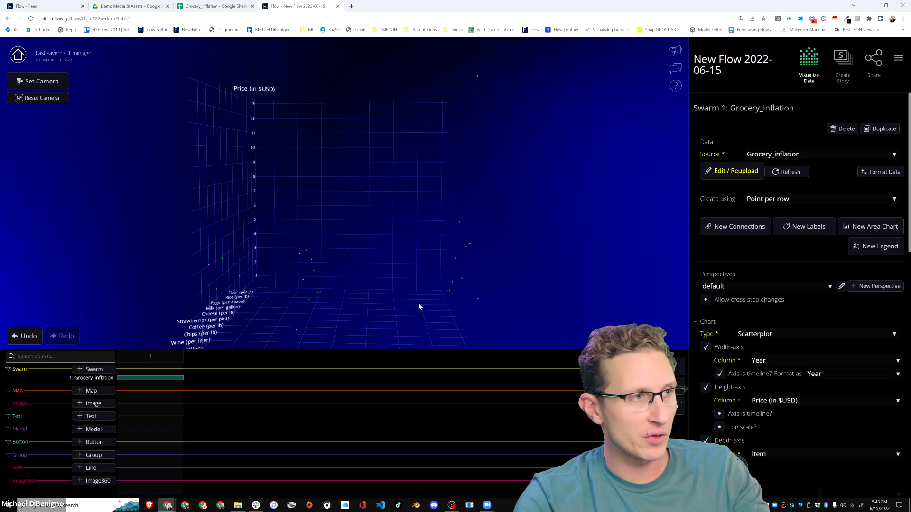
Color the swarm's points with a color scheme based on the Item column.
{"action": "scroll", "coordinate": [768, 393], "scroll_direction": "down", "scroll_amount": 5}
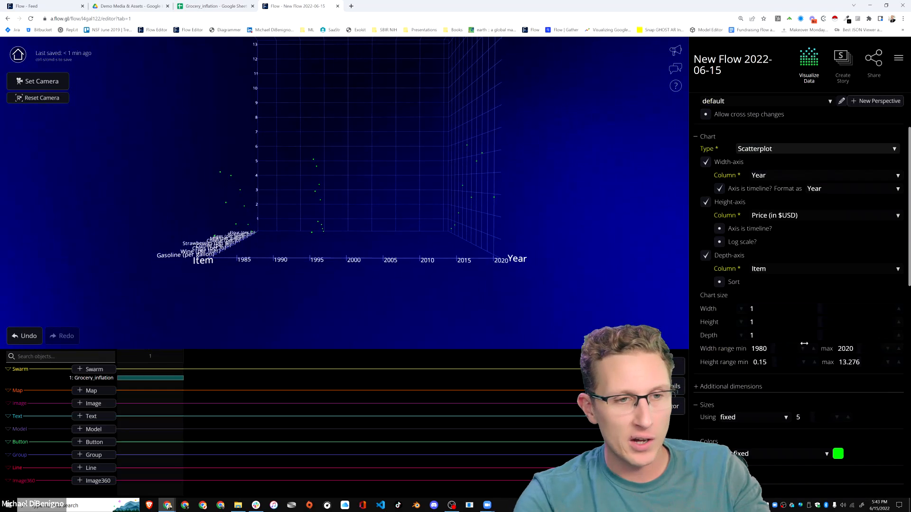
{"action": "left_click", "coordinate": [769, 394]}
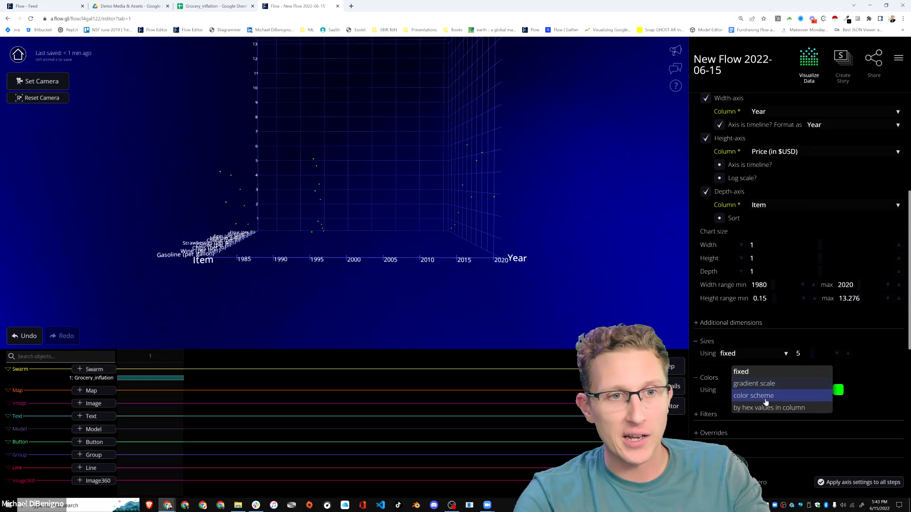
{"action": "left_click", "coordinate": [758, 397]}
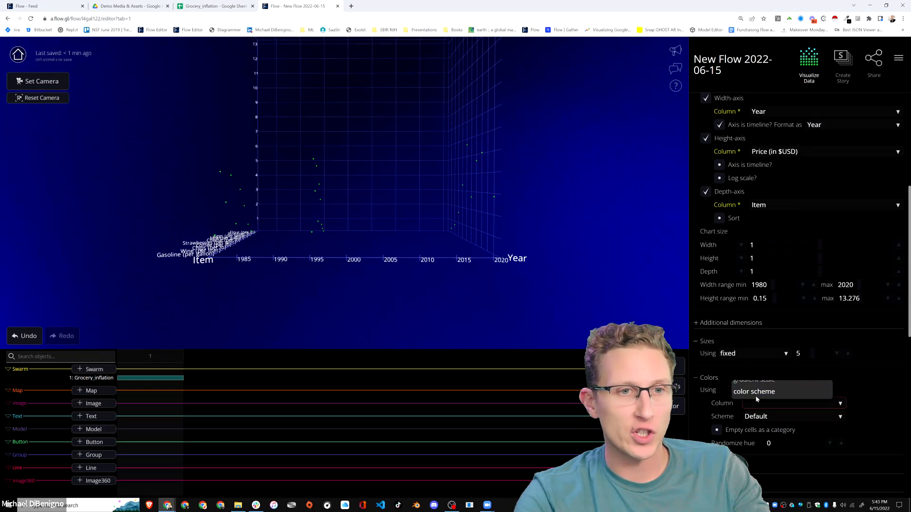
{"action": "left_click", "coordinate": [780, 404]}
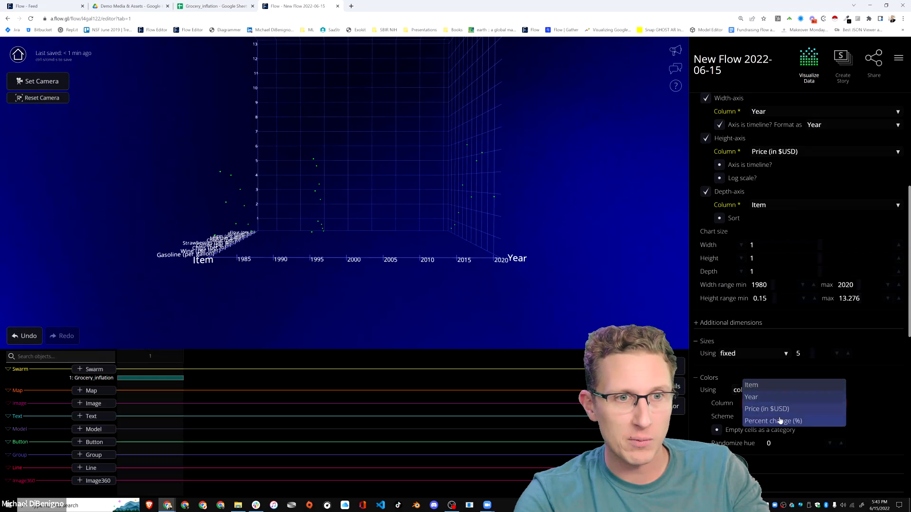
{"action": "left_click", "coordinate": [877, 401]}
{"action": "left_click_drag", "start_coordinate": [375, 258], "coordinate": [475, 333]}
{"action": "right_click_drag", "start_coordinate": [611, 336], "coordinate": [592, 332]}
{"action": "left_click", "coordinate": [809, 403]}
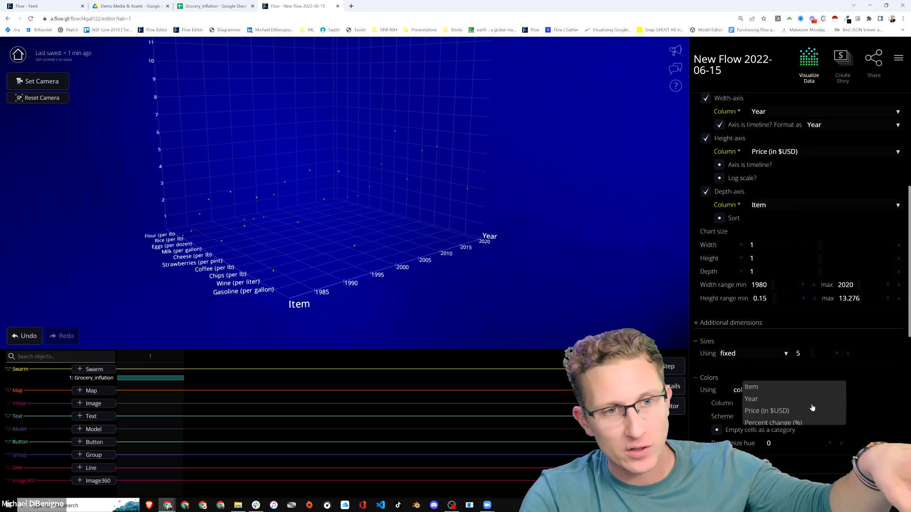
{"action": "left_click", "coordinate": [773, 386]}
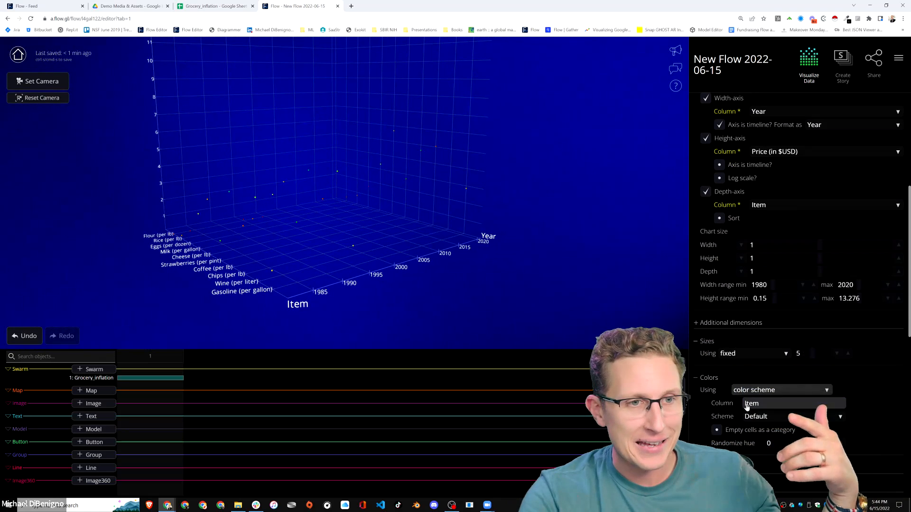
Add new connections to the swarm that link dots when their Item column values match.
{"action": "left_click_drag", "start_coordinate": [388, 299], "coordinate": [364, 283]}
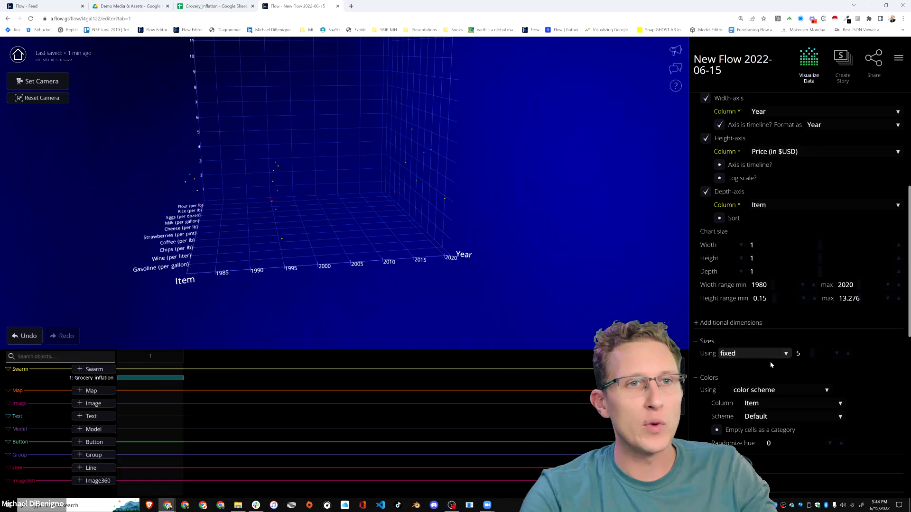
{"action": "scroll", "coordinate": [770, 364], "scroll_direction": "up", "scroll_amount": 8}
{"action": "left_click", "coordinate": [738, 228]}
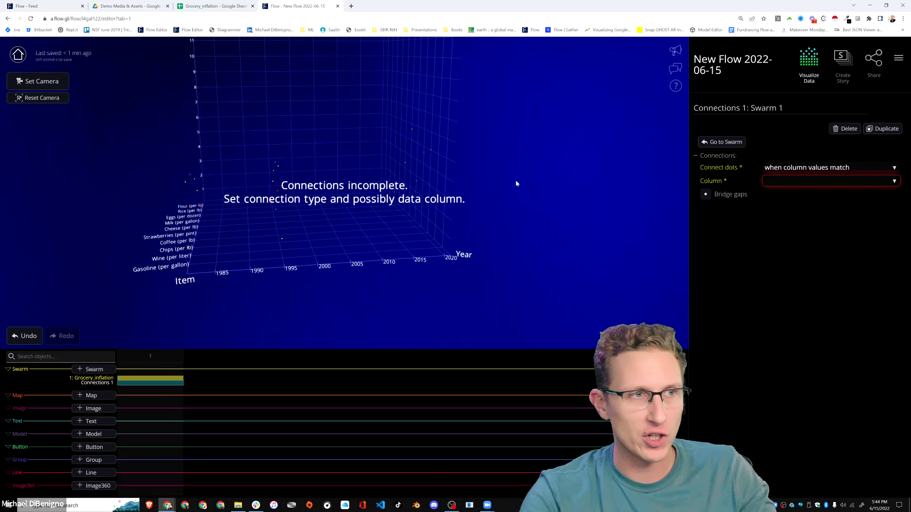
{"action": "left_click", "coordinate": [805, 185]}
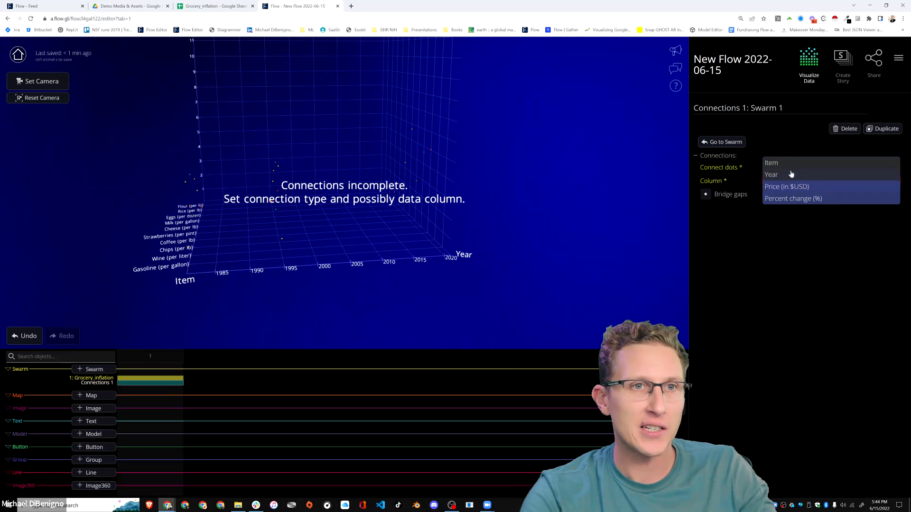
{"action": "left_click", "coordinate": [793, 165]}
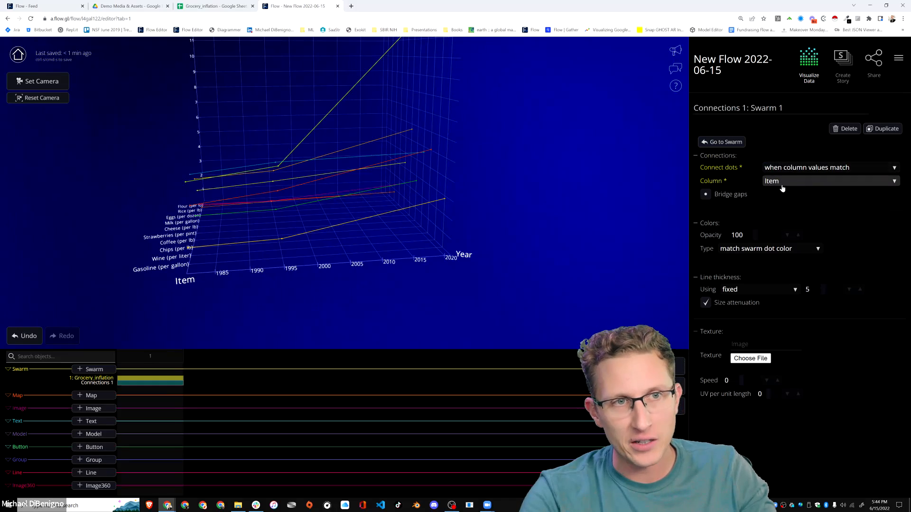
Reopen the Grocery_inflation swarm's settings and enable sorting of the depth axis by last value.
{"action": "left_click_drag", "start_coordinate": [344, 255], "coordinate": [391, 290]}
{"action": "left_click_drag", "start_coordinate": [317, 308], "coordinate": [498, 306]}
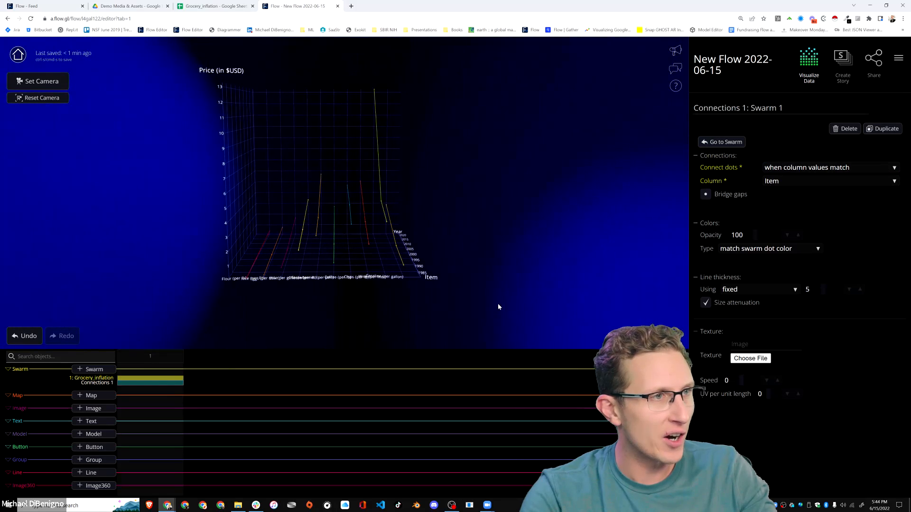
{"action": "left_click", "coordinate": [147, 379]}
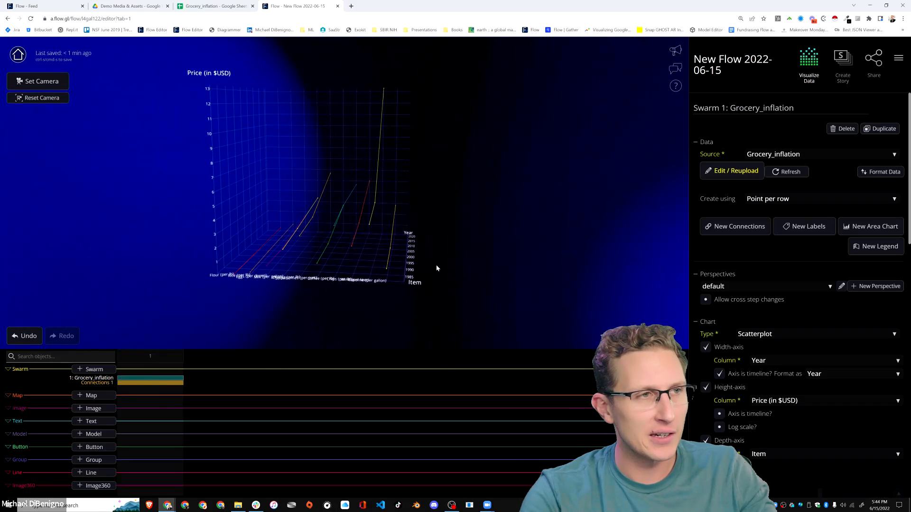
{"action": "scroll", "coordinate": [427, 270], "scroll_direction": "down", "scroll_amount": 1}
{"action": "scroll", "coordinate": [361, 267], "scroll_direction": "up", "scroll_amount": 4}
{"action": "left_click_drag", "start_coordinate": [361, 267], "coordinate": [388, 276]}
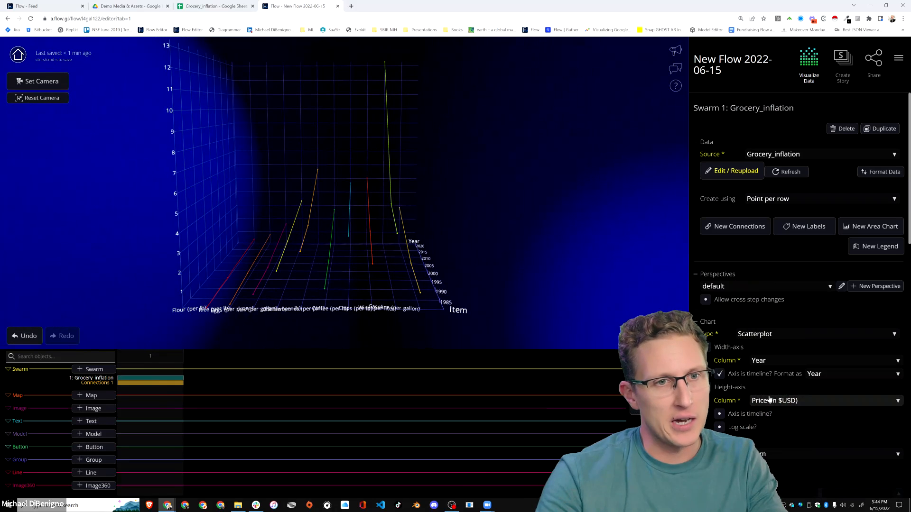
{"action": "scroll", "coordinate": [801, 434], "scroll_direction": "down", "scroll_amount": 1}
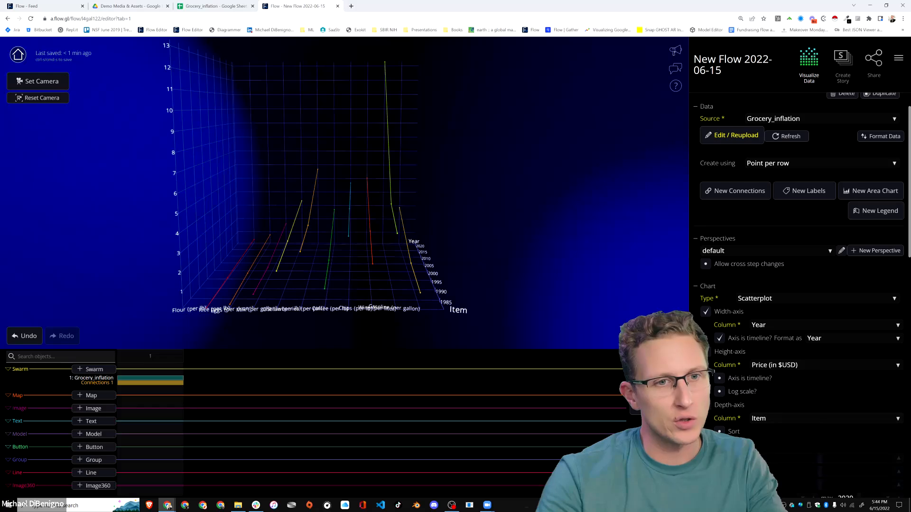
{"action": "left_click", "coordinate": [719, 431]}
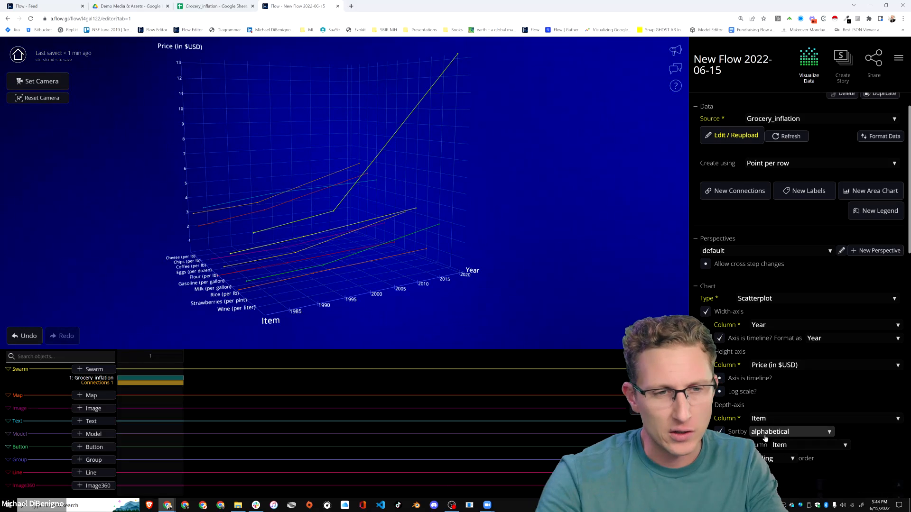
{"action": "left_click", "coordinate": [783, 436]}
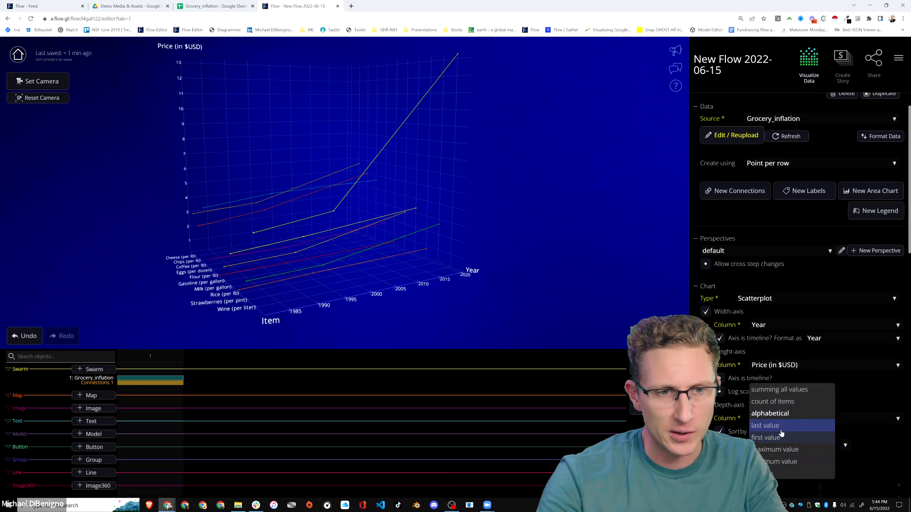
{"action": "left_click", "coordinate": [780, 427]}
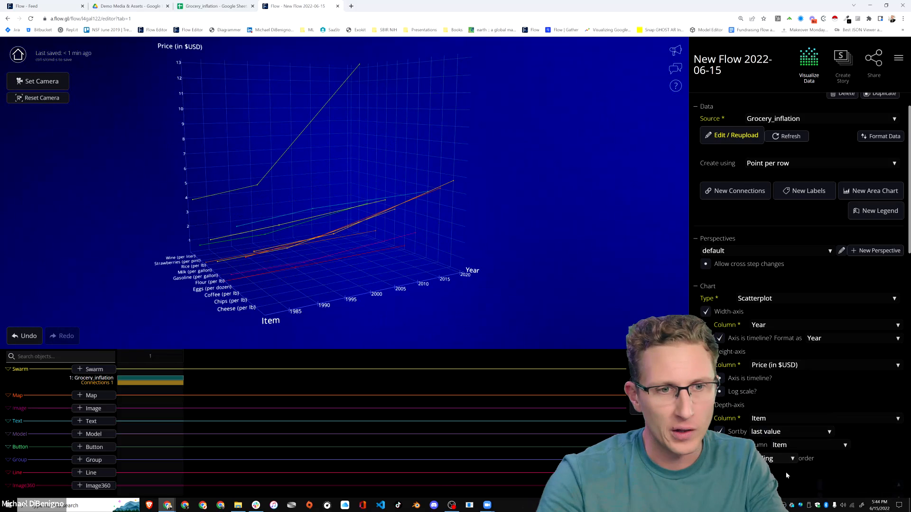
Reverse the depth axis's sort order and set it to sort by maximum value.
{"action": "left_click_drag", "start_coordinate": [376, 272], "coordinate": [537, 259]}
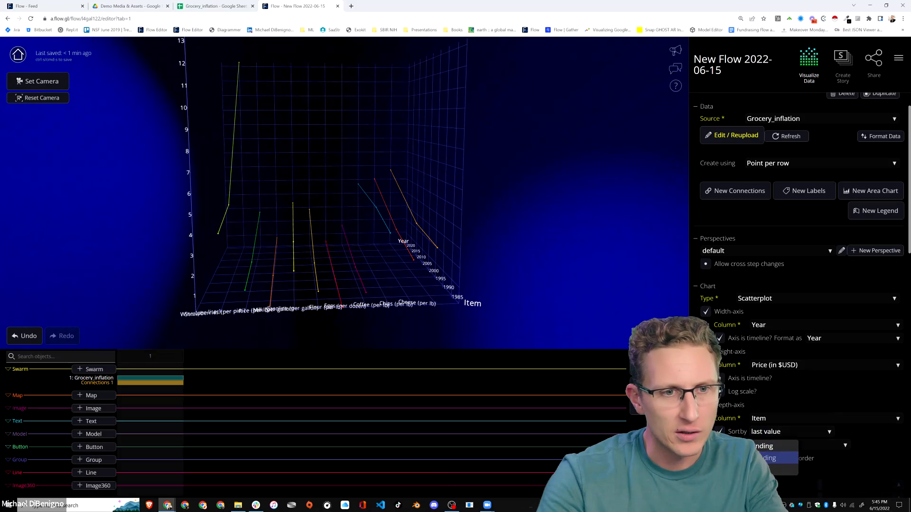
{"action": "left_click", "coordinate": [771, 458]}
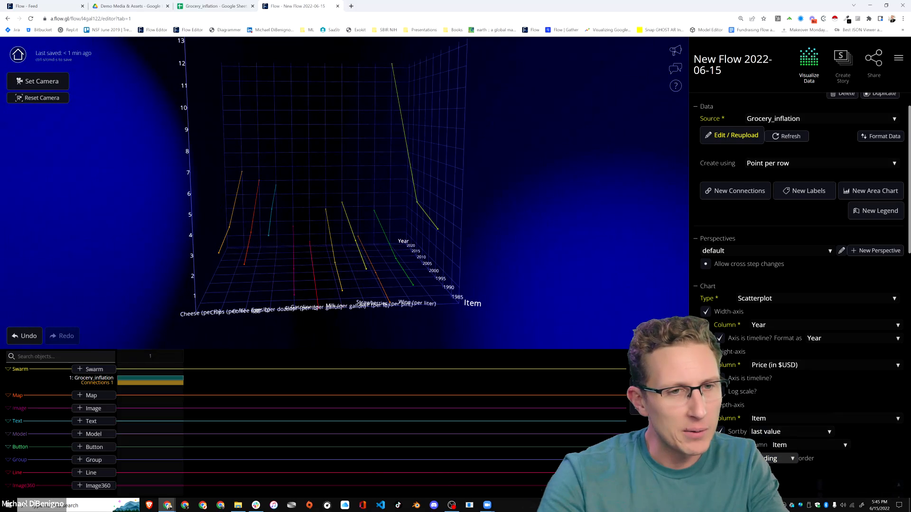
{"action": "left_click", "coordinate": [767, 432]}
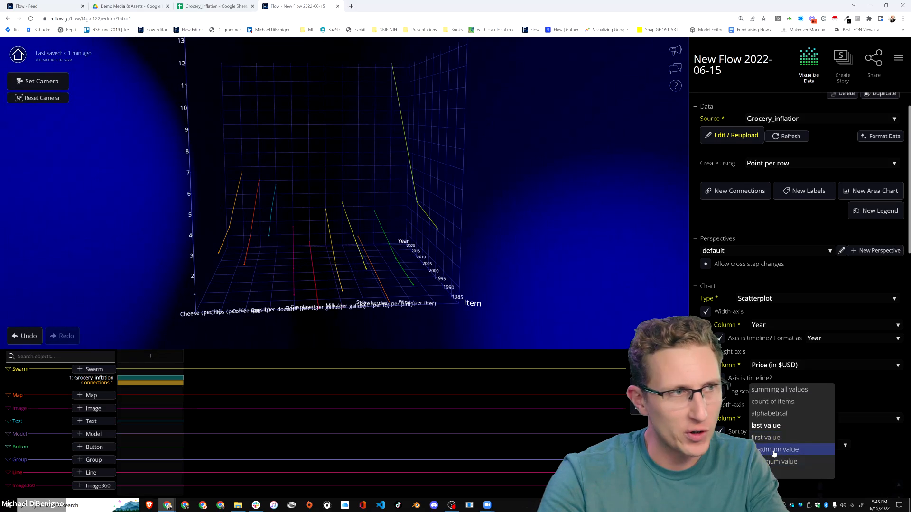
{"action": "left_click", "coordinate": [775, 450]}
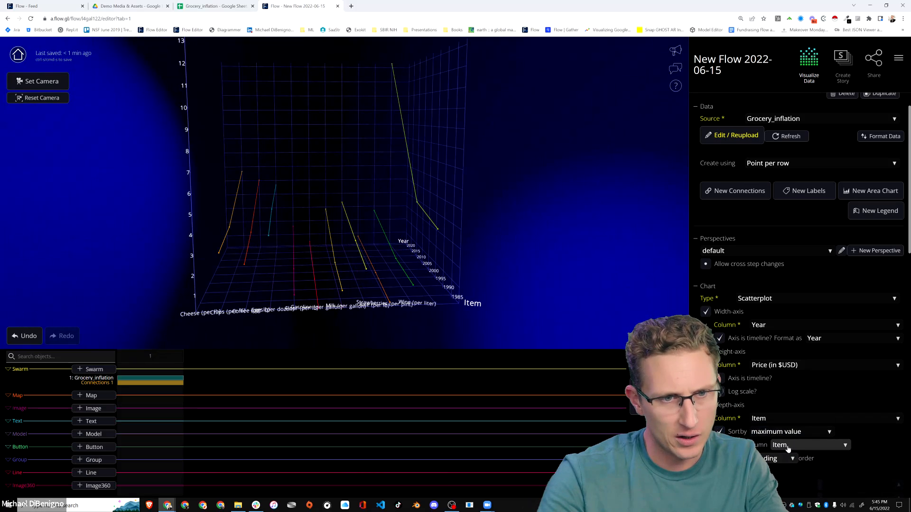
Try Year as the column for the depth axis's sorting and set it back to Item.
{"action": "left_click", "coordinate": [788, 446]}
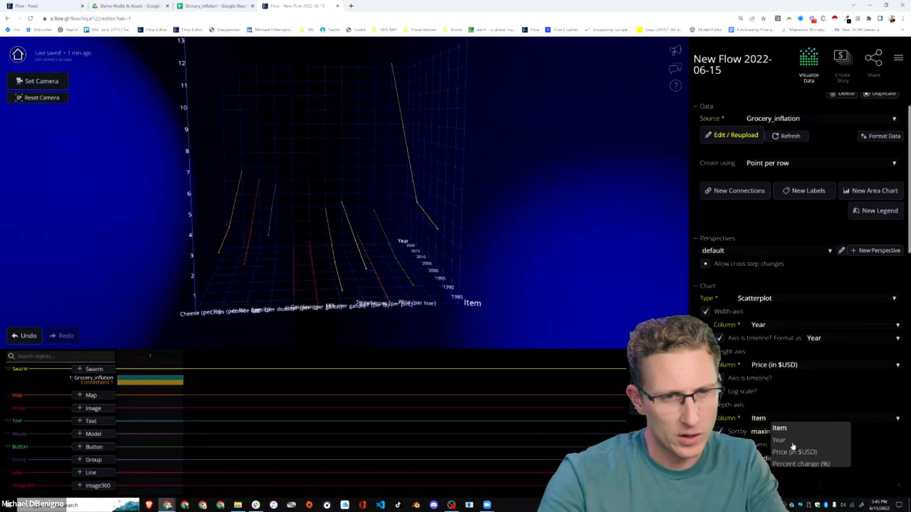
{"action": "left_click", "coordinate": [792, 446]}
{"action": "left_click", "coordinate": [795, 448]}
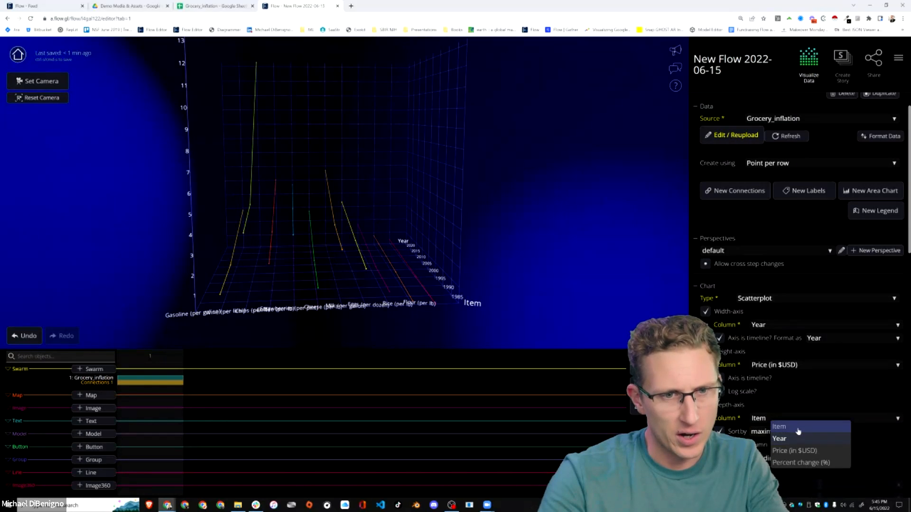
{"action": "left_click", "coordinate": [798, 426]}
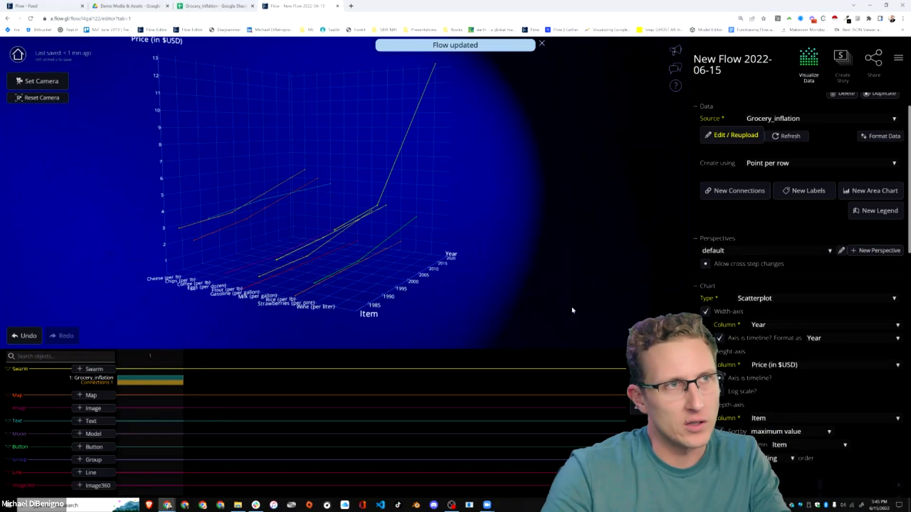
Reload the flow in the editor.
{"action": "key", "text": "F5"}
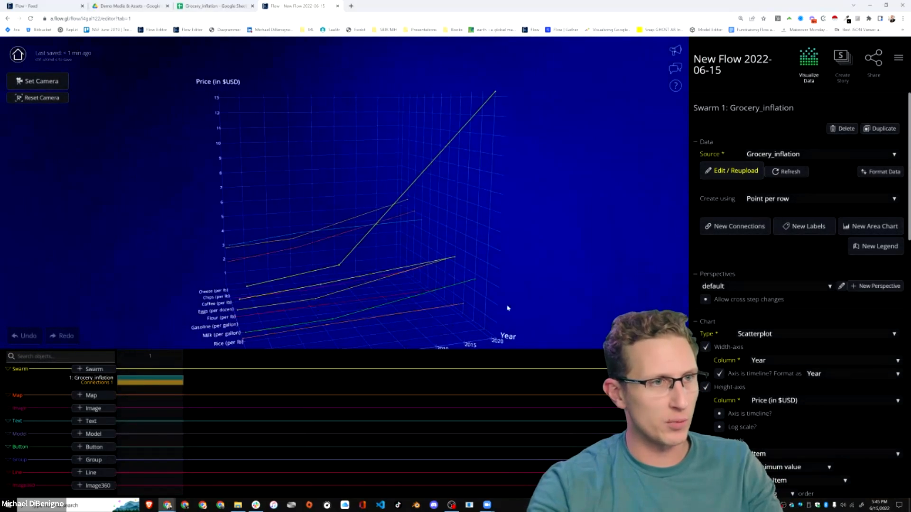
Set the depth axis to sort by summing all values.
{"action": "scroll", "coordinate": [758, 383], "scroll_direction": "down", "scroll_amount": 2}
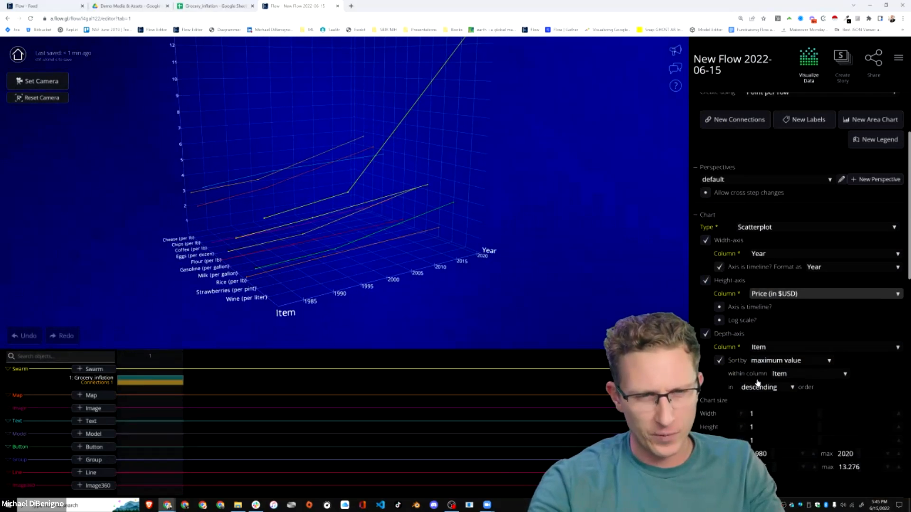
{"action": "left_click", "coordinate": [785, 361]}
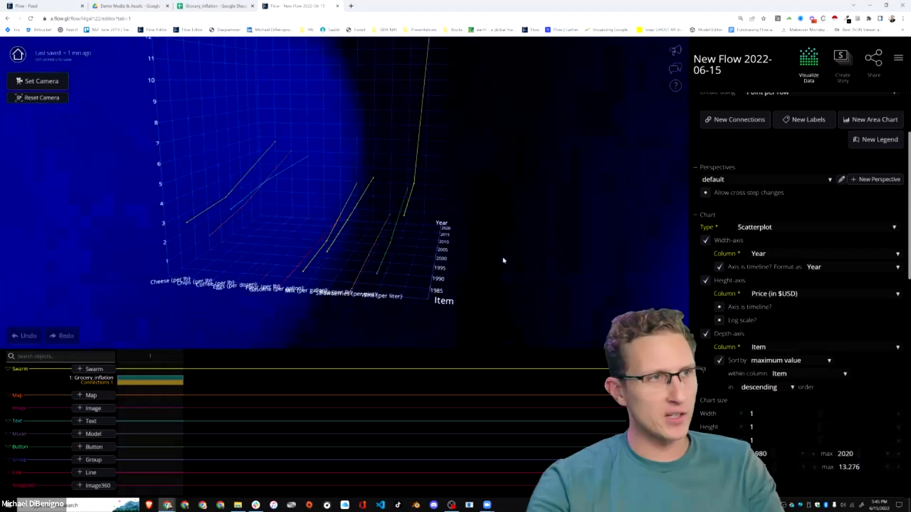
{"action": "left_click_drag", "start_coordinate": [504, 260], "coordinate": [395, 183]}
{"action": "left_click_drag", "start_coordinate": [432, 207], "coordinate": [404, 194]}
{"action": "left_click_drag", "start_coordinate": [471, 267], "coordinate": [250, 260]}
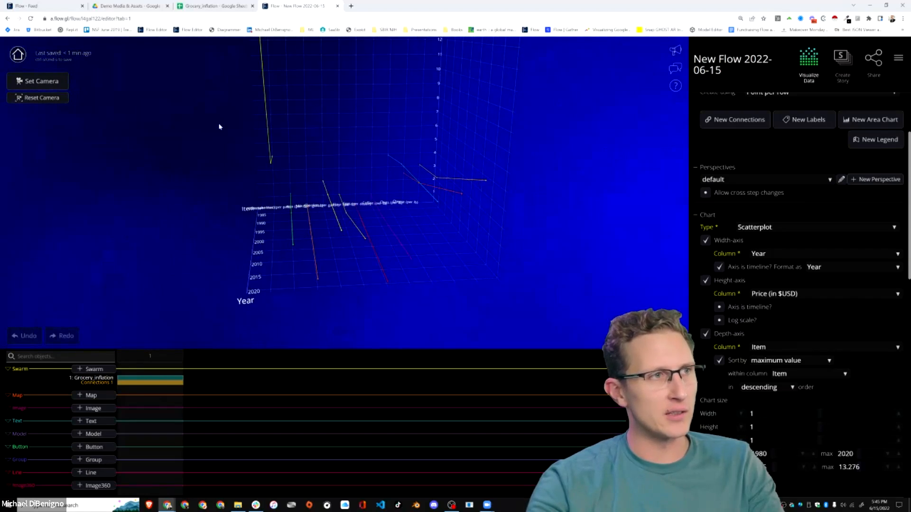
{"action": "left_click_drag", "start_coordinate": [515, 242], "coordinate": [332, 200]}
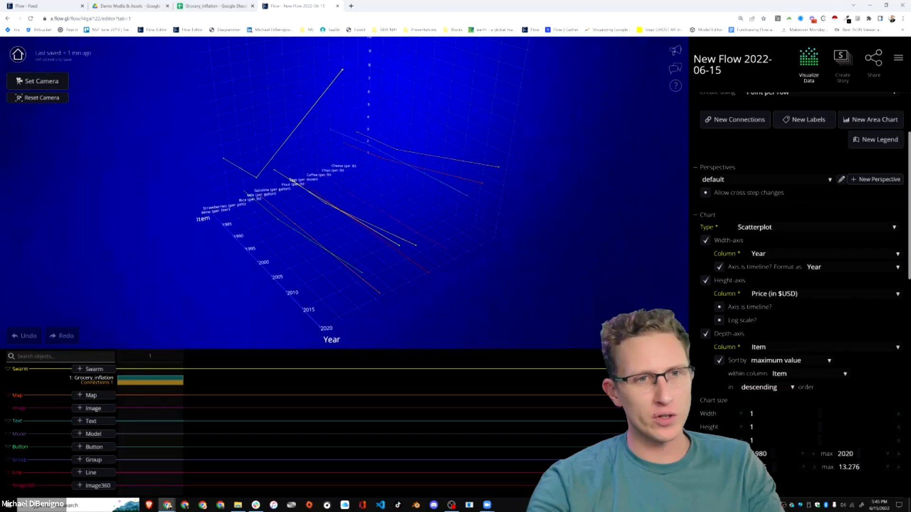
{"action": "left_click", "coordinate": [786, 362]}
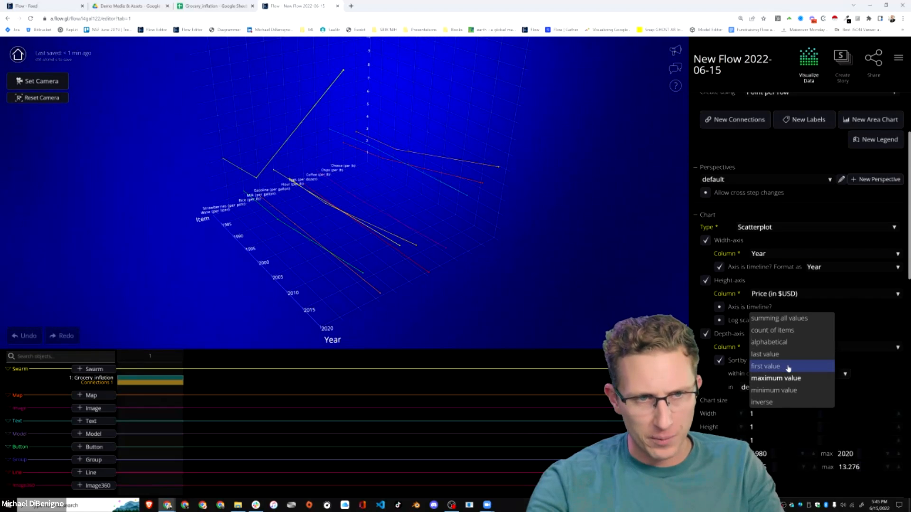
{"action": "left_click", "coordinate": [779, 318]}
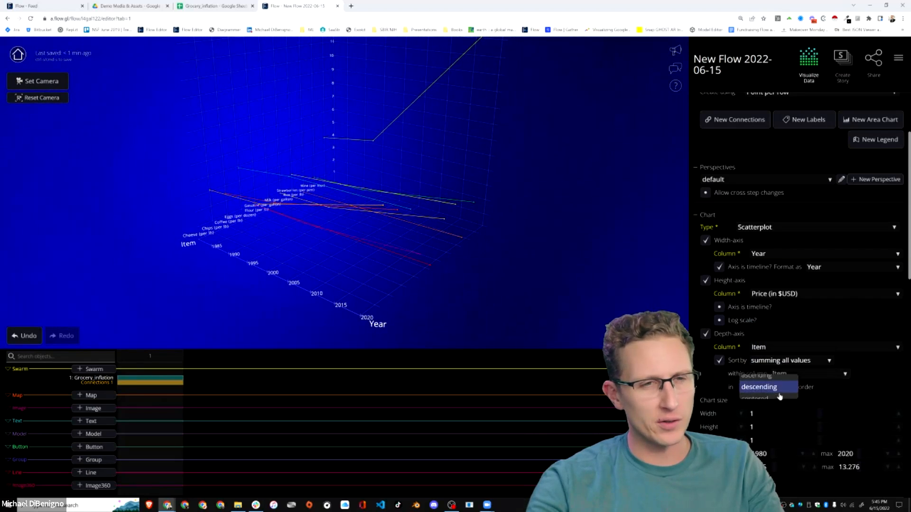
Set the depth axis's sort order to ascending.
{"action": "left_click", "coordinate": [773, 400]}
{"action": "left_click", "coordinate": [772, 387]}
{"action": "left_click", "coordinate": [759, 376]}
{"action": "left_click_drag", "start_coordinate": [300, 267], "coordinate": [490, 270]}
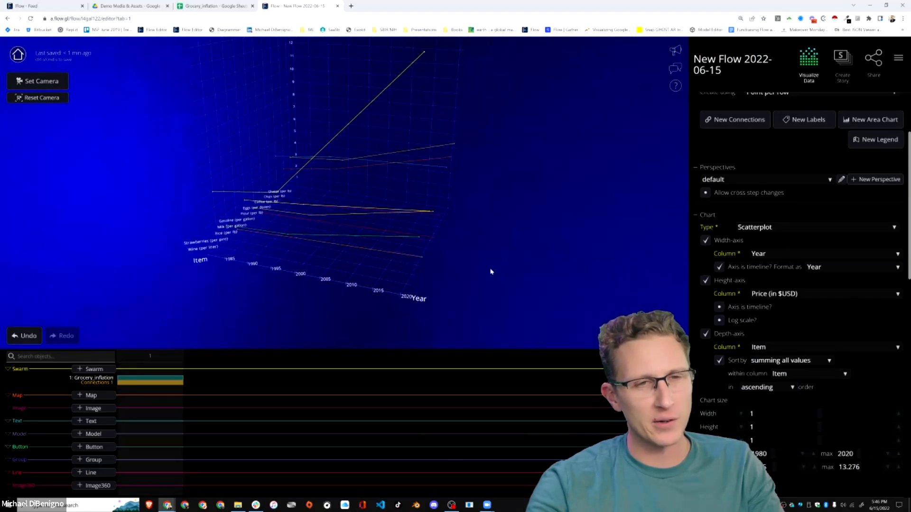
Try alphabetical sorting for the depth axis and switch it to last value.
{"action": "left_click", "coordinate": [770, 363]}
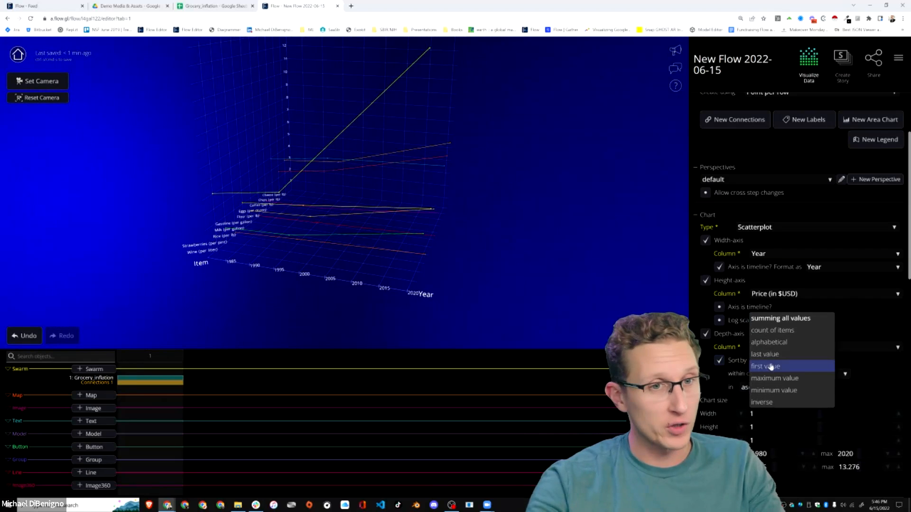
{"action": "left_click", "coordinate": [771, 343]}
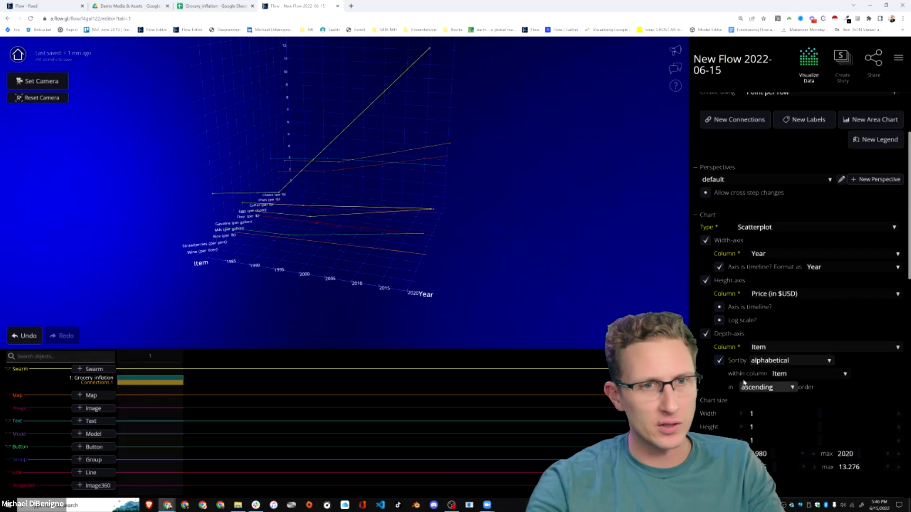
{"action": "left_click", "coordinate": [778, 363]}
{"action": "left_click", "coordinate": [777, 355]}
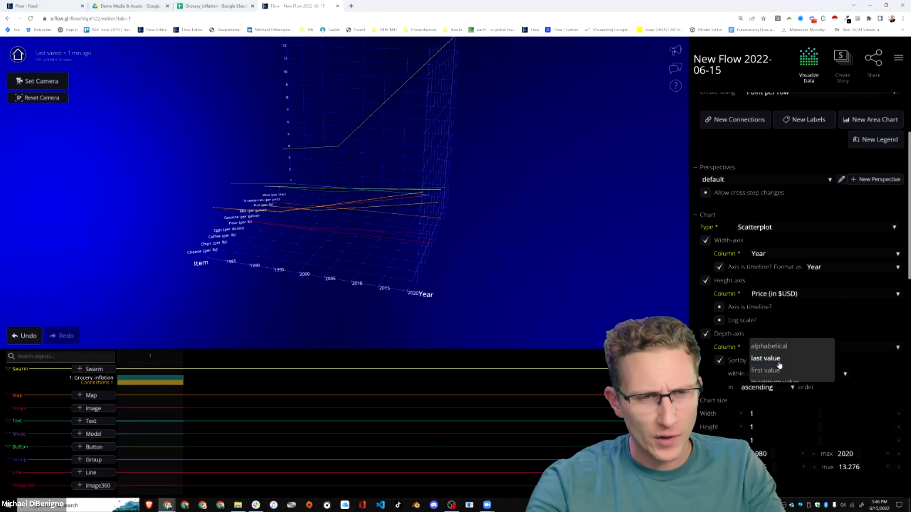
Set Price (in $USD) as the column used for sorting the depth axis by last value.
{"action": "left_click", "coordinate": [789, 374]}
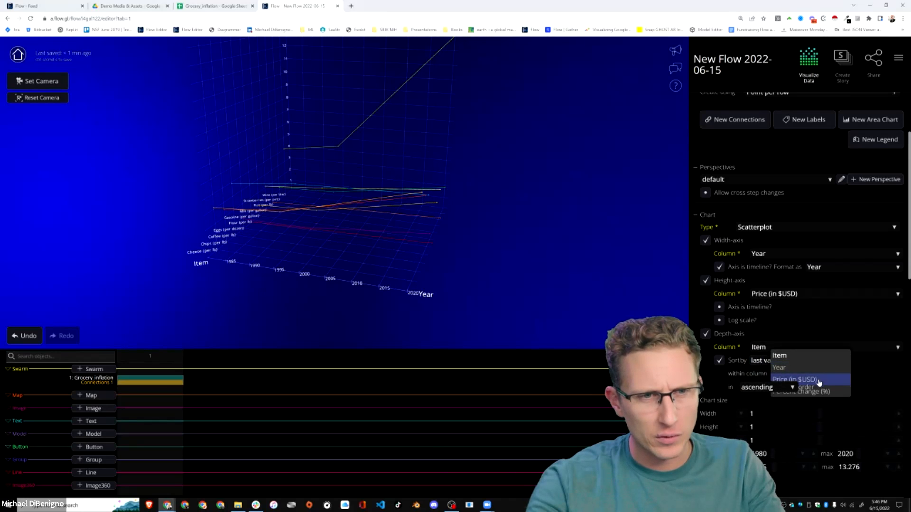
{"action": "left_click", "coordinate": [817, 382]}
{"action": "left_click", "coordinate": [787, 361]}
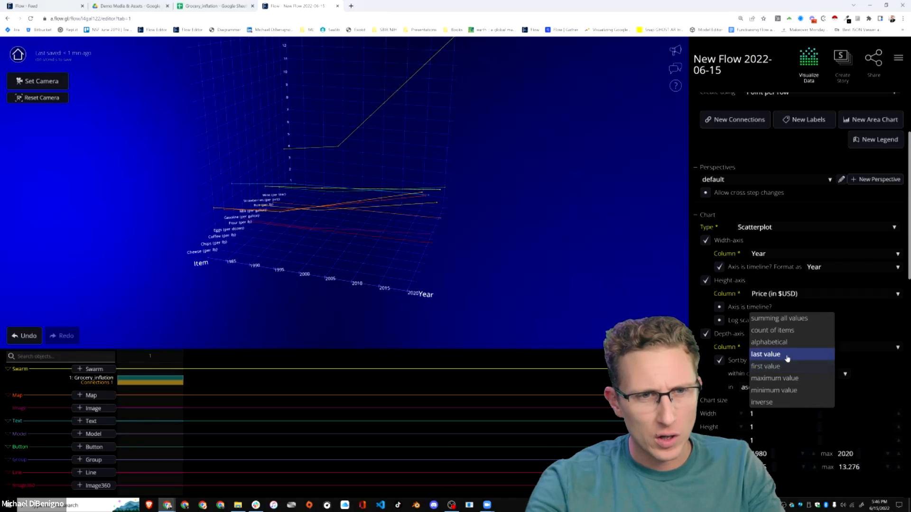
{"action": "left_click", "coordinate": [778, 354]}
{"action": "left_click", "coordinate": [823, 378]}
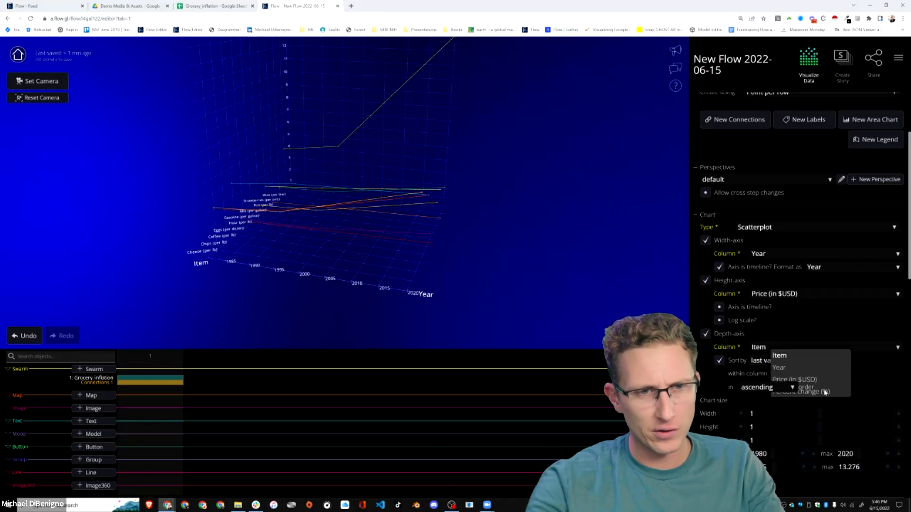
{"action": "left_click", "coordinate": [820, 383]}
{"action": "left_click_drag", "start_coordinate": [599, 301], "coordinate": [508, 294]}
Change the depth axis's sorting to first value.
{"action": "left_click", "coordinate": [774, 361]}
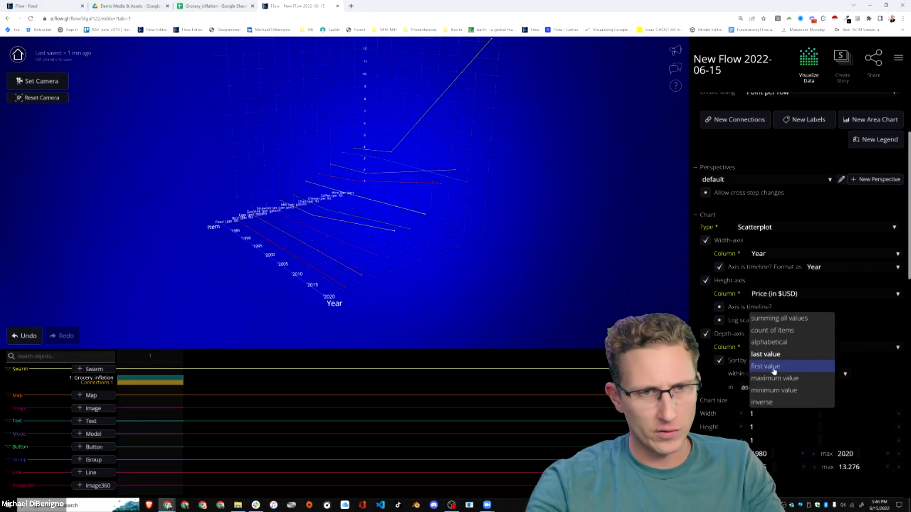
{"action": "left_click", "coordinate": [774, 370]}
{"action": "left_click_drag", "start_coordinate": [491, 278], "coordinate": [551, 278]}
{"action": "scroll", "coordinate": [613, 300], "scroll_direction": "up", "scroll_amount": 5}
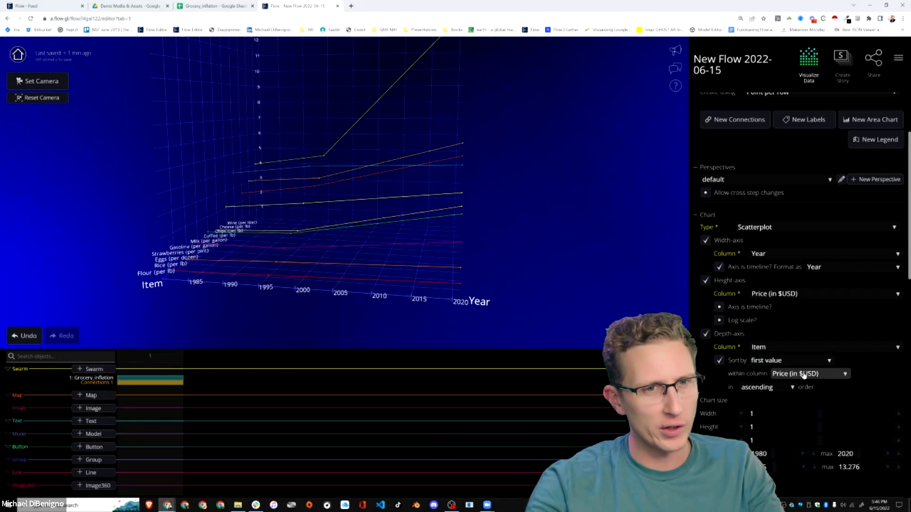
{"action": "left_click_drag", "start_coordinate": [427, 278], "coordinate": [197, 263]}
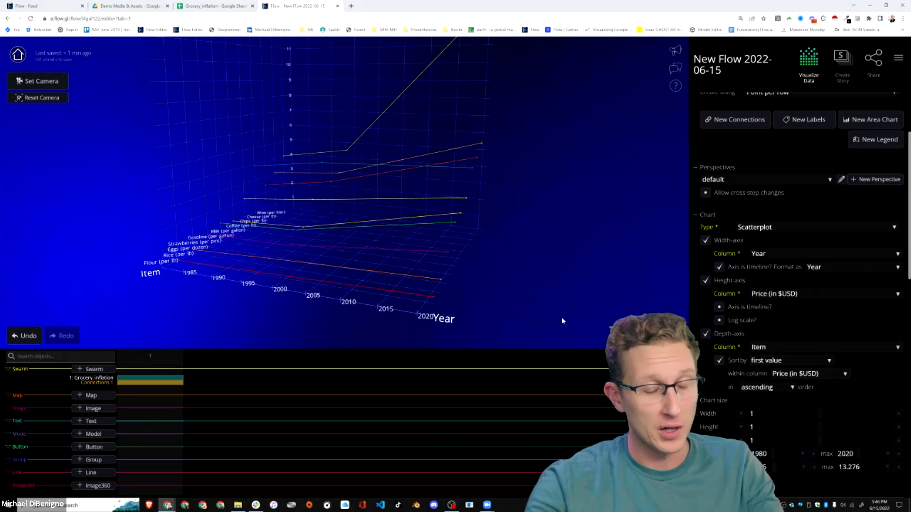
{"action": "left_click_drag", "start_coordinate": [366, 242], "coordinate": [483, 256]}
Try a chart width of 0.1 and set the width to 0.2 instead.
{"action": "scroll", "coordinate": [741, 410], "scroll_direction": "down", "scroll_amount": 1}
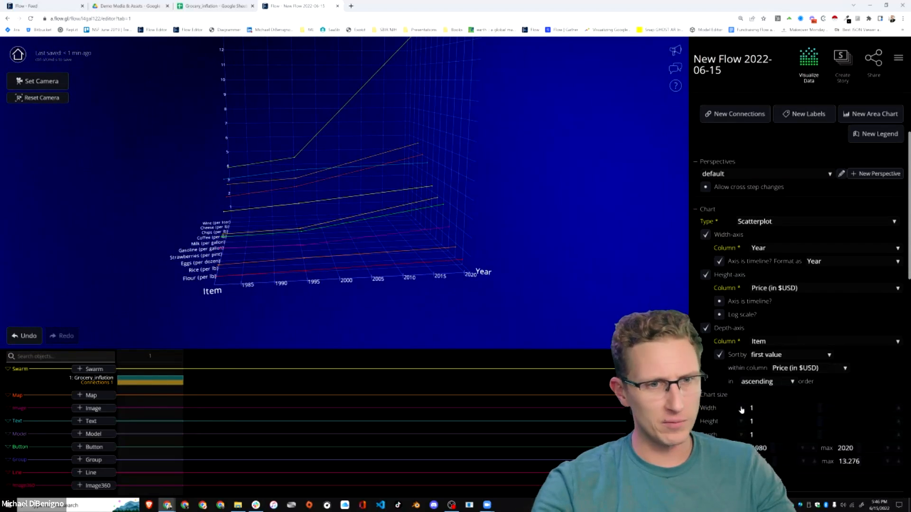
{"action": "scroll", "coordinate": [741, 409], "scroll_direction": "down", "scroll_amount": 2}
{"action": "left_click", "coordinate": [758, 308]}
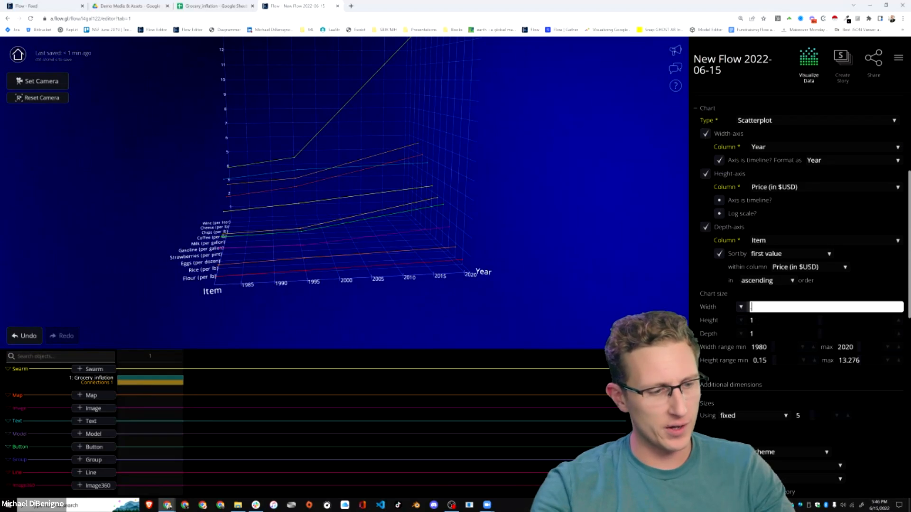
{"action": "type", "text": ".1"}
{"action": "key", "text": "Return"}
{"action": "left_click", "coordinate": [754, 307]}
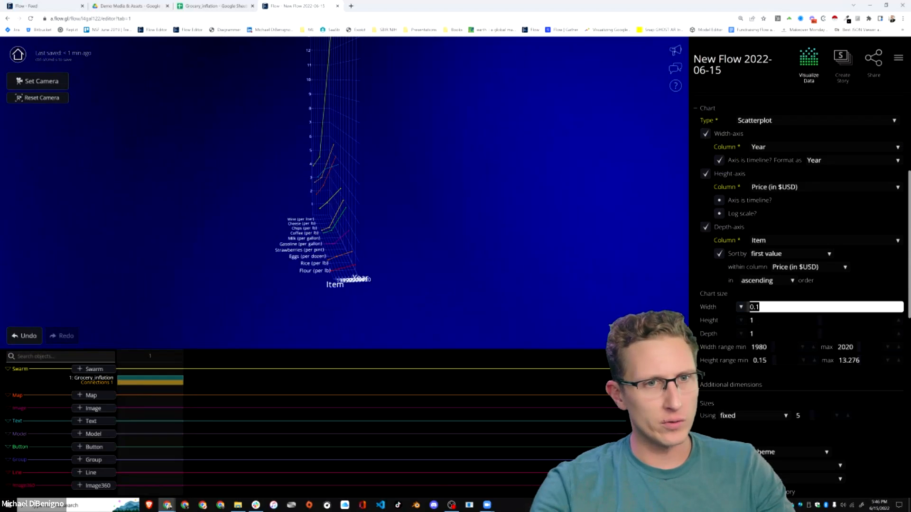
{"action": "type", "text": ".2"}
{"action": "key", "text": "Return"}
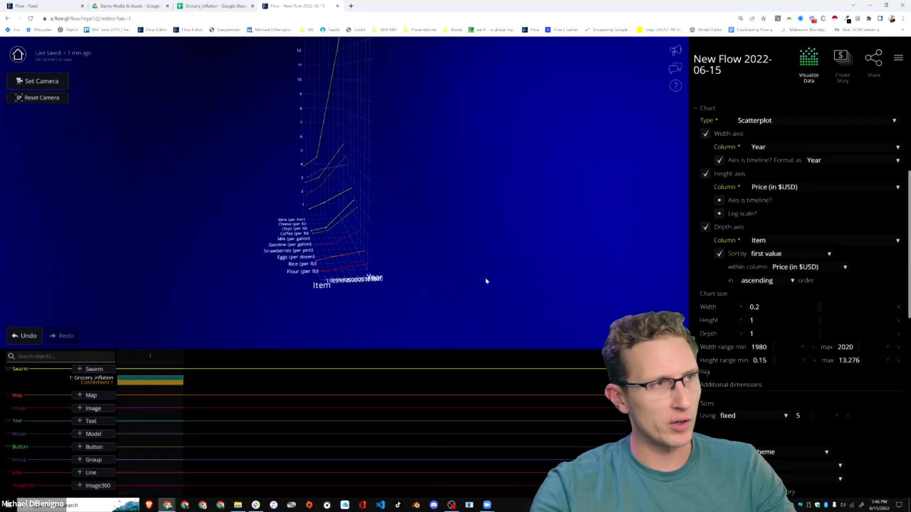
{"action": "left_click_drag", "start_coordinate": [435, 311], "coordinate": [280, 194]}
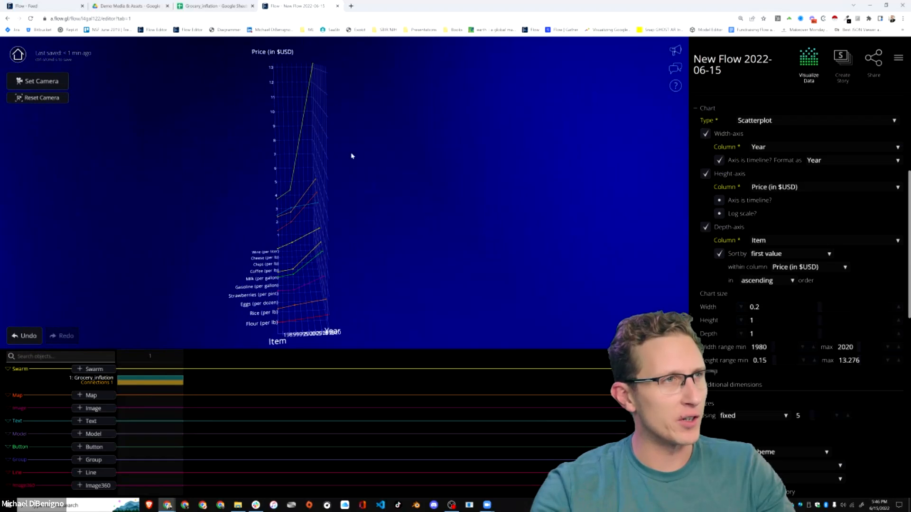
{"action": "left_click_drag", "start_coordinate": [351, 156], "coordinate": [364, 204]}
{"action": "scroll", "coordinate": [357, 223], "scroll_direction": "up", "scroll_amount": 5}
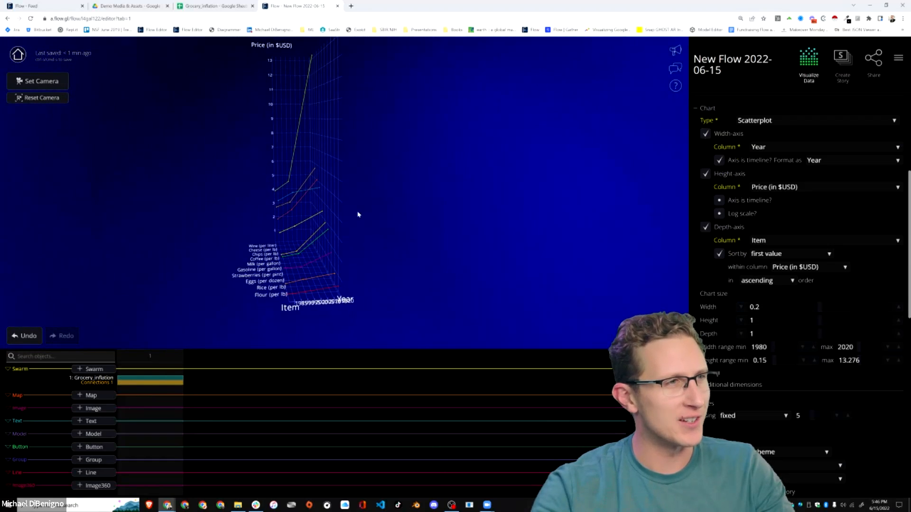
{"action": "left_click_drag", "start_coordinate": [374, 259], "coordinate": [456, 315]}
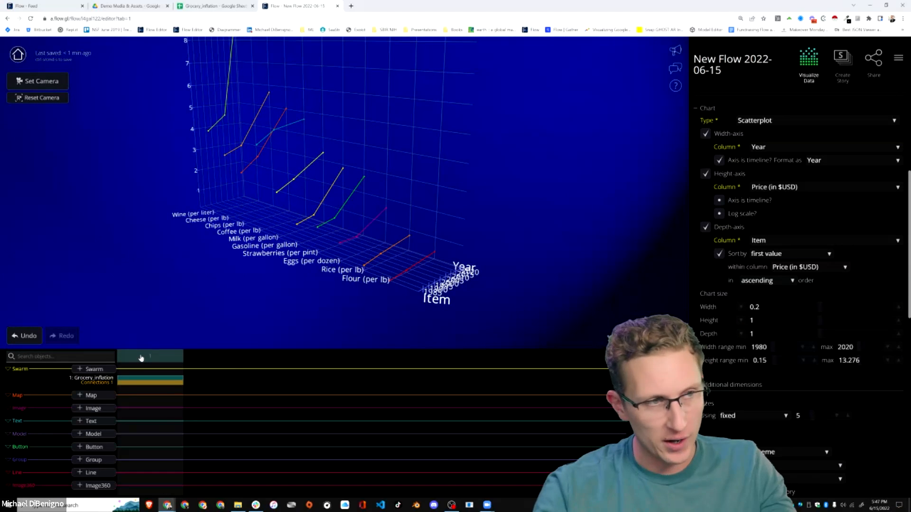
Duplicate the Grocery_inflation swarm and add a second step to the flow's timeline.
{"action": "scroll", "coordinate": [765, 310], "scroll_direction": "up", "scroll_amount": 5}
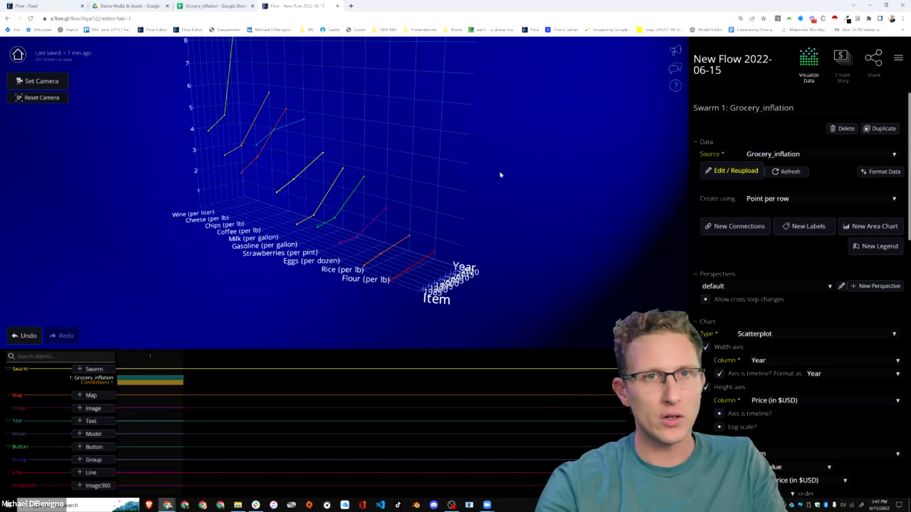
{"action": "left_click", "coordinate": [891, 129]}
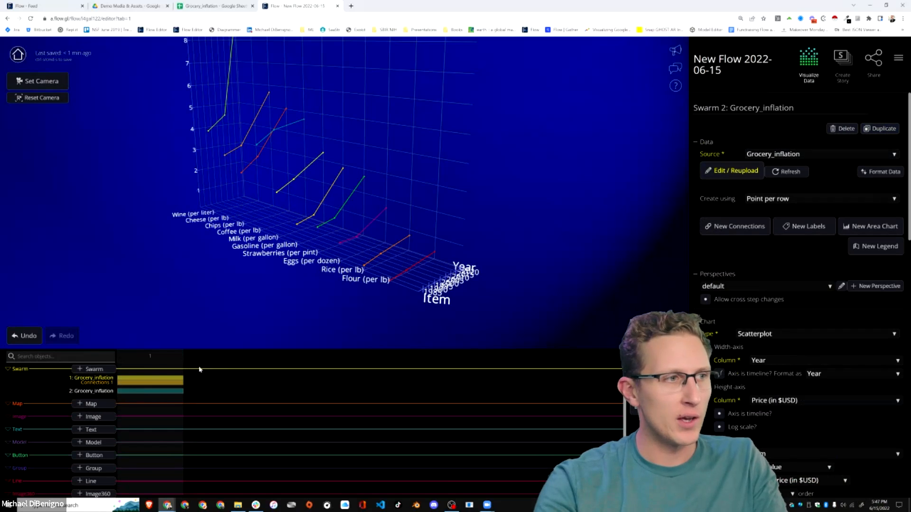
{"action": "left_click", "coordinate": [655, 409]}
{"action": "left_click", "coordinate": [498, 289]}
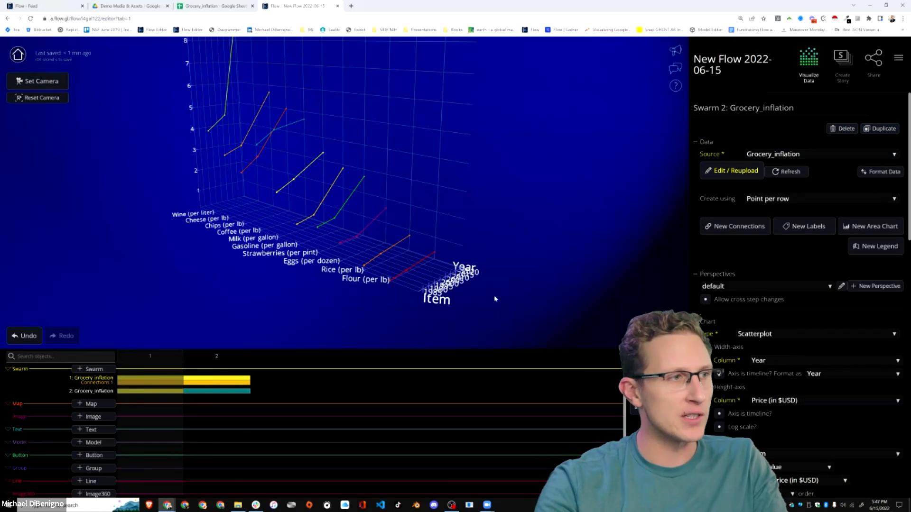
Remove the original swarm and its connections from step 2 and open the duplicate swarm's settings.
{"action": "left_click", "coordinate": [187, 382]}
{"action": "left_click", "coordinate": [187, 382]}
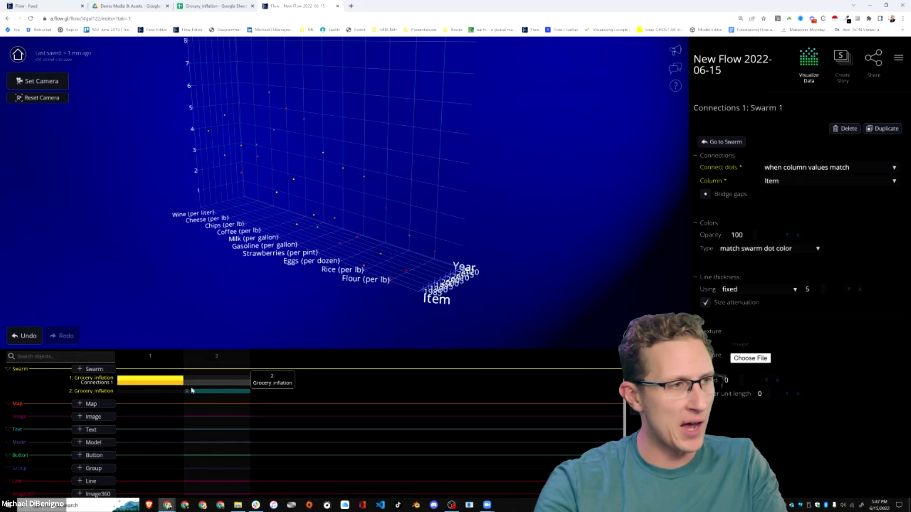
{"action": "left_click", "coordinate": [217, 394]}
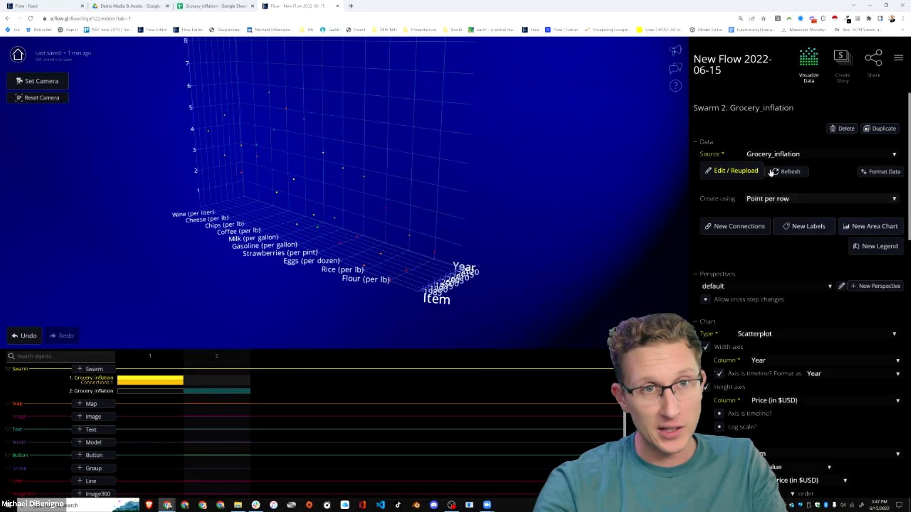
Open the duplicate swarm's Grocery_inflation data source and group its rows by Item and within that by Year.
{"action": "left_click", "coordinate": [745, 172]}
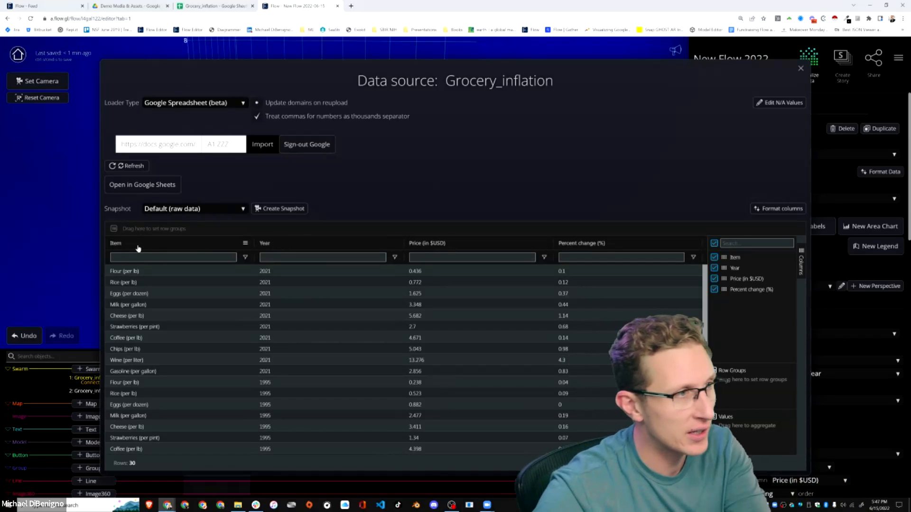
{"action": "left_click_drag", "start_coordinate": [138, 249], "coordinate": [159, 229]}
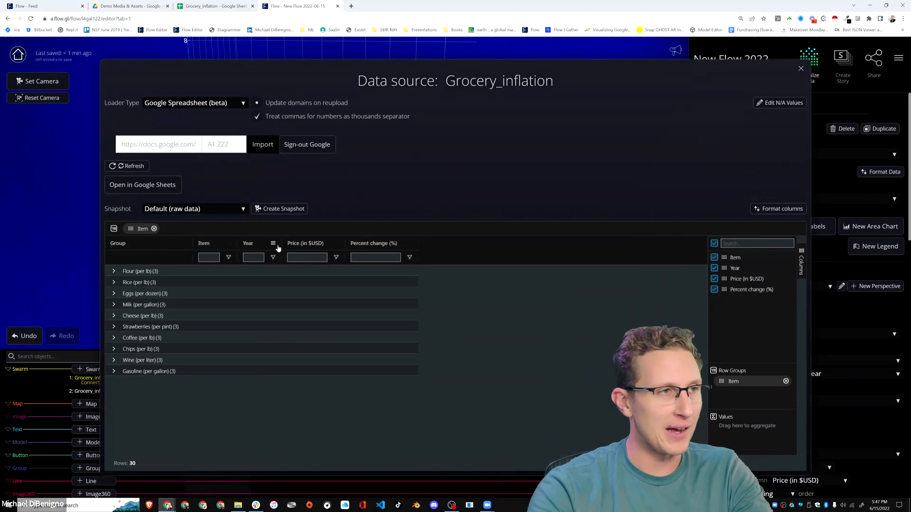
{"action": "left_click_drag", "start_coordinate": [249, 239], "coordinate": [201, 229]}
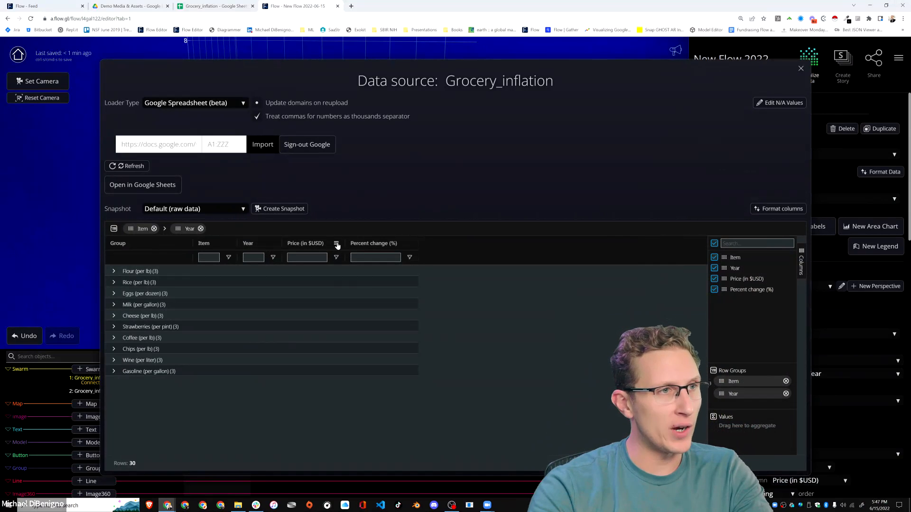
Aggregate Price (in $USD) and Percent change (%) by average and expand the Flour (per lb) group and its 2021 subgroup.
{"action": "left_click", "coordinate": [337, 244]}
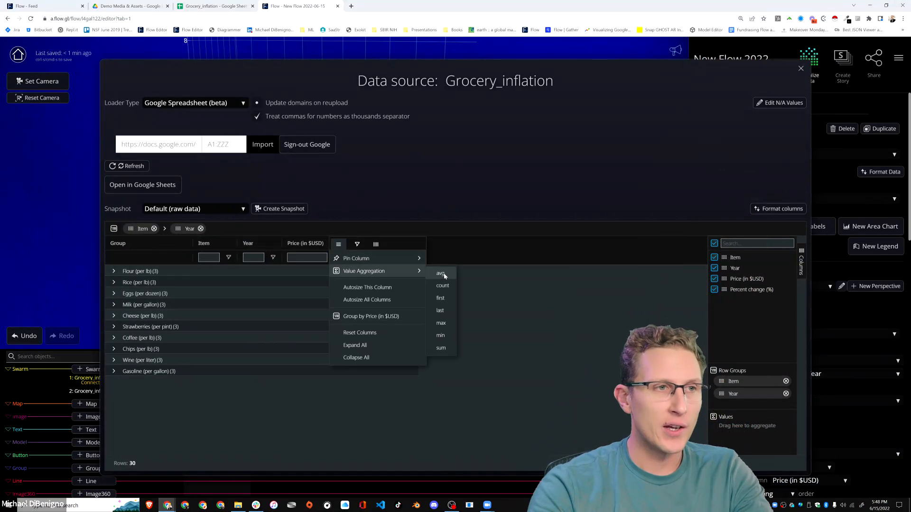
{"action": "left_click", "coordinate": [441, 274]}
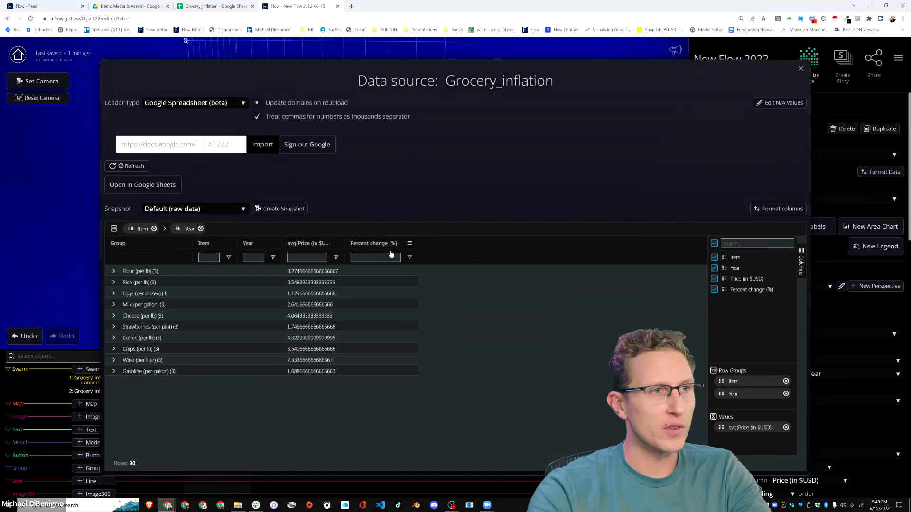
{"action": "left_click", "coordinate": [411, 244]}
{"action": "mouse_move", "coordinate": [437, 271]}
{"action": "left_click", "coordinate": [514, 274]}
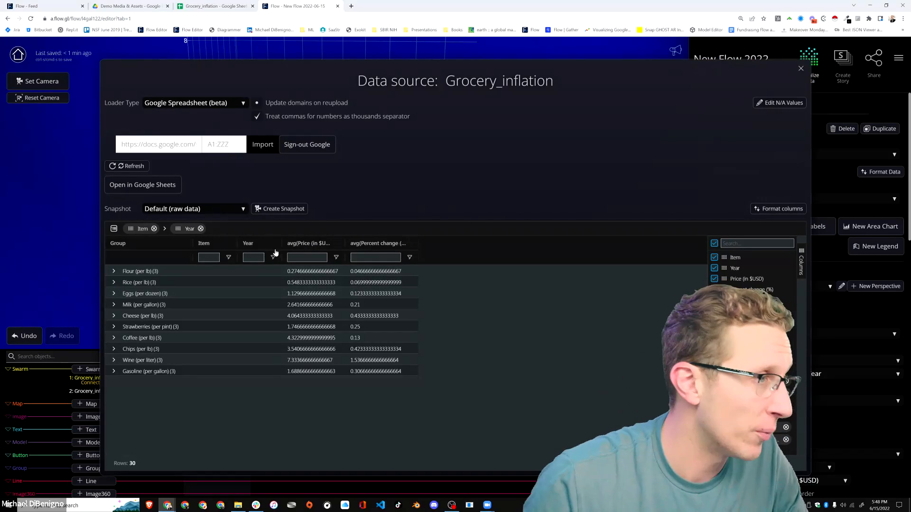
{"action": "left_click", "coordinate": [114, 271]}
{"action": "left_click", "coordinate": [126, 283]}
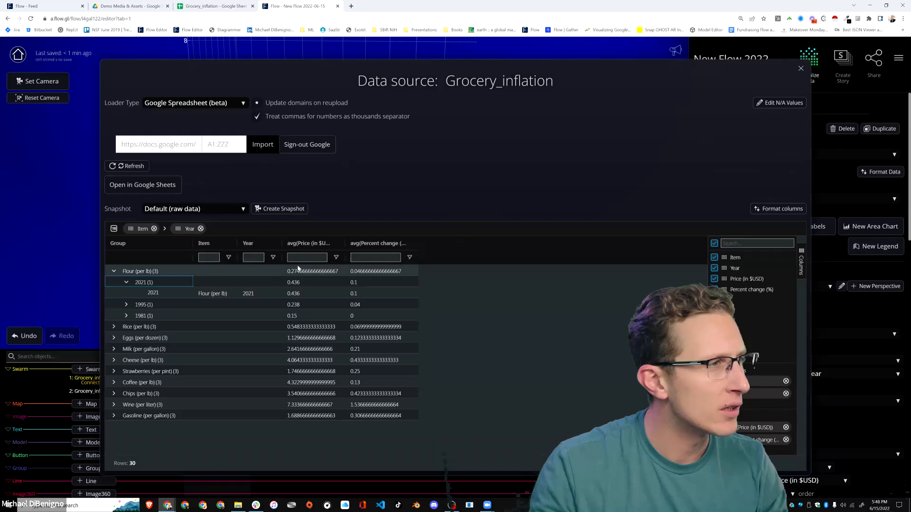
Remove the Year grouping from the Grocery_inflation data source and create a snapshot of the rows grouped by Item.
{"action": "left_click", "coordinate": [201, 229]}
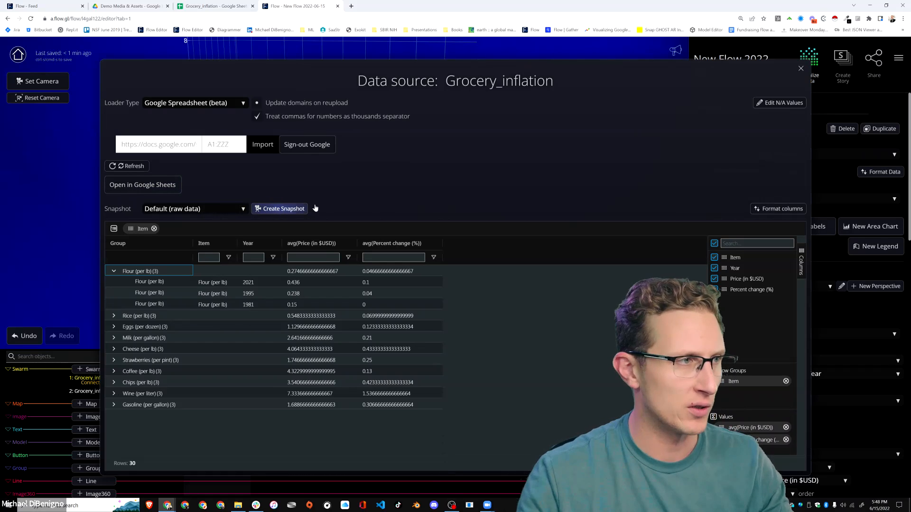
{"action": "left_click", "coordinate": [270, 209]}
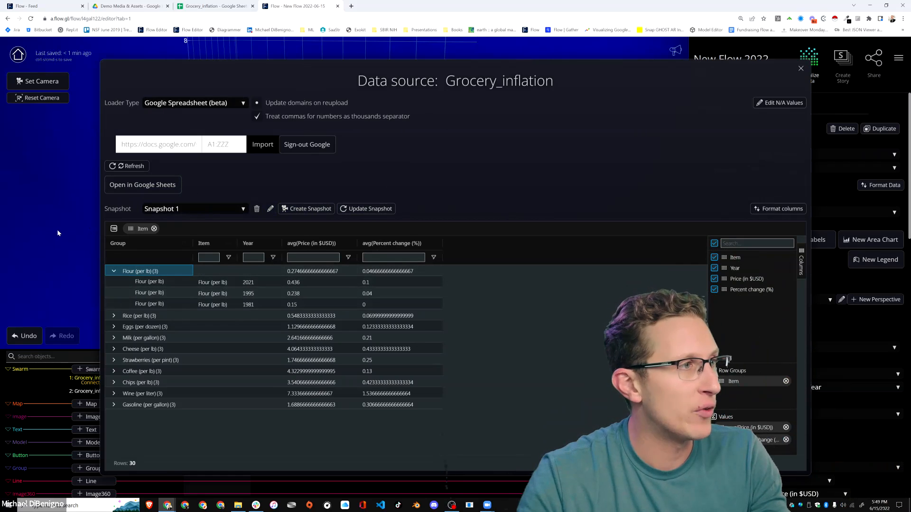
{"action": "left_click", "coordinate": [801, 68]}
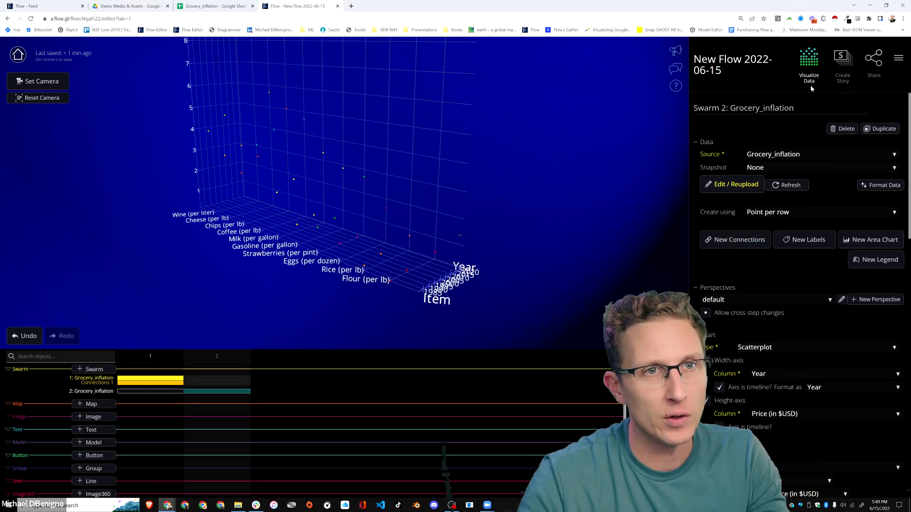
Assign Snapshot 1 as the data snapshot of the duplicate swarm in step 2.
{"action": "left_click", "coordinate": [783, 168]}
{"action": "left_click", "coordinate": [773, 174]}
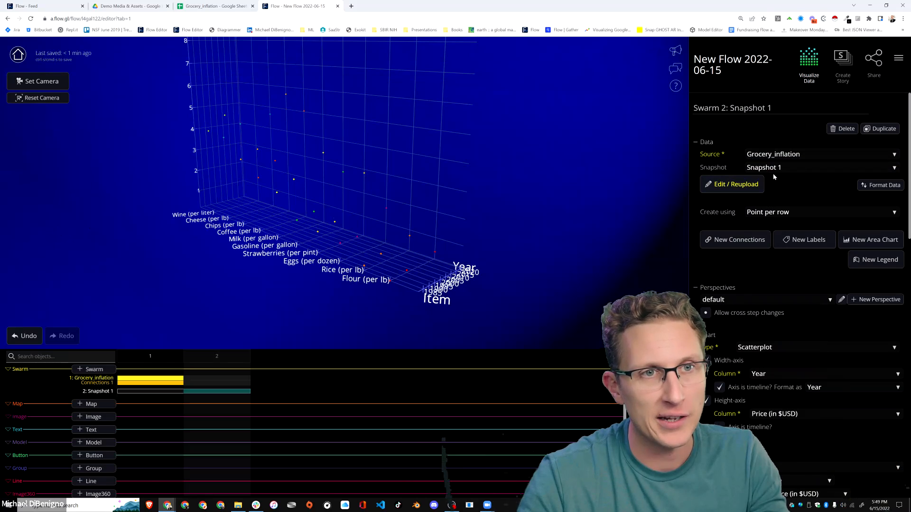
{"action": "left_click_drag", "start_coordinate": [571, 257], "coordinate": [456, 263]}
{"action": "scroll", "coordinate": [801, 359], "scroll_direction": "down", "scroll_amount": 3}
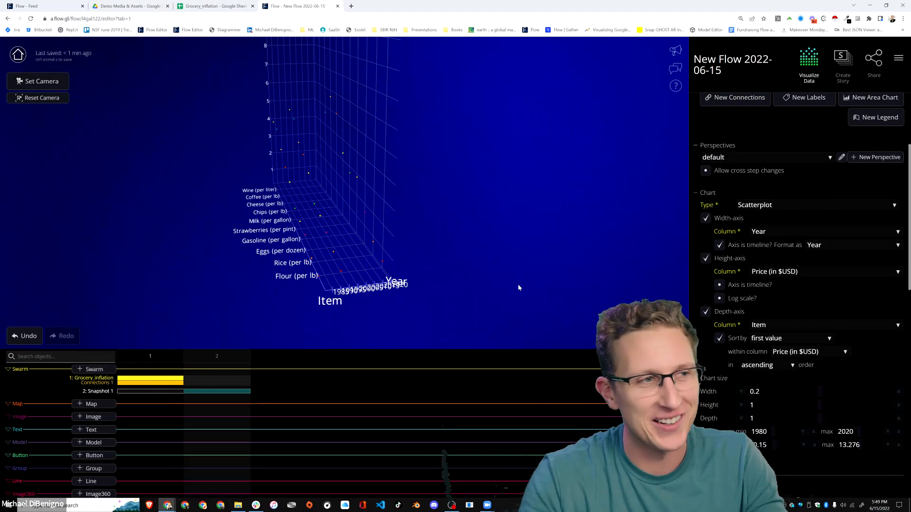
{"action": "left_click_drag", "start_coordinate": [517, 269], "coordinate": [412, 311]}
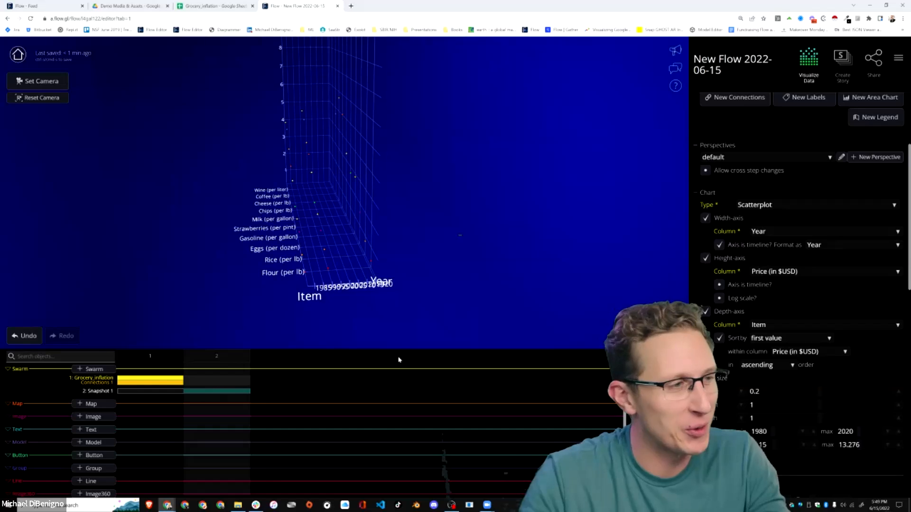
Change the Snapshot 1 swarm's chart type from Scatterplot to Hierarchy and set its layout to linear.
{"action": "scroll", "coordinate": [832, 289], "scroll_direction": "up", "scroll_amount": 3}
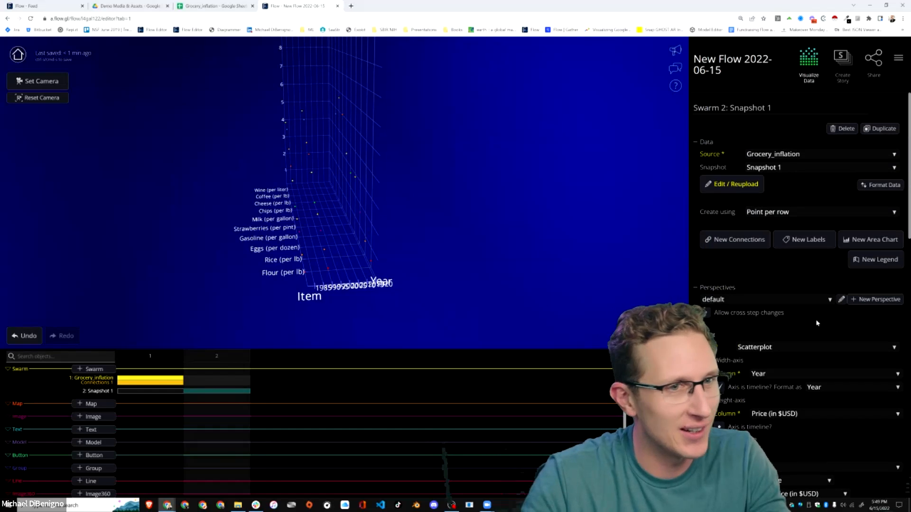
{"action": "scroll", "coordinate": [781, 305], "scroll_direction": "down", "scroll_amount": 1}
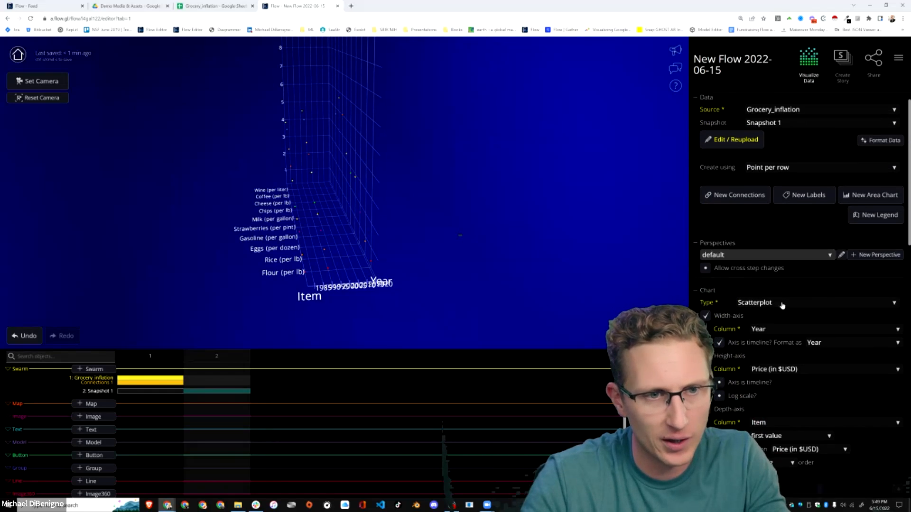
{"action": "scroll", "coordinate": [782, 305], "scroll_direction": "down", "scroll_amount": 1}
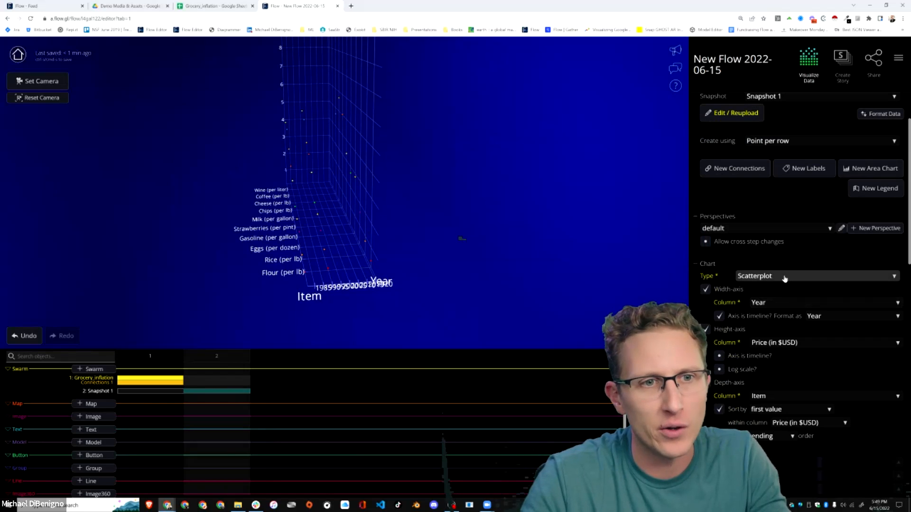
{"action": "scroll", "coordinate": [786, 274], "scroll_direction": "down", "scroll_amount": 2}
{"action": "left_click", "coordinate": [776, 206]}
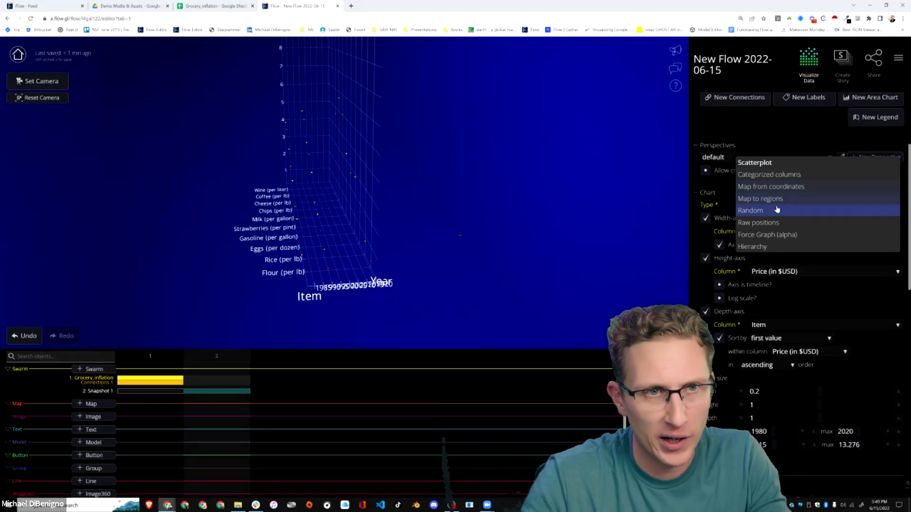
{"action": "left_click", "coordinate": [768, 247]}
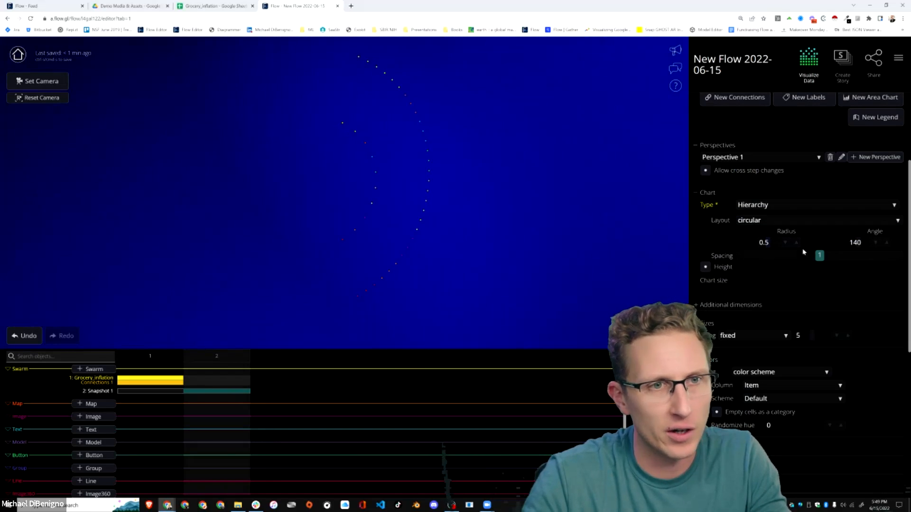
{"action": "left_click", "coordinate": [777, 222]}
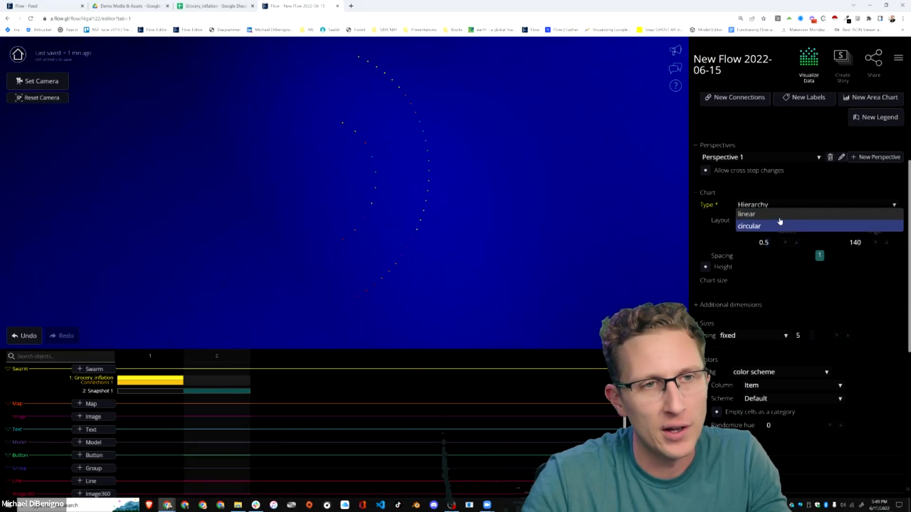
{"action": "left_click", "coordinate": [774, 215]}
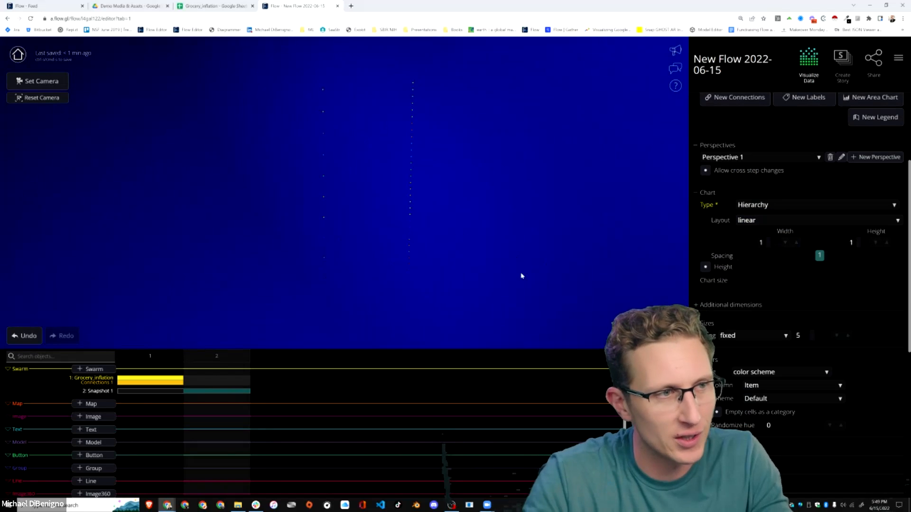
Add labels to the hierarchy swarm that show the Hierarchy Group column.
{"action": "left_click_drag", "start_coordinate": [571, 244], "coordinate": [531, 240]}
{"action": "scroll", "coordinate": [484, 234], "scroll_direction": "up", "scroll_amount": 3}
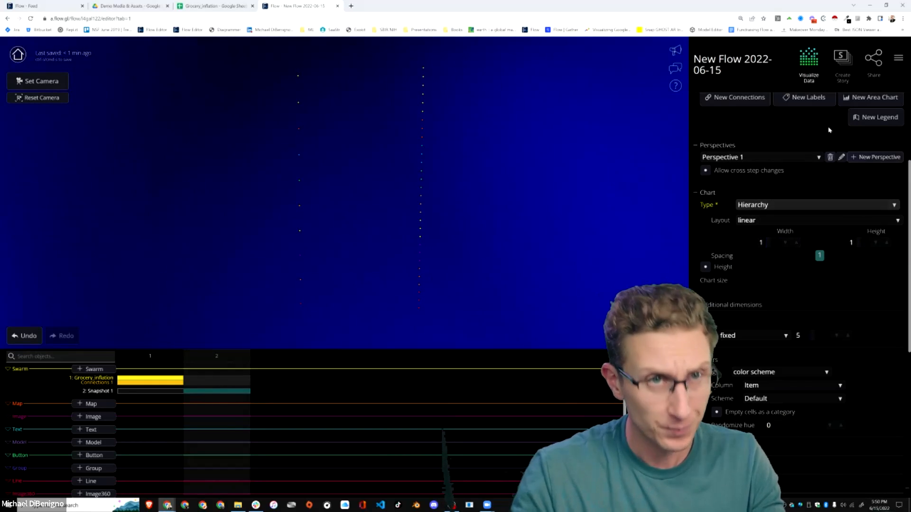
{"action": "left_click", "coordinate": [809, 99]}
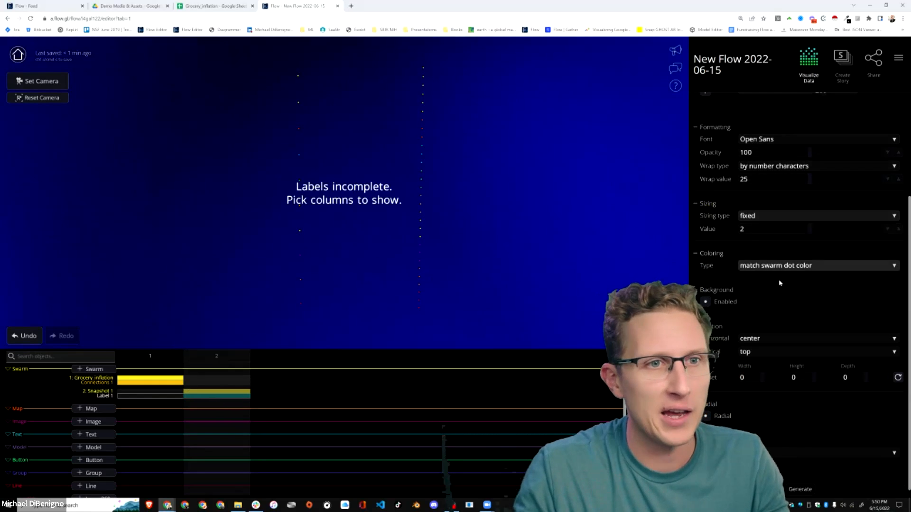
{"action": "scroll", "coordinate": [779, 283], "scroll_direction": "up", "scroll_amount": 3}
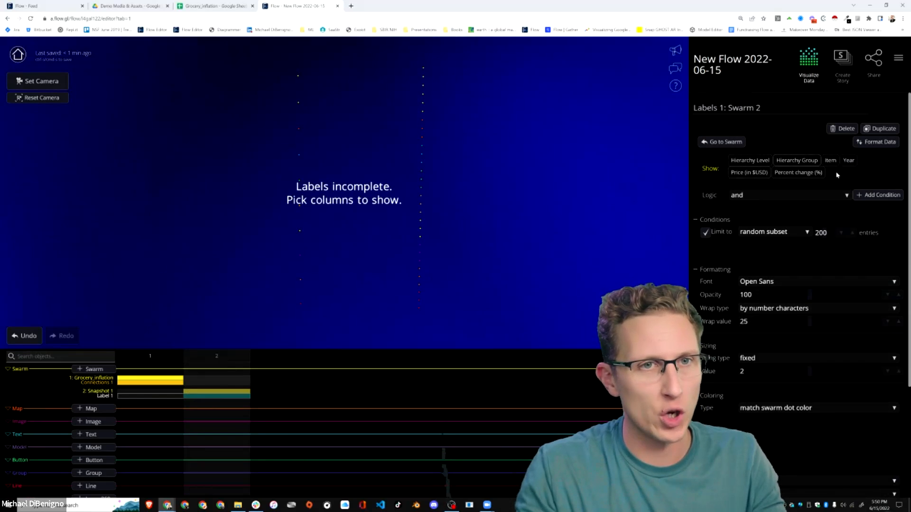
{"action": "left_click", "coordinate": [802, 162]}
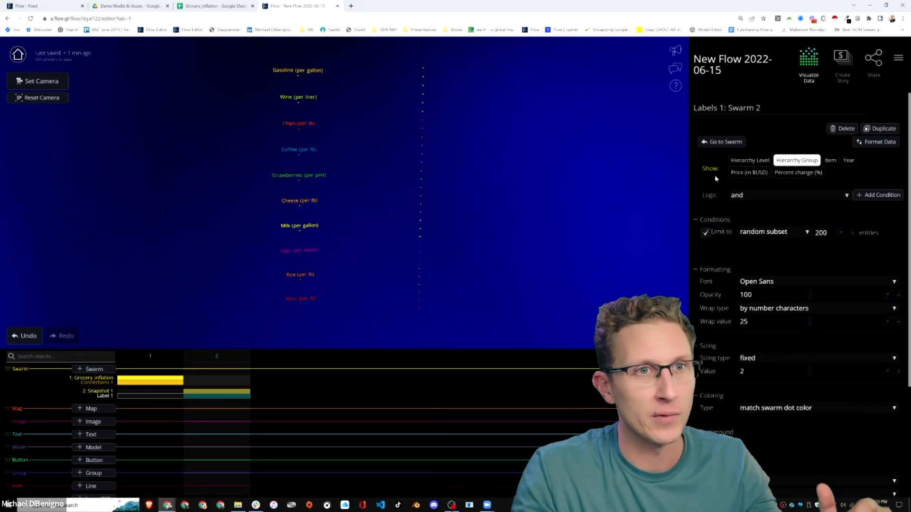
Try labelling the points by Item, and switch the labels back to Hierarchy Group.
{"action": "left_click", "coordinate": [755, 163]}
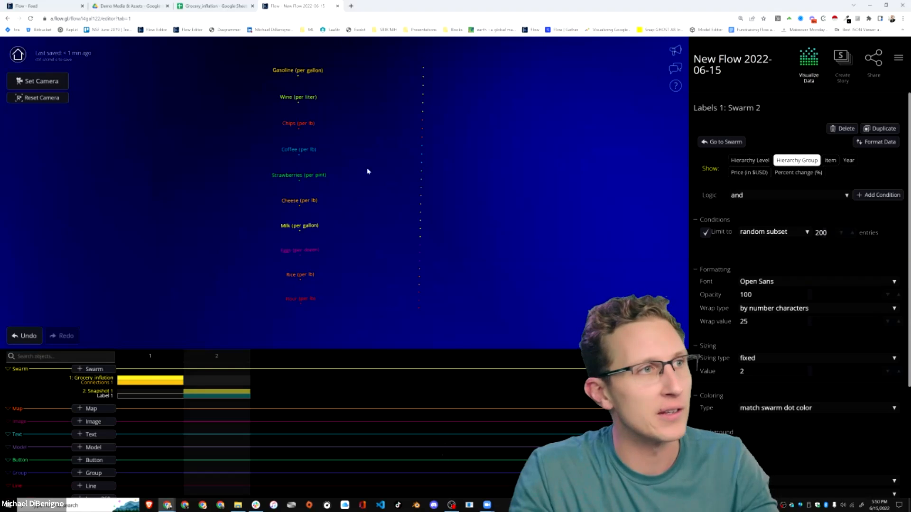
{"action": "left_click", "coordinate": [831, 161]}
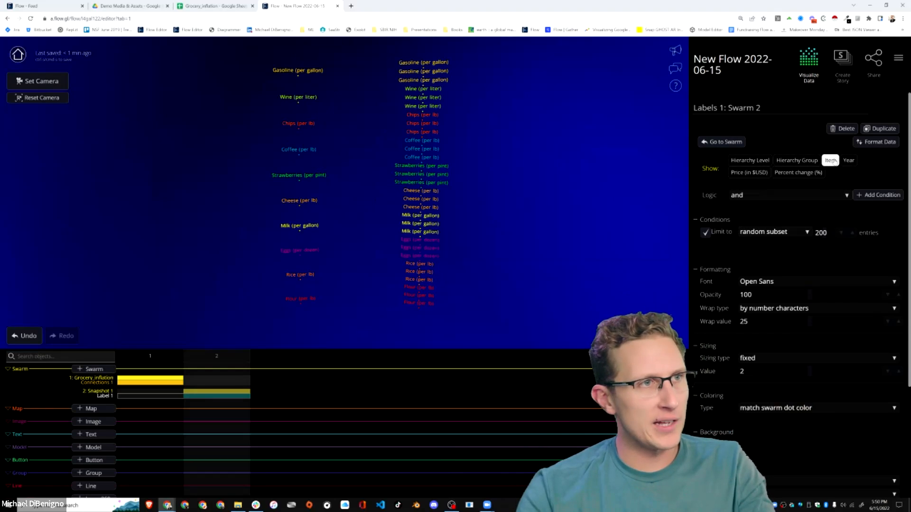
{"action": "left_click", "coordinate": [797, 160]}
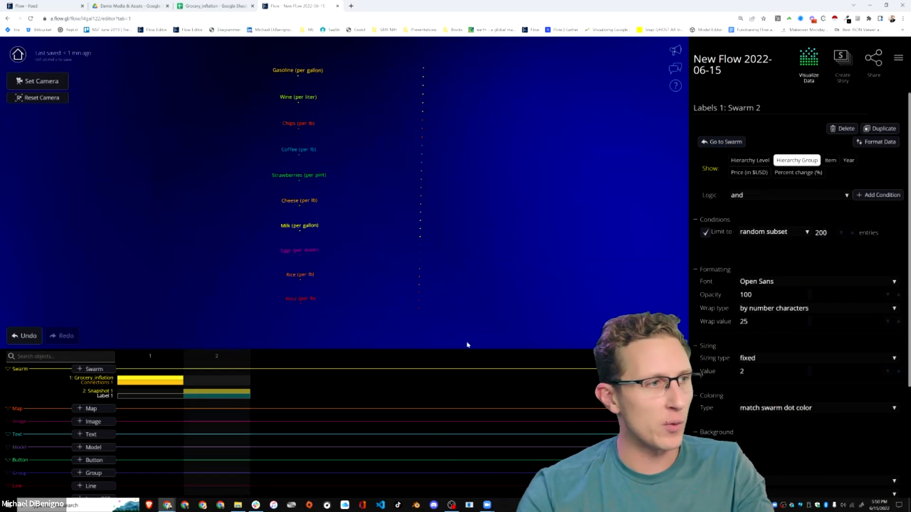
Add a second set of labels to the Snapshot 1 swarm showing Price (in $USD).
{"action": "left_click", "coordinate": [230, 392]}
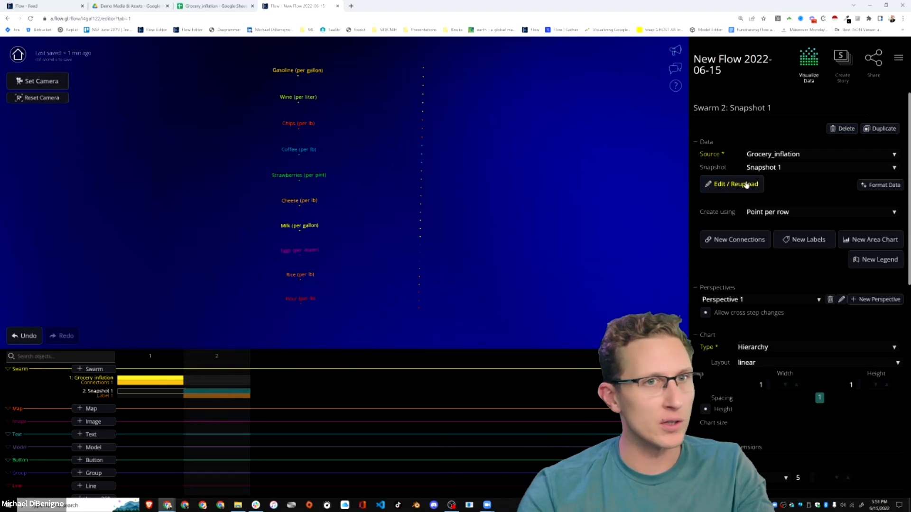
{"action": "left_click", "coordinate": [808, 240]}
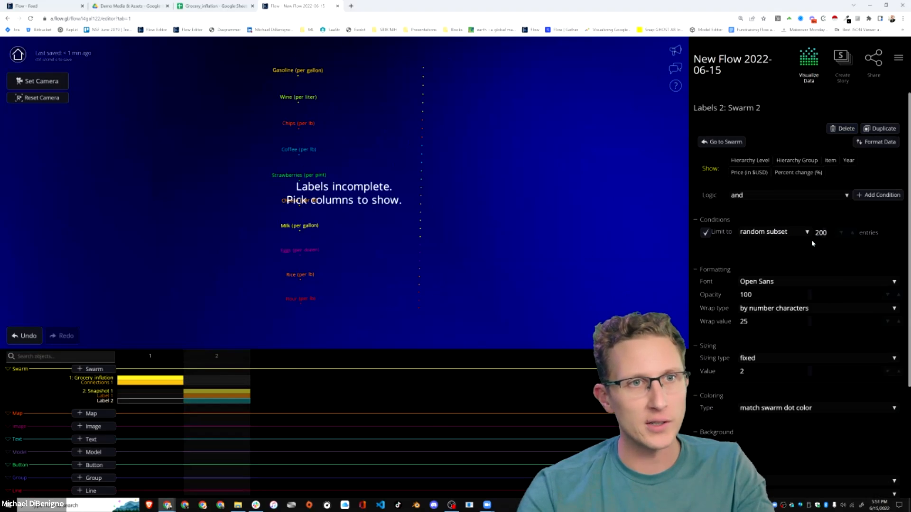
{"action": "left_click", "coordinate": [751, 175]}
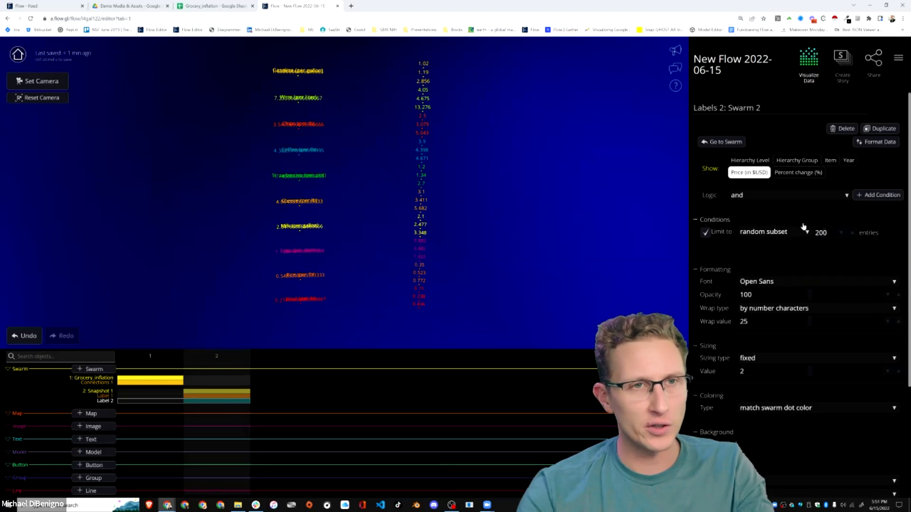
Position the price labels with horizontal alignment left and vertical alignment center.
{"action": "scroll", "coordinate": [806, 294], "scroll_direction": "down", "scroll_amount": 3}
{"action": "left_click", "coordinate": [763, 341]}
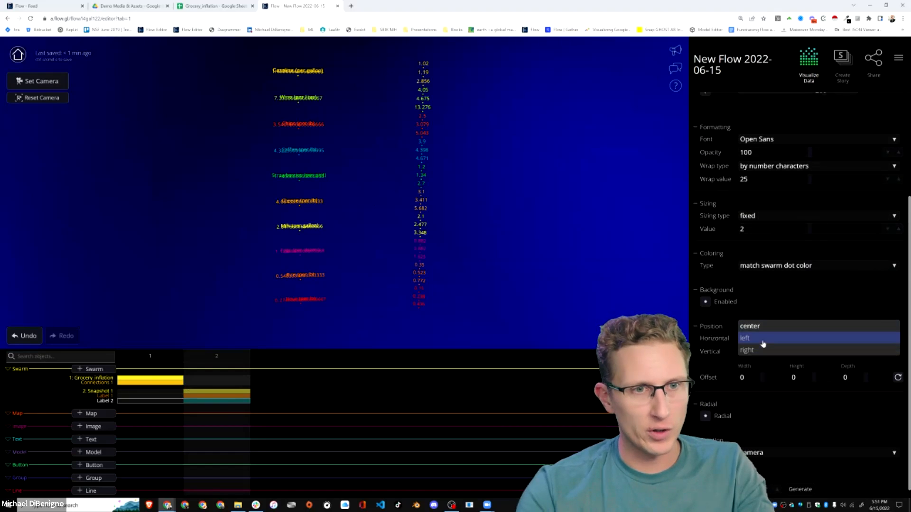
{"action": "left_click", "coordinate": [761, 339]}
{"action": "left_click", "coordinate": [765, 356]}
{"action": "left_click", "coordinate": [756, 340]}
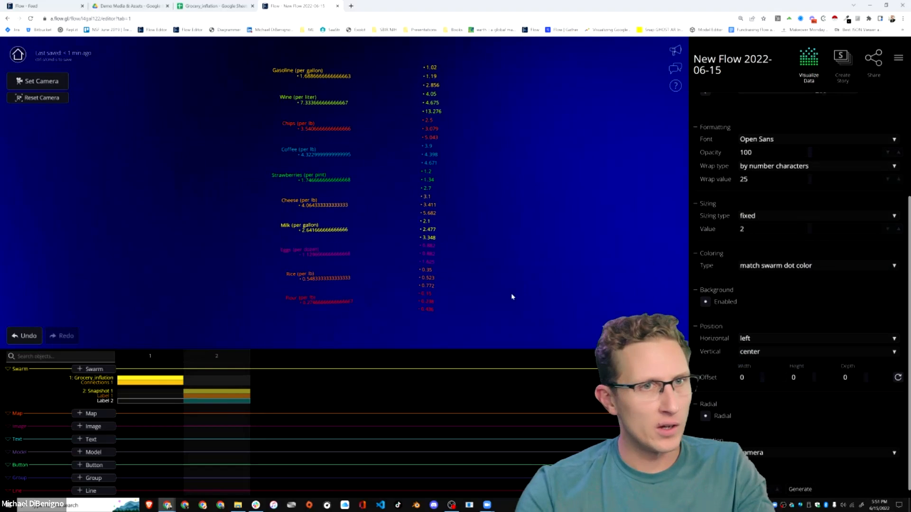
Set the data format of the Price (in $USD) labels to %.
{"action": "left_click", "coordinate": [216, 395]}
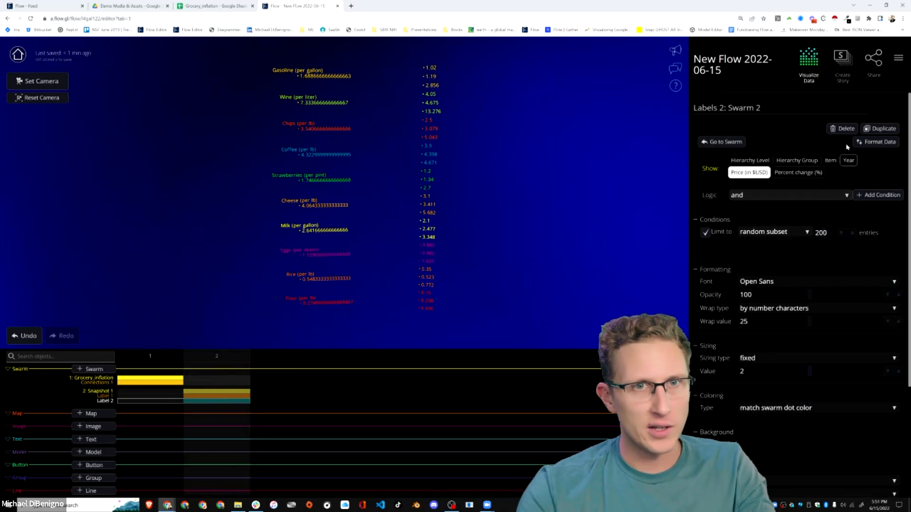
{"action": "left_click", "coordinate": [876, 142]}
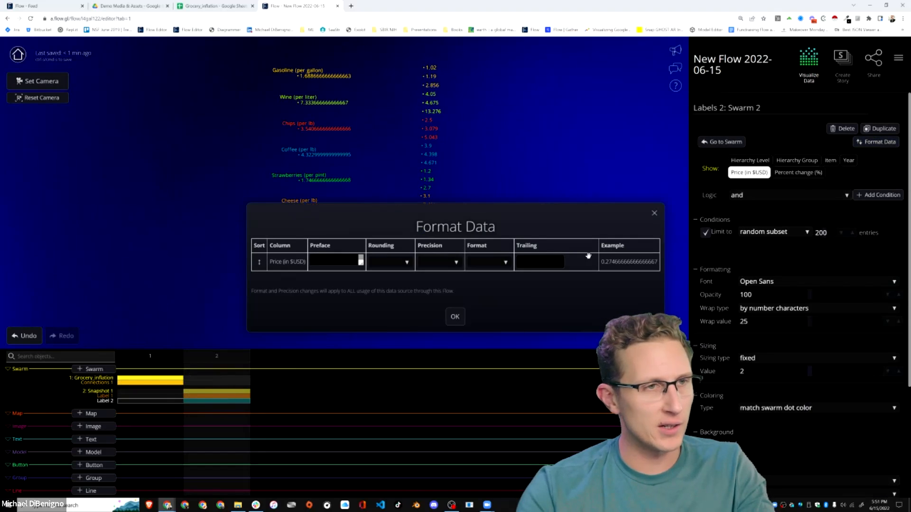
{"action": "left_click", "coordinate": [489, 263]}
{"action": "left_click", "coordinate": [474, 279]}
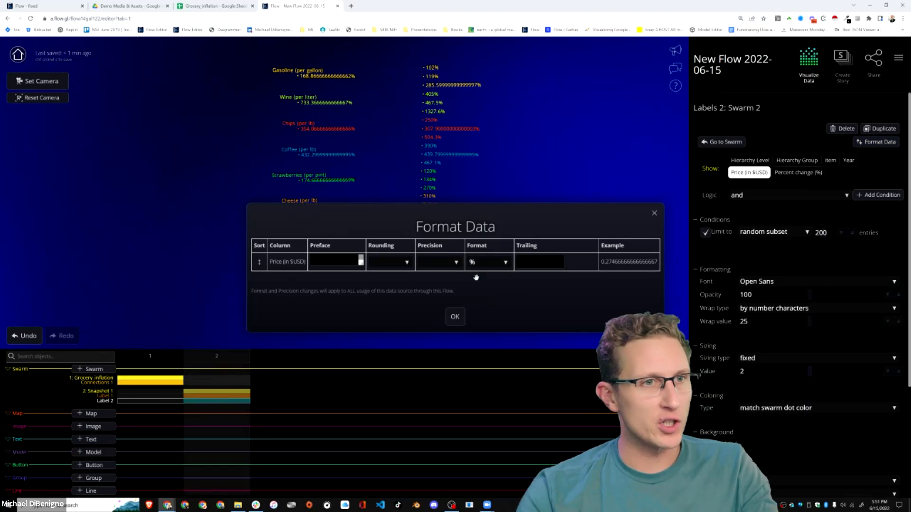
{"action": "left_click", "coordinate": [455, 316]}
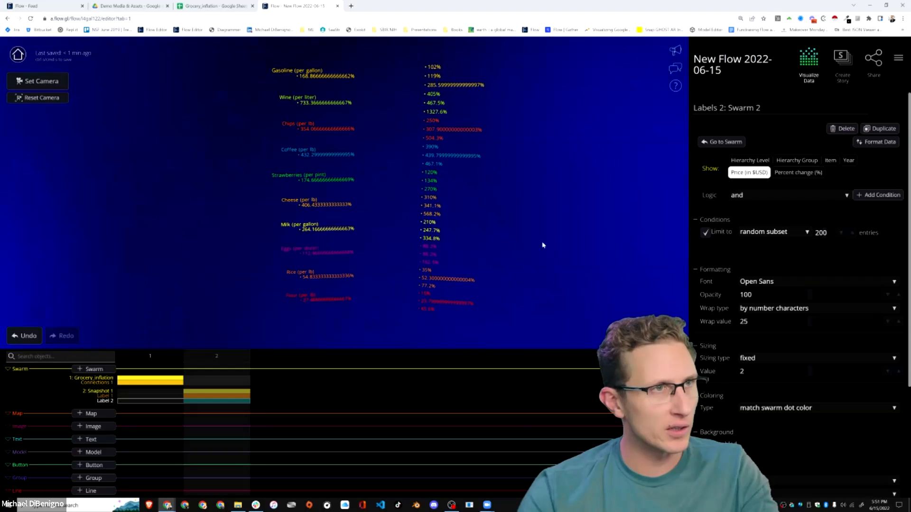
Set the precision of the Price (in $USD) labels to 1 and open the Snapshot 1 swarm's settings.
{"action": "left_click", "coordinate": [875, 144]}
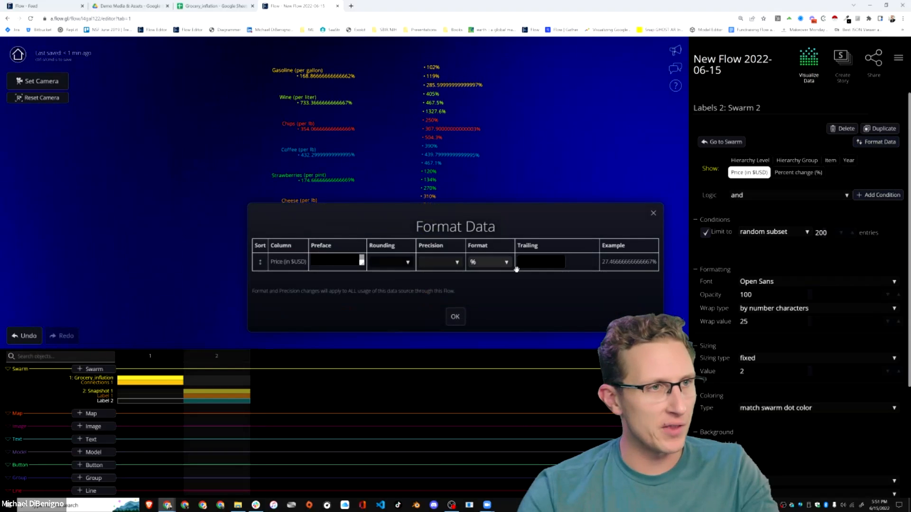
{"action": "left_click", "coordinate": [445, 267]}
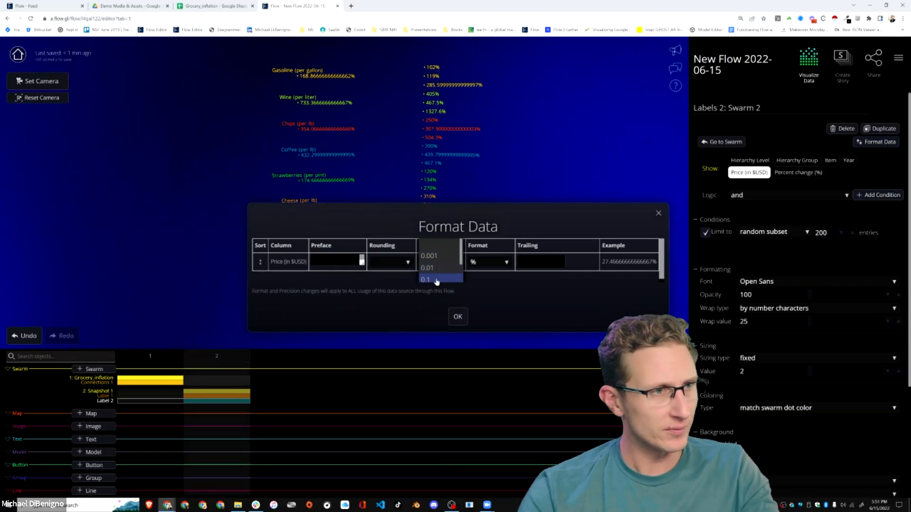
{"action": "left_click", "coordinate": [432, 283]}
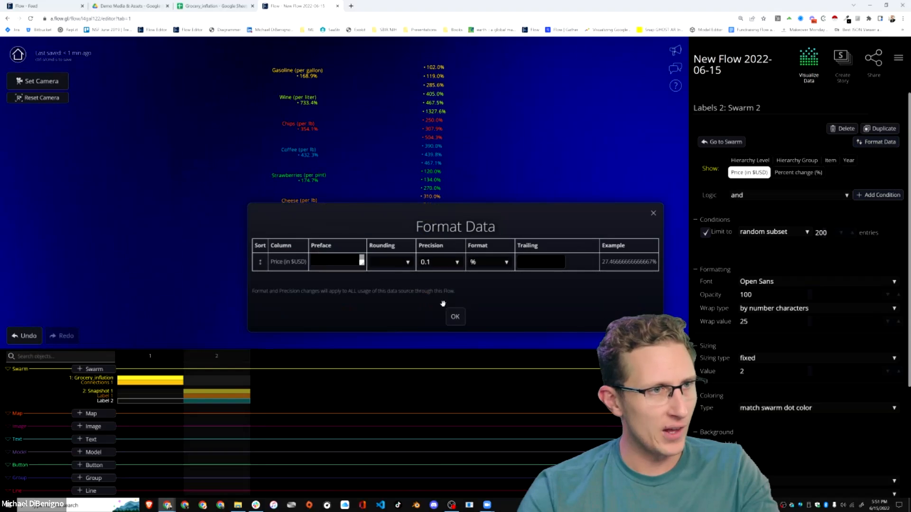
{"action": "left_click", "coordinate": [442, 260]}
{"action": "left_click", "coordinate": [431, 250]}
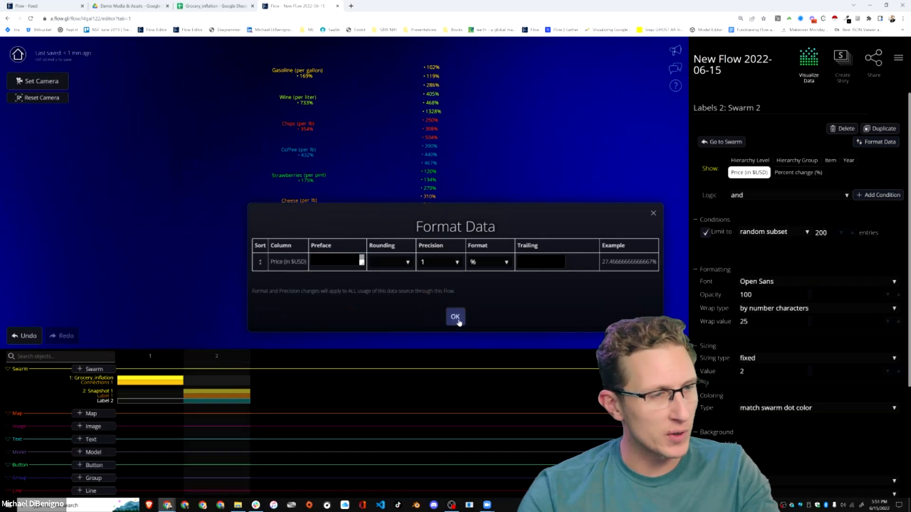
{"action": "left_click", "coordinate": [455, 316]}
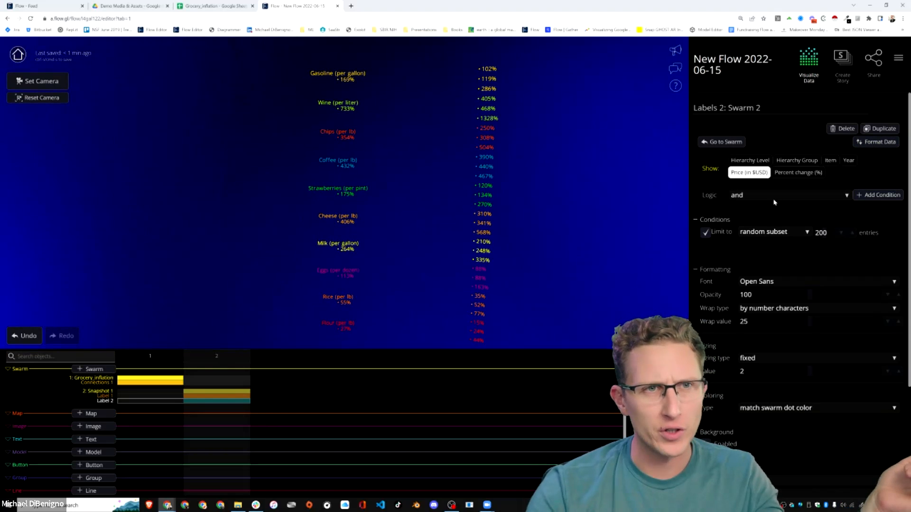
{"action": "left_click", "coordinate": [234, 395]}
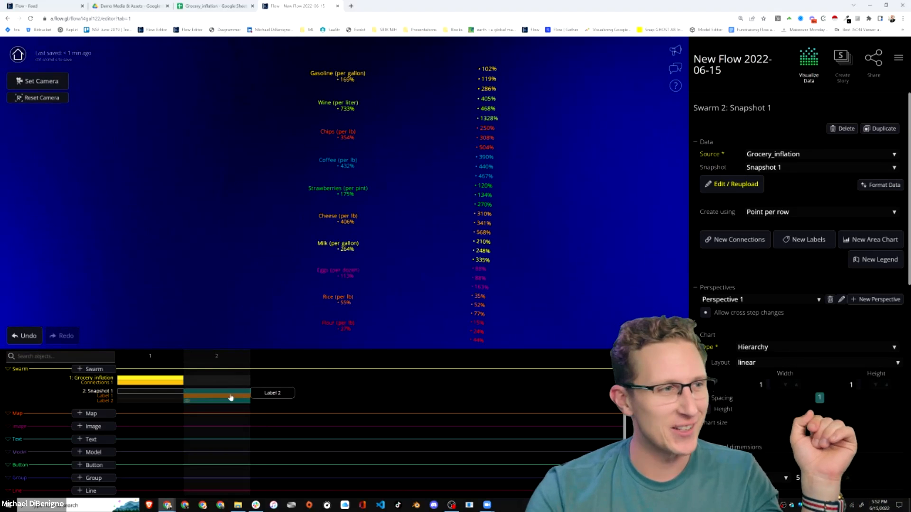
Format the Price (in $USD) column of the Snapshot 1 data as $ with a precision of 0.01.
{"action": "left_click", "coordinate": [877, 186]}
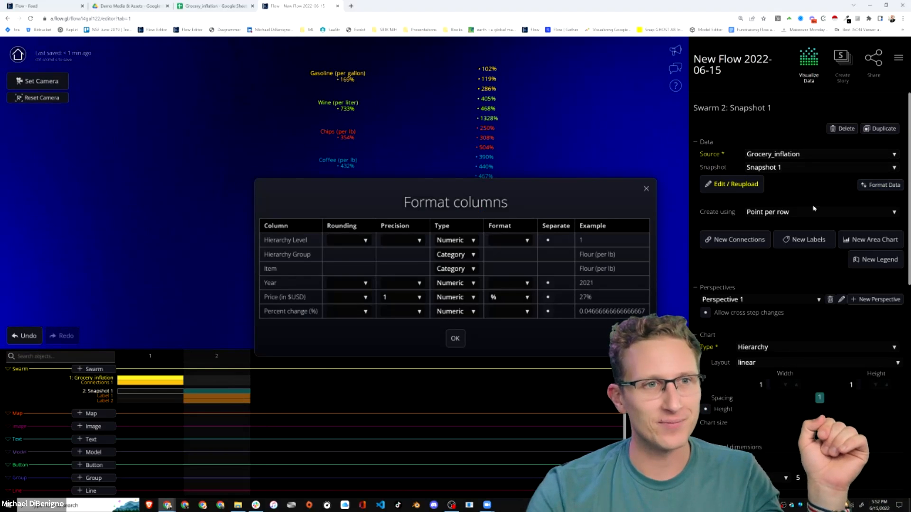
{"action": "left_click", "coordinate": [522, 298]}
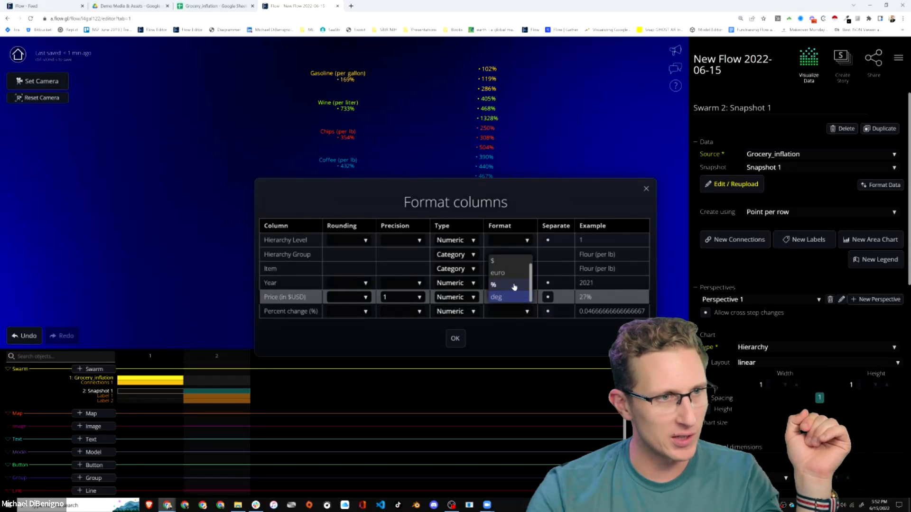
{"action": "left_click", "coordinate": [498, 274]}
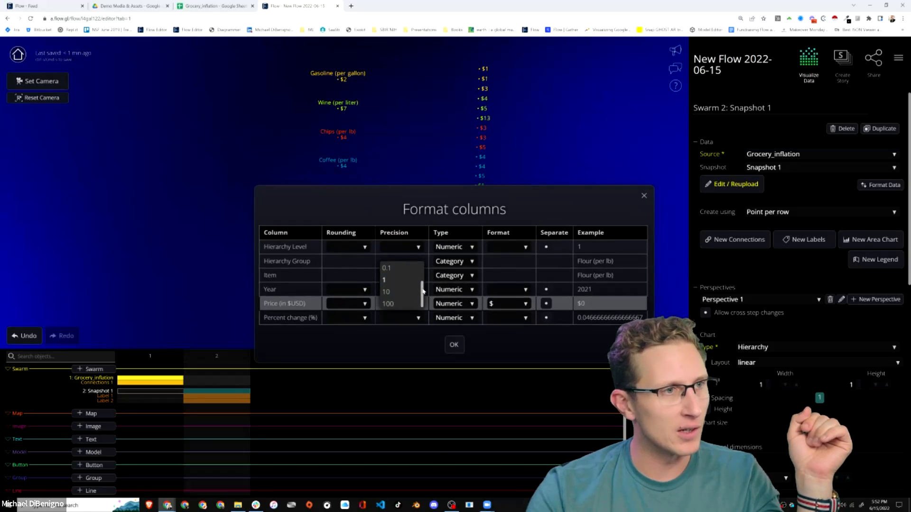
{"action": "left_click", "coordinate": [411, 292]}
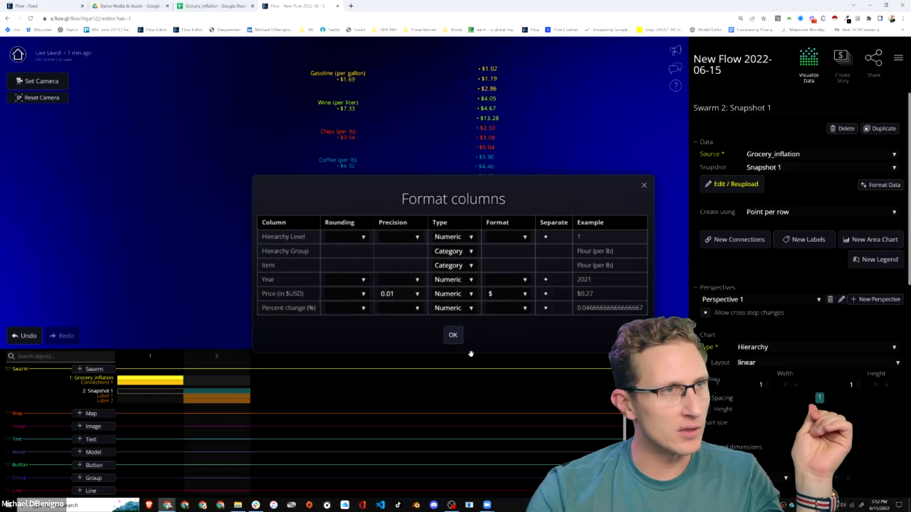
{"action": "left_click", "coordinate": [453, 336]}
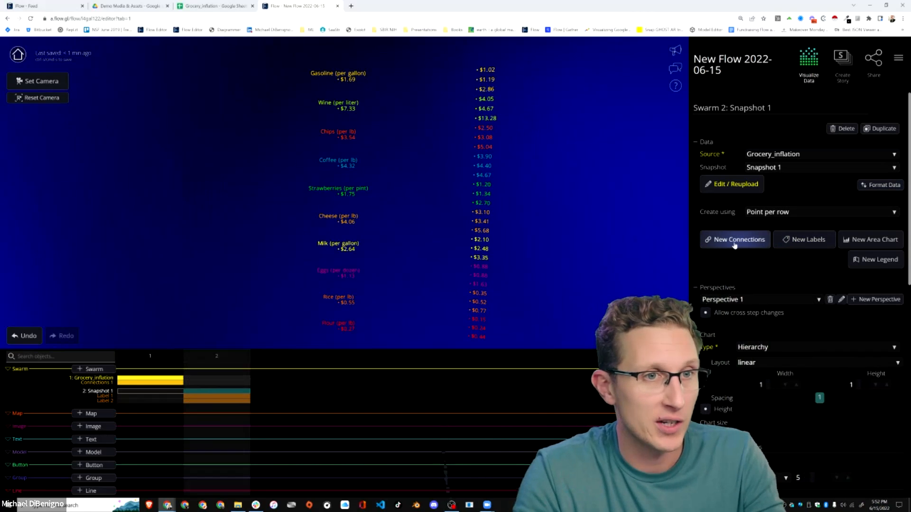
Add connections to the Snapshot 1 swarm that connect the dots based on hierarchy level.
{"action": "left_click", "coordinate": [726, 241]}
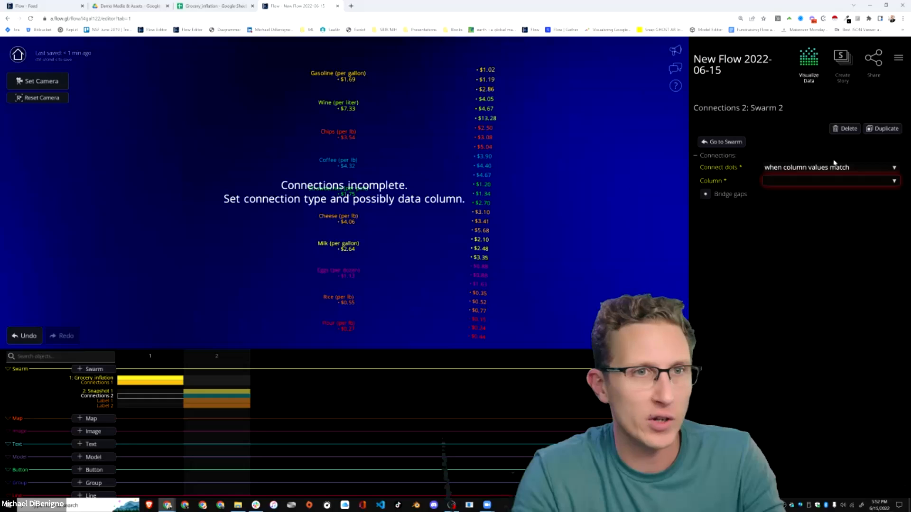
{"action": "left_click", "coordinate": [819, 182]}
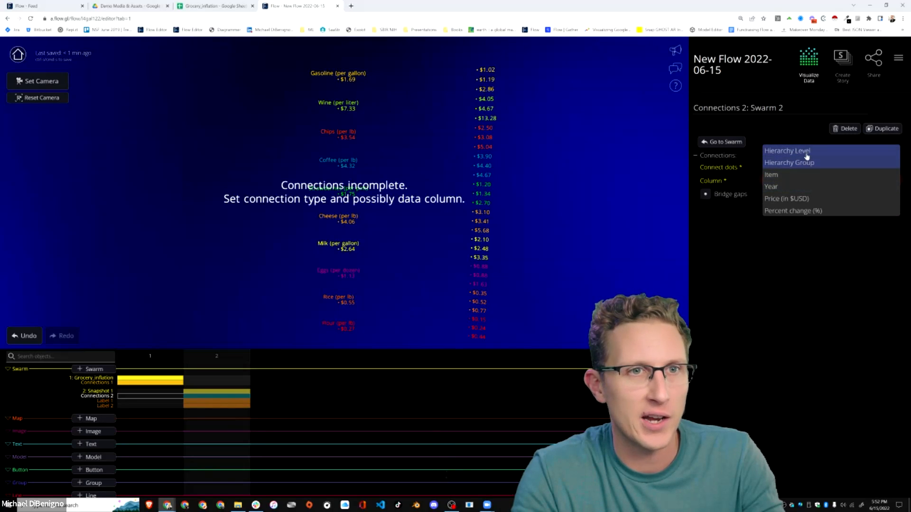
{"action": "left_click", "coordinate": [832, 256]}
{"action": "left_click", "coordinate": [816, 169]}
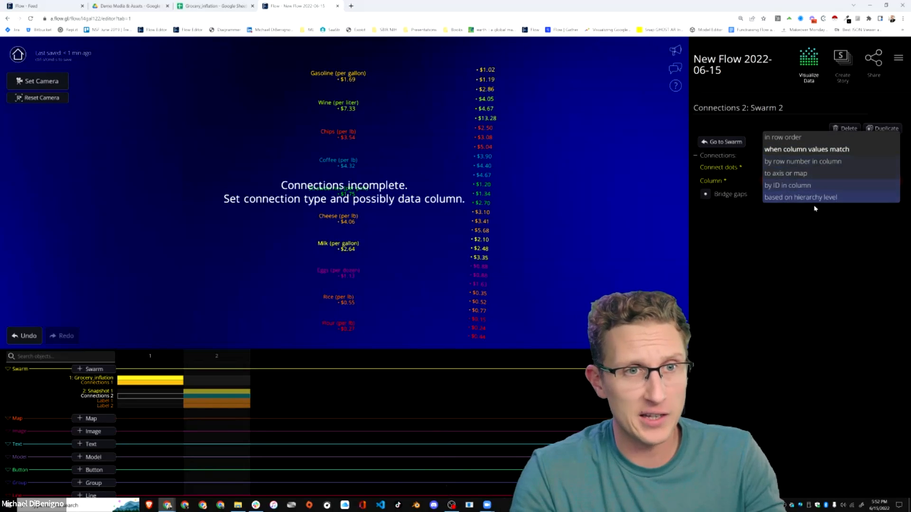
{"action": "left_click", "coordinate": [805, 197]}
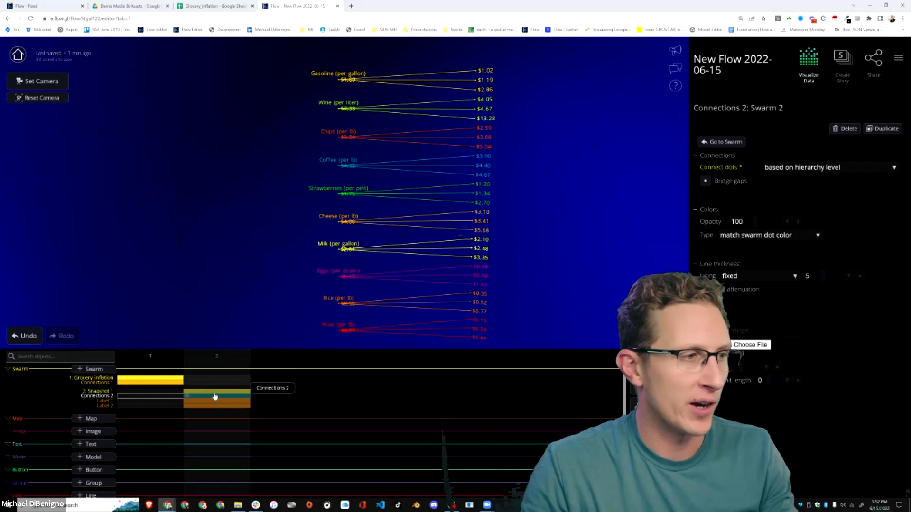
Enable height on the Snapshot 1 swarm's hierarchy chart and map it to Price (in $USD).
{"action": "left_click", "coordinate": [212, 394]}
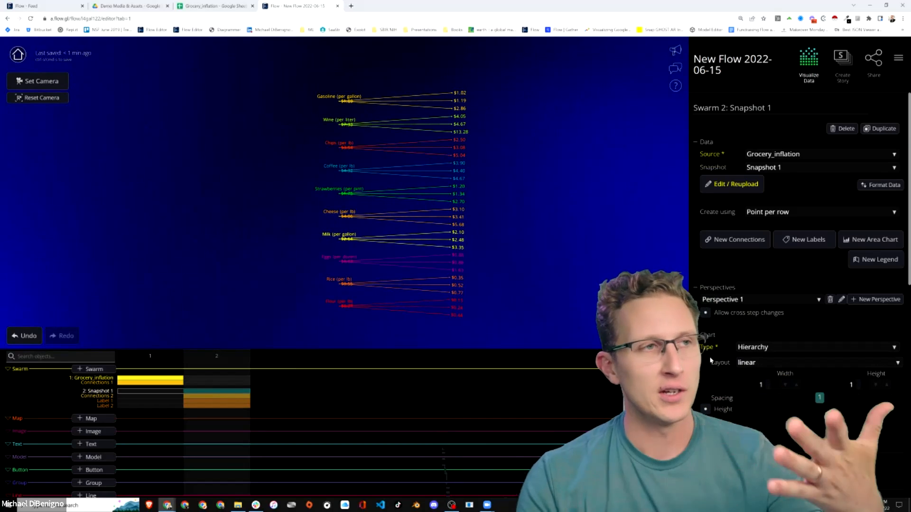
{"action": "scroll", "coordinate": [711, 360], "scroll_direction": "down", "scroll_amount": 3}
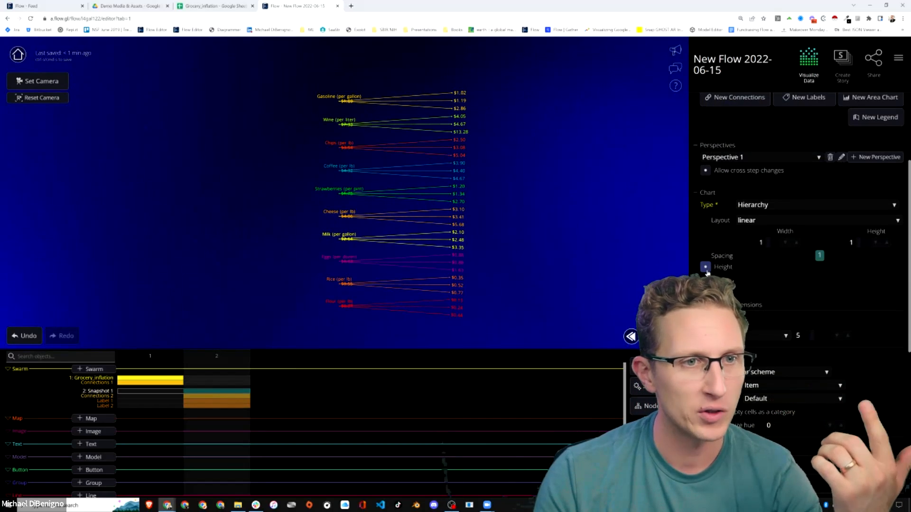
{"action": "left_click", "coordinate": [705, 269]}
{"action": "left_click", "coordinate": [775, 282]}
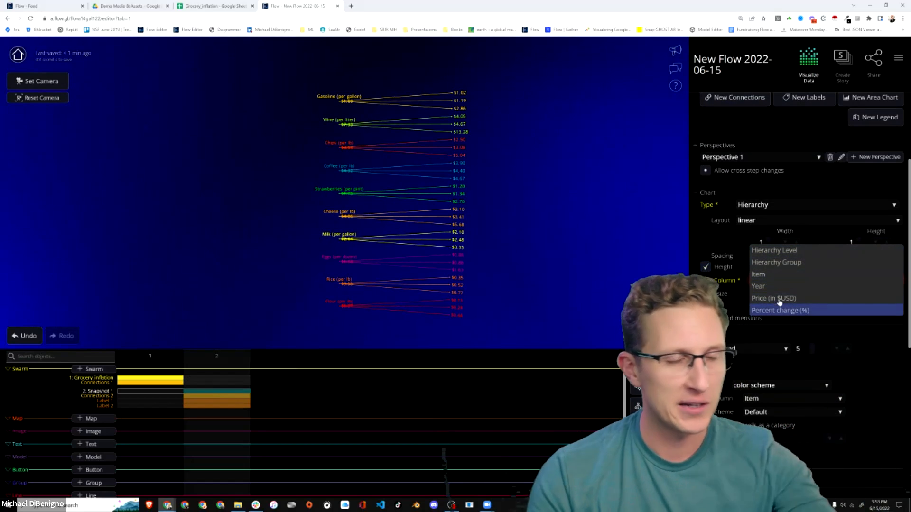
{"action": "left_click", "coordinate": [778, 298]}
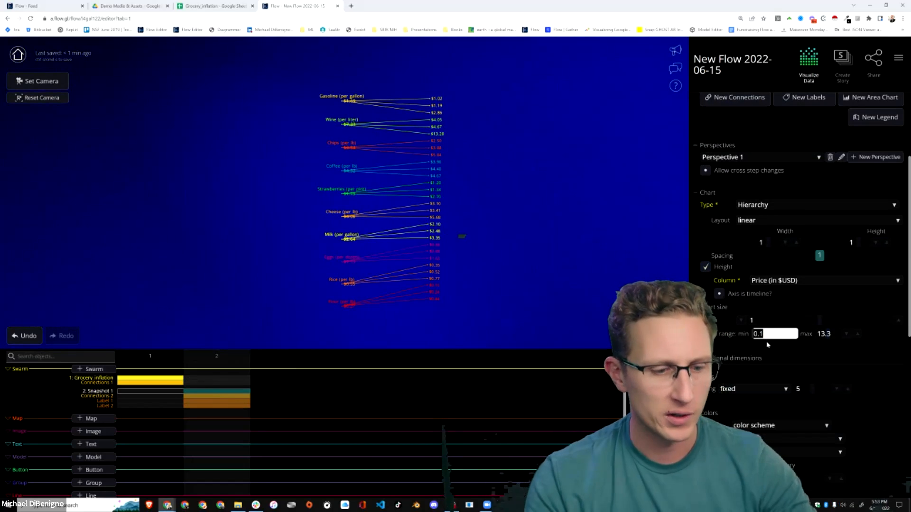
Set the height range of the Snapshot 1 hierarchy to min 0.0 and max 14.
{"action": "key", "text": "Tab"}
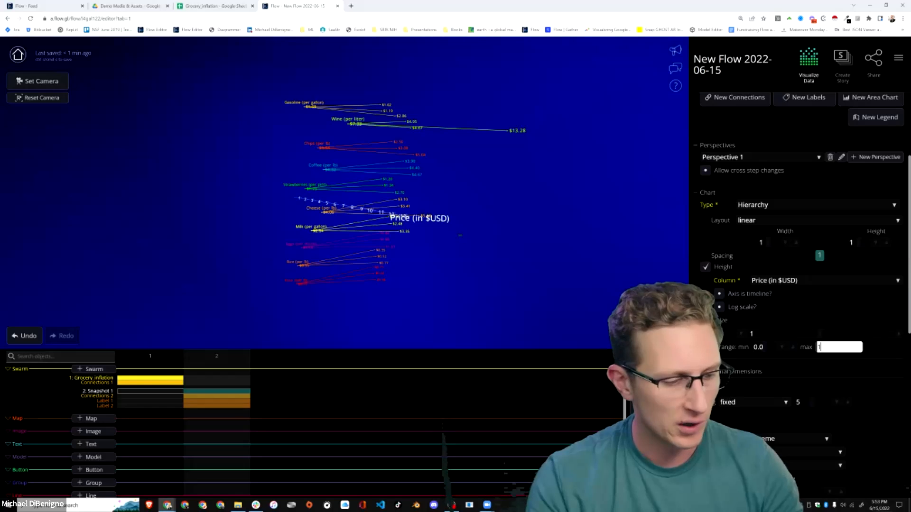
{"action": "key", "text": "Return"}
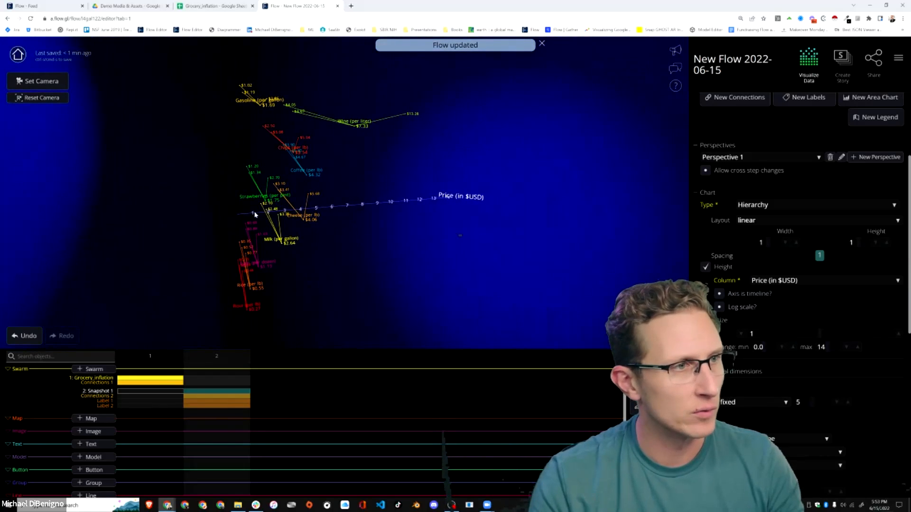
{"action": "left_click_drag", "start_coordinate": [461, 234], "coordinate": [384, 243]}
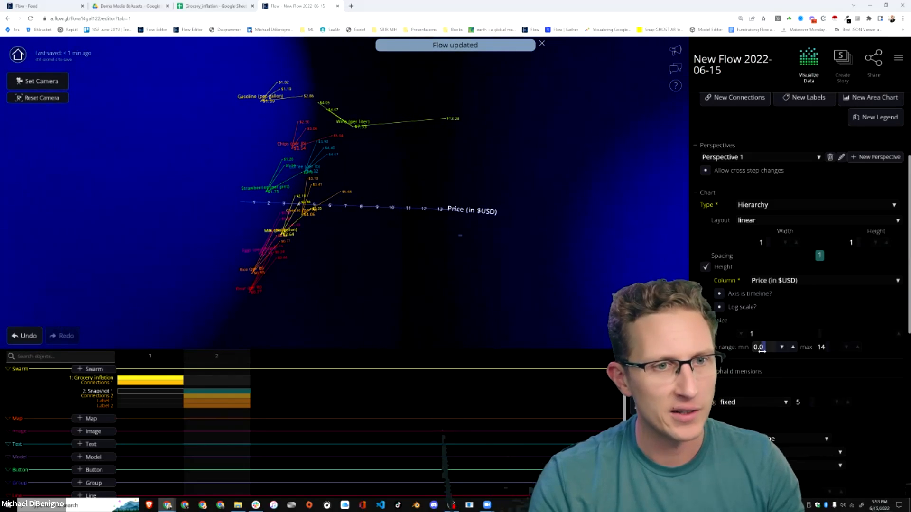
{"action": "left_click_drag", "start_coordinate": [523, 262], "coordinate": [387, 244]}
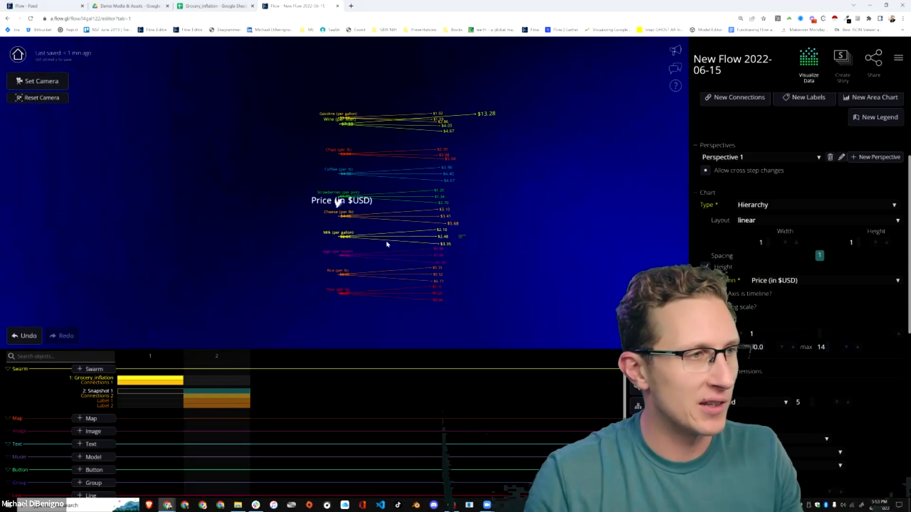
Rotate the Snapshot 1 swarm so its price axis stands vertical, and inspect the chart from several angles.
{"action": "scroll", "coordinate": [770, 383], "scroll_direction": "down", "scroll_amount": 8}
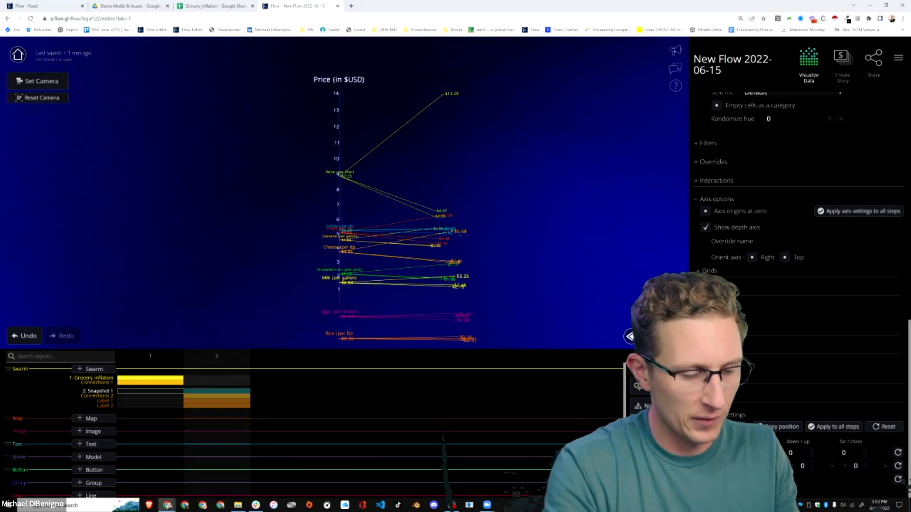
{"action": "left_click_drag", "start_coordinate": [483, 283], "coordinate": [437, 280]}
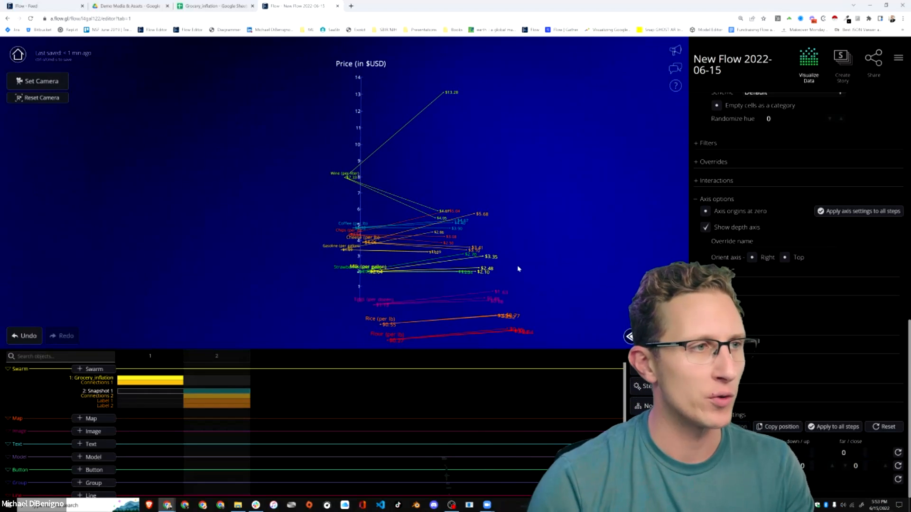
{"action": "left_click_drag", "start_coordinate": [520, 272], "coordinate": [454, 276]}
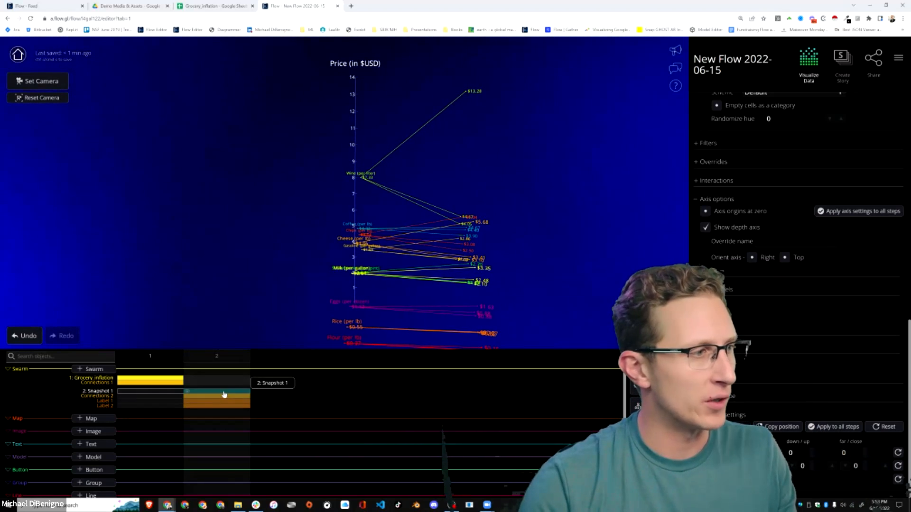
{"action": "left_click_drag", "start_coordinate": [525, 282], "coordinate": [557, 279]}
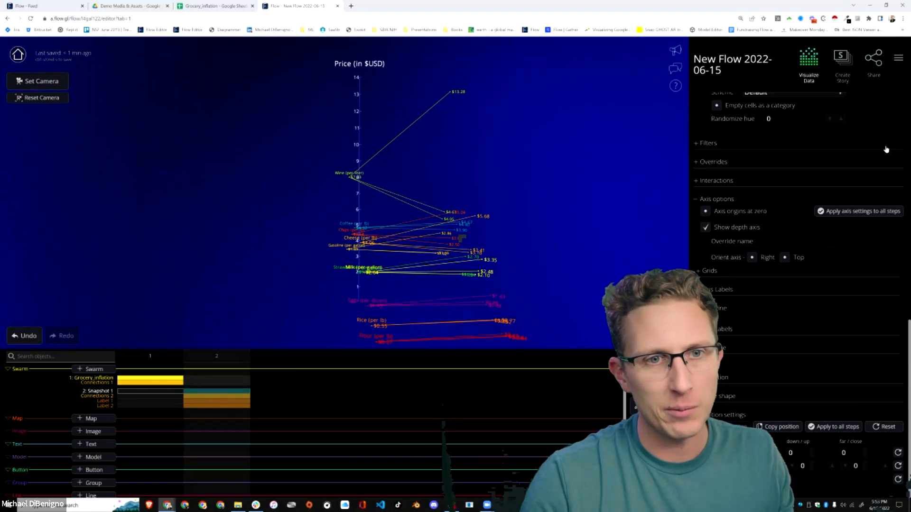
Duplicate the Snapshot 1 swarm, add a third step, and keep the duplicate out of step 2.
{"action": "scroll", "coordinate": [886, 149], "scroll_direction": "up", "scroll_amount": 10}
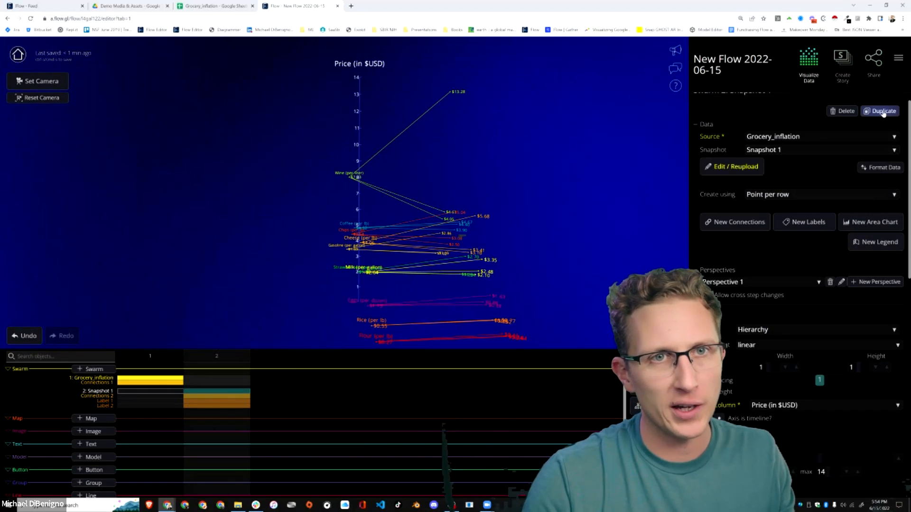
{"action": "left_click", "coordinate": [883, 112]}
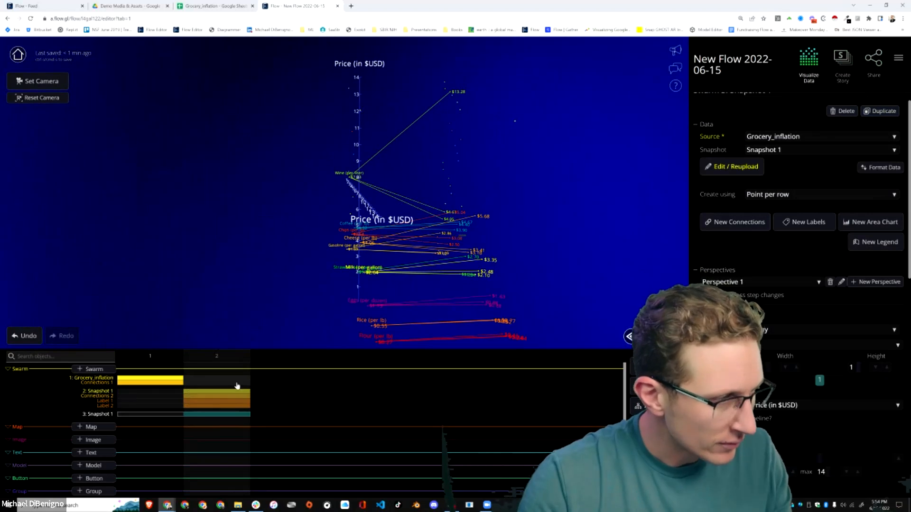
{"action": "left_click", "coordinate": [656, 367]}
{"action": "left_click", "coordinate": [498, 286]}
{"action": "left_click", "coordinate": [187, 415]}
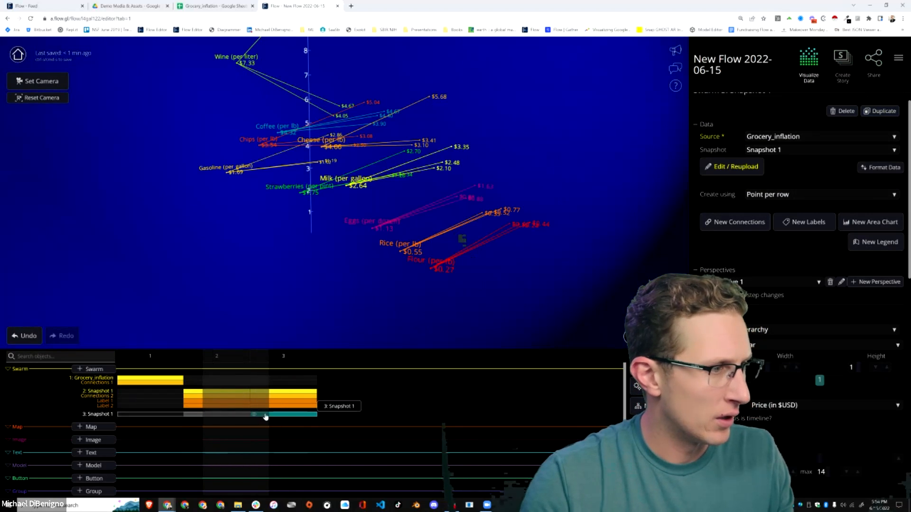
Remove the original Snapshot 1 swarm's connections and both label sets from step 3.
{"action": "left_click", "coordinate": [253, 396]}
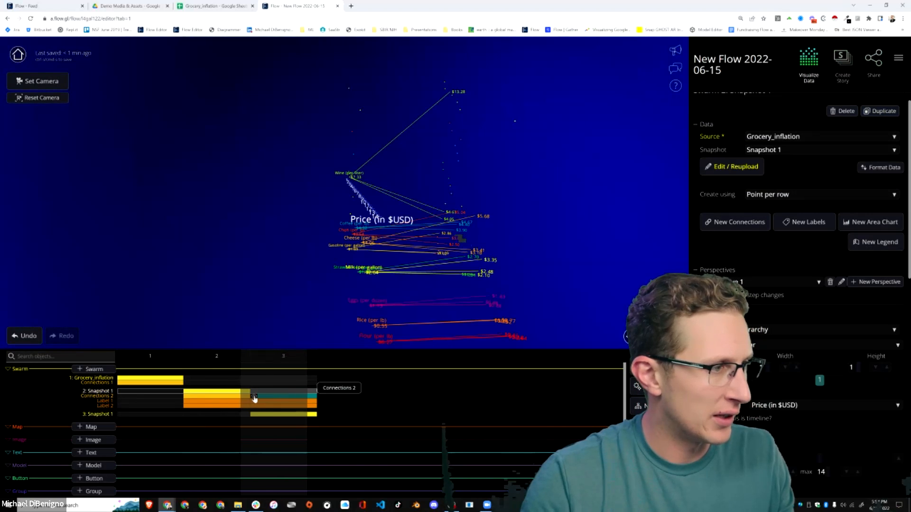
{"action": "left_click", "coordinate": [254, 401]}
{"action": "left_click", "coordinate": [255, 406]}
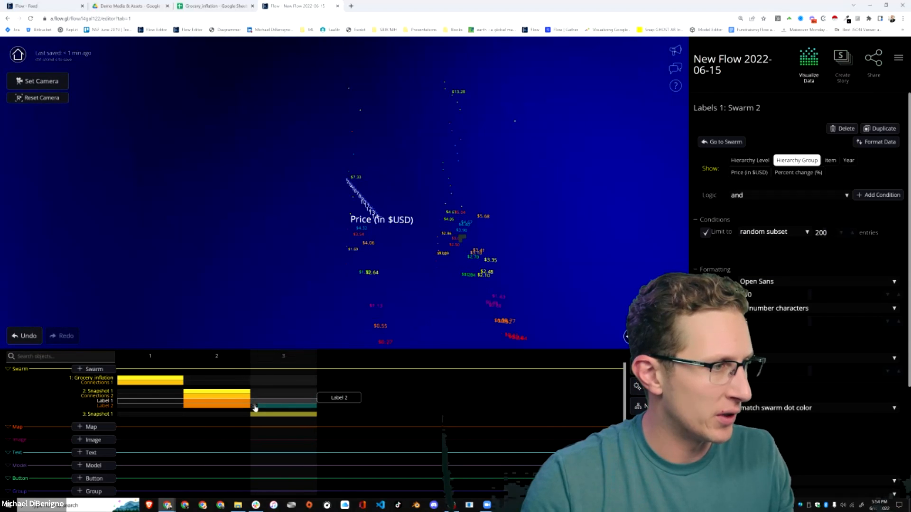
Create a new Grocery_inflation snapshot for the duplicated swarm, grouped by Item then Year with averaged price and percent change.
{"action": "left_click", "coordinate": [280, 416]}
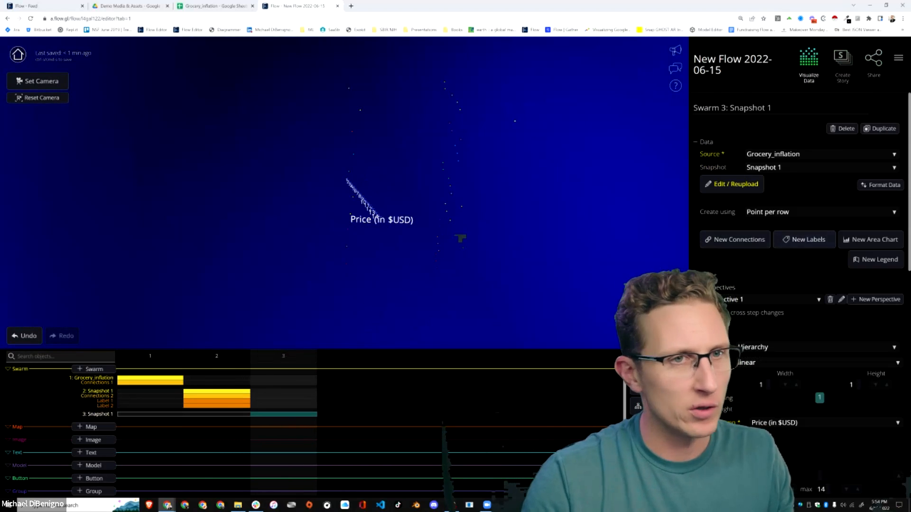
{"action": "left_click", "coordinate": [713, 188]}
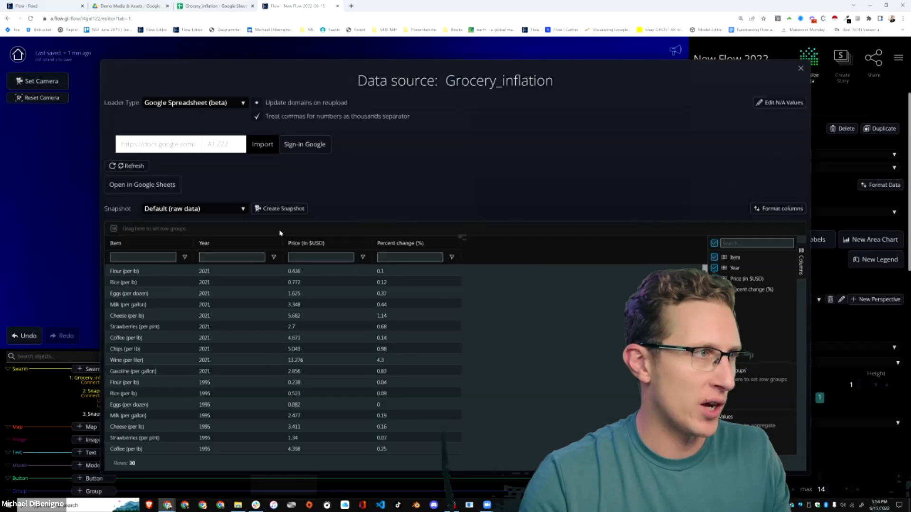
{"action": "left_click", "coordinate": [209, 212]}
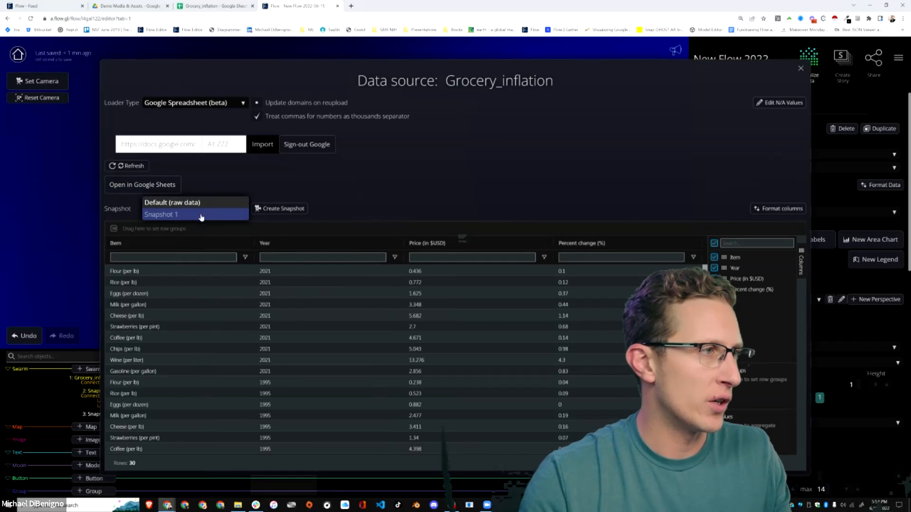
{"action": "left_click", "coordinate": [191, 215]}
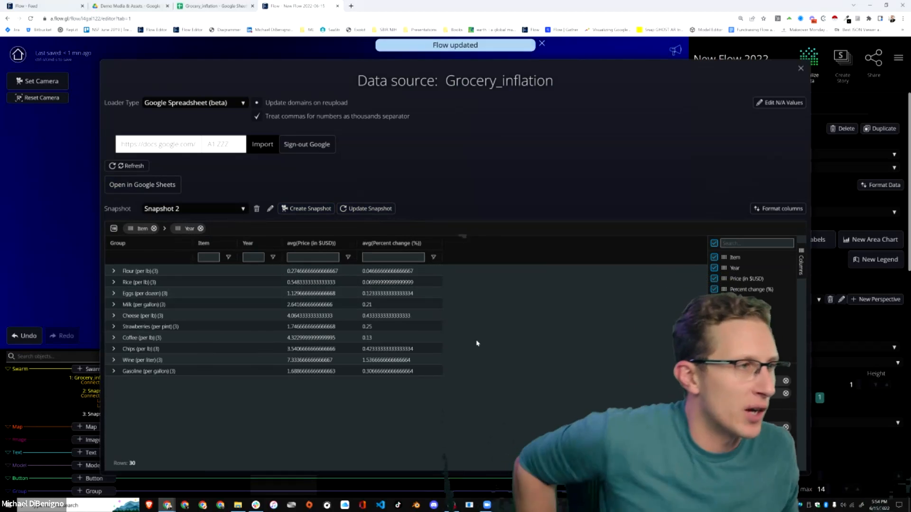
{"action": "left_click", "coordinate": [114, 272]}
{"action": "left_click", "coordinate": [126, 282]}
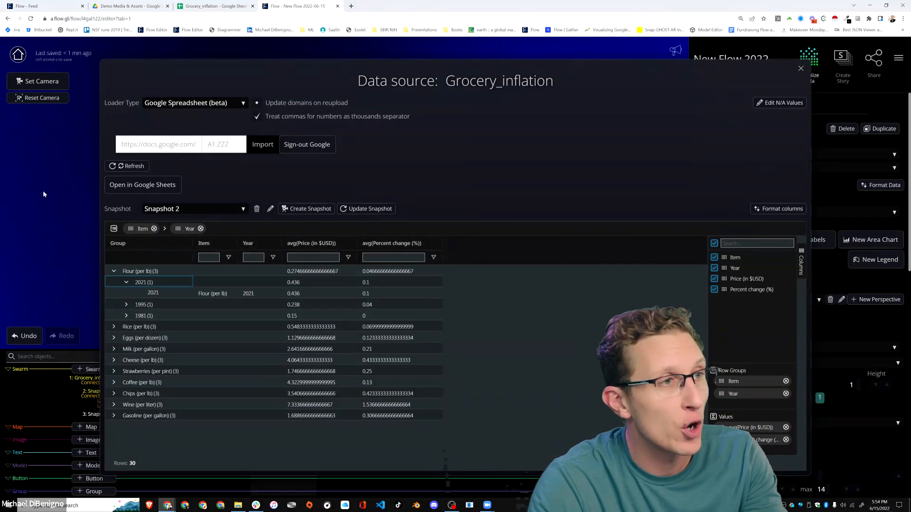
{"action": "left_click", "coordinate": [800, 69]}
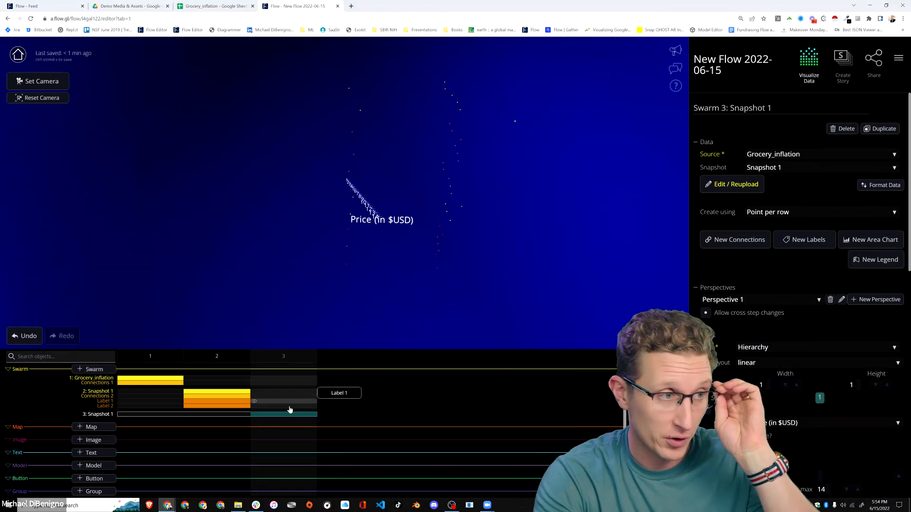
Switch the duplicated swarm to Snapshot 2 and, after trying the Random chart type, set it to a Hierarchy with linear layout.
{"action": "left_click", "coordinate": [776, 168]}
{"action": "left_click", "coordinate": [782, 180]}
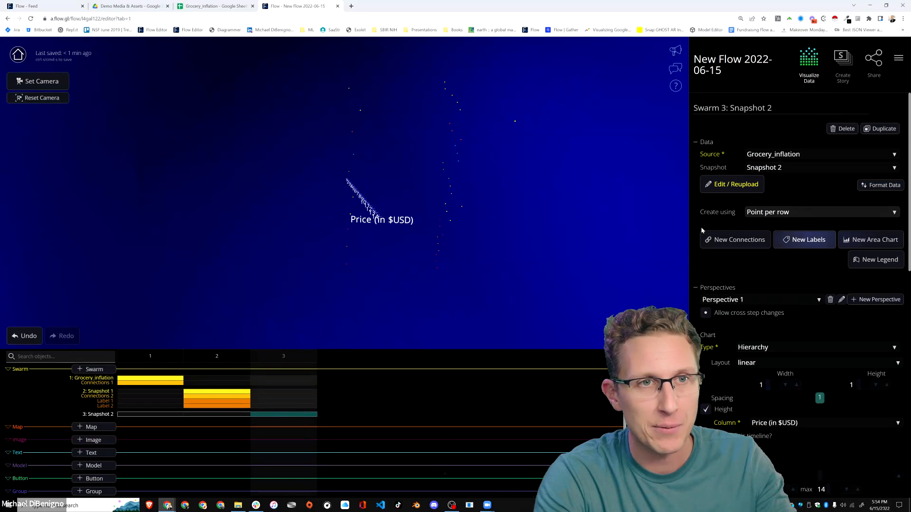
{"action": "left_click", "coordinate": [772, 348]}
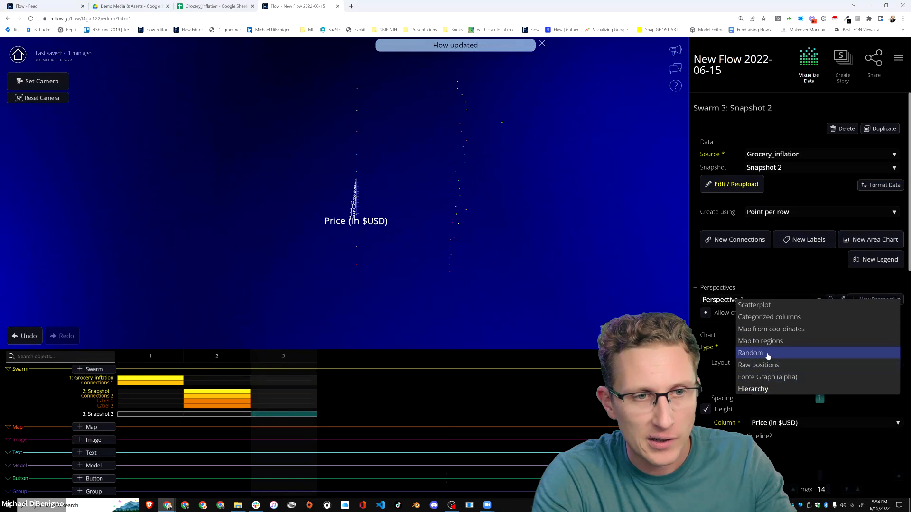
{"action": "left_click", "coordinate": [768, 354]}
{"action": "left_click", "coordinate": [772, 351]}
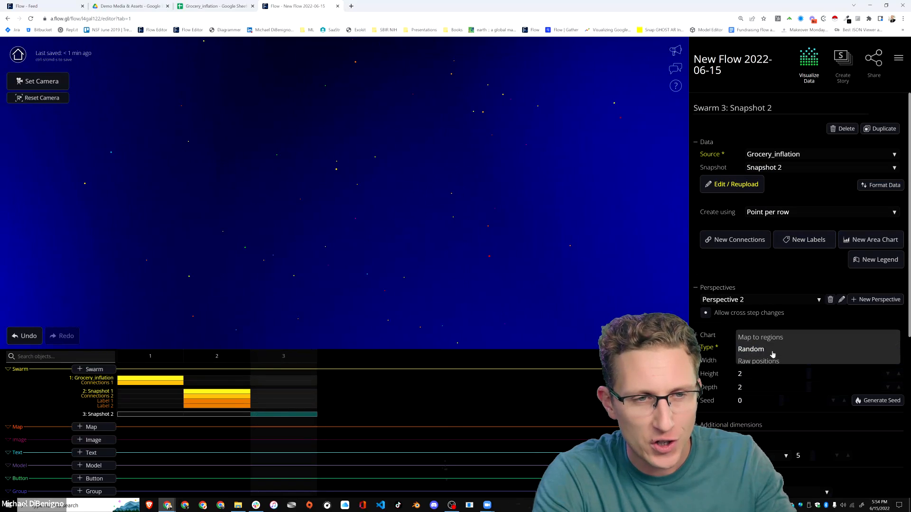
{"action": "left_click", "coordinate": [815, 389]}
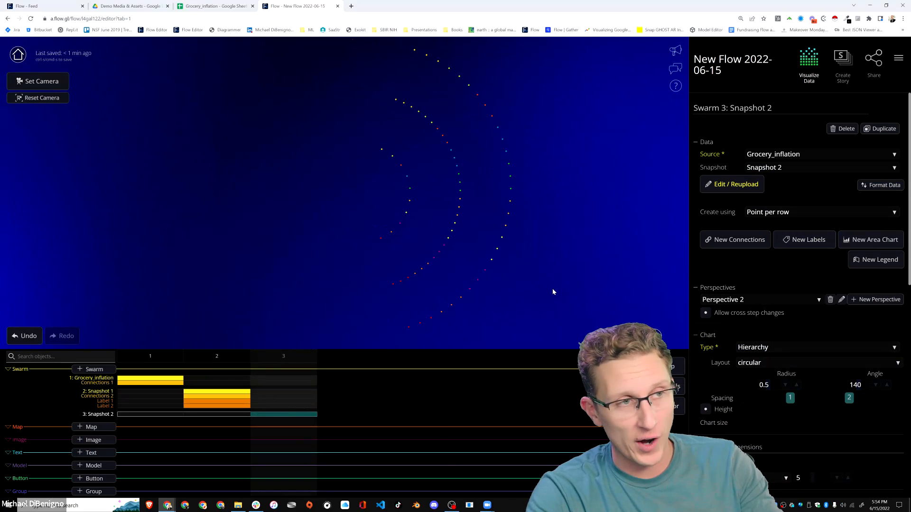
{"action": "left_click", "coordinate": [765, 363]}
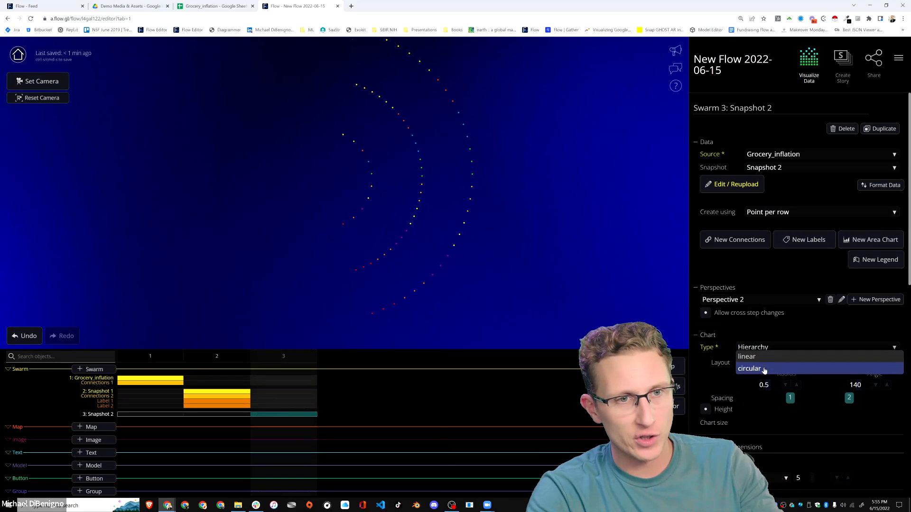
{"action": "left_click", "coordinate": [752, 357]}
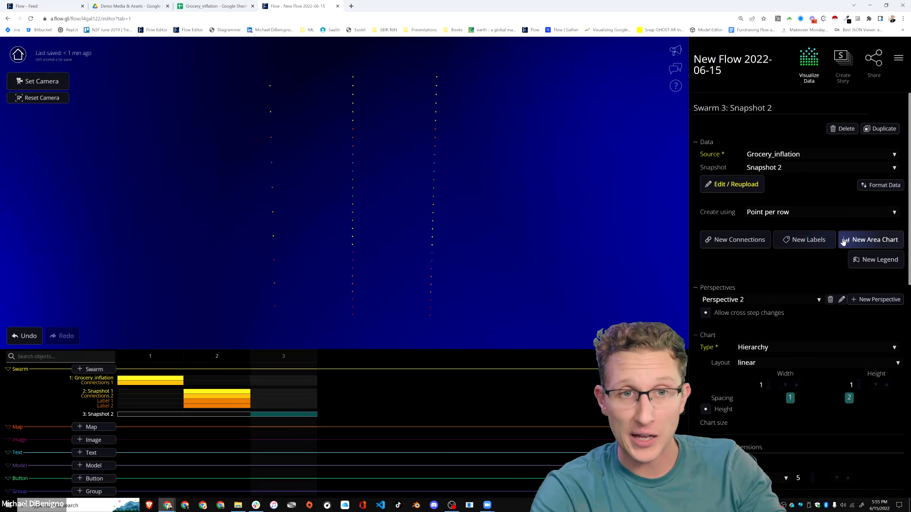
Add labels to the Snapshot 2 swarm showing Hierarchy Group, positioned left horizontally and center vertically.
{"action": "left_click", "coordinate": [814, 240]}
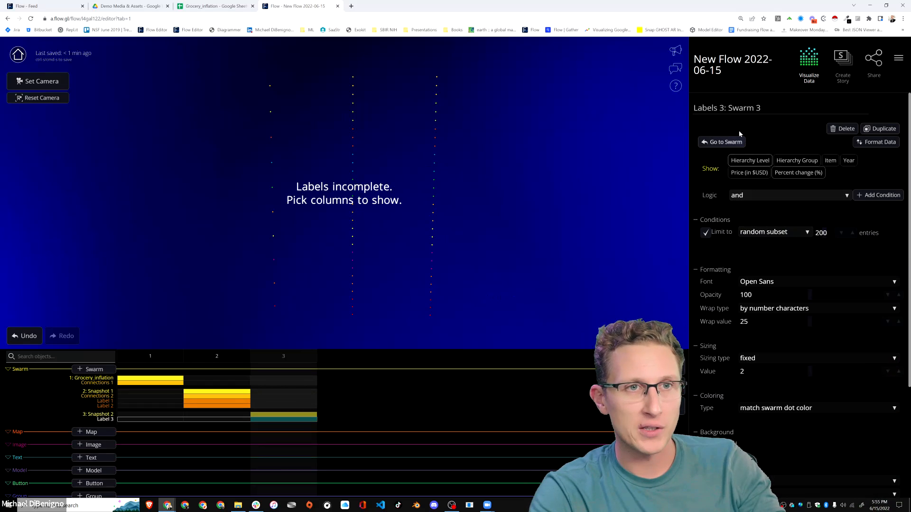
{"action": "left_click", "coordinate": [792, 164]}
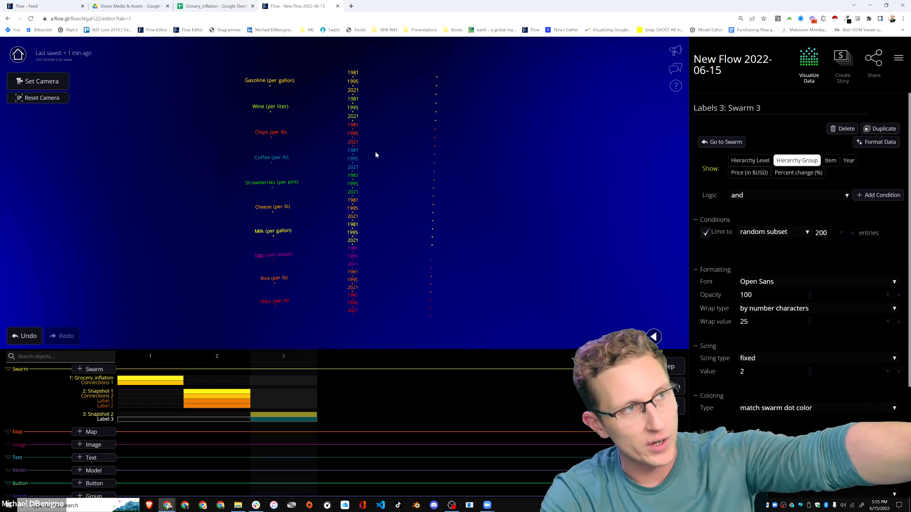
{"action": "scroll", "coordinate": [799, 332], "scroll_direction": "down", "scroll_amount": 3}
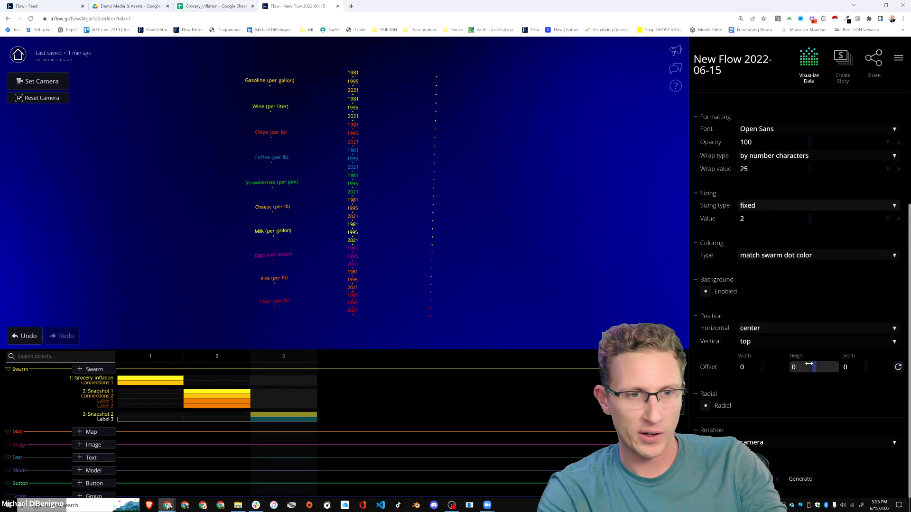
{"action": "left_click", "coordinate": [760, 330]}
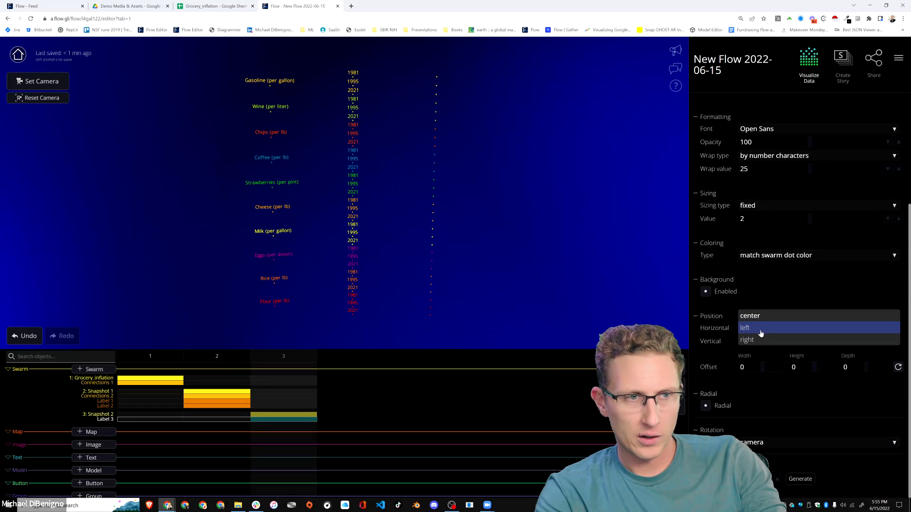
{"action": "left_click", "coordinate": [760, 334]}
{"action": "left_click", "coordinate": [762, 342]}
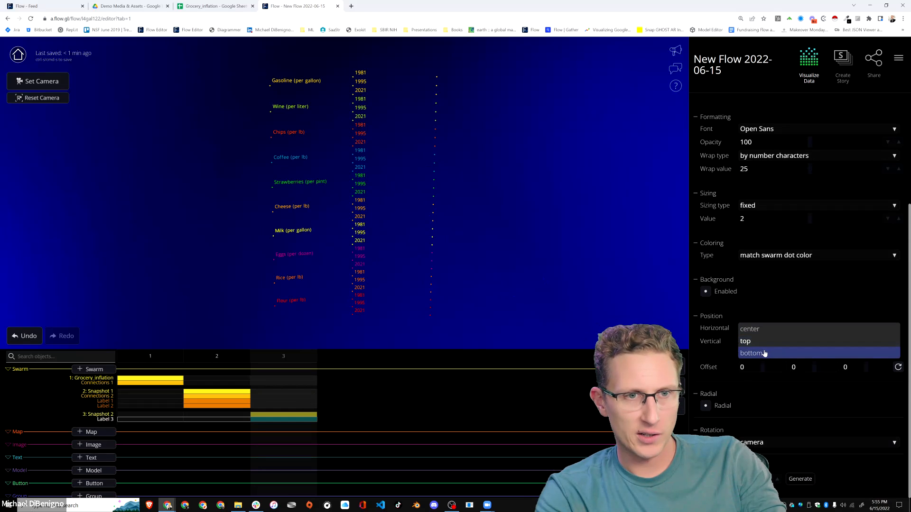
{"action": "left_click", "coordinate": [762, 328]}
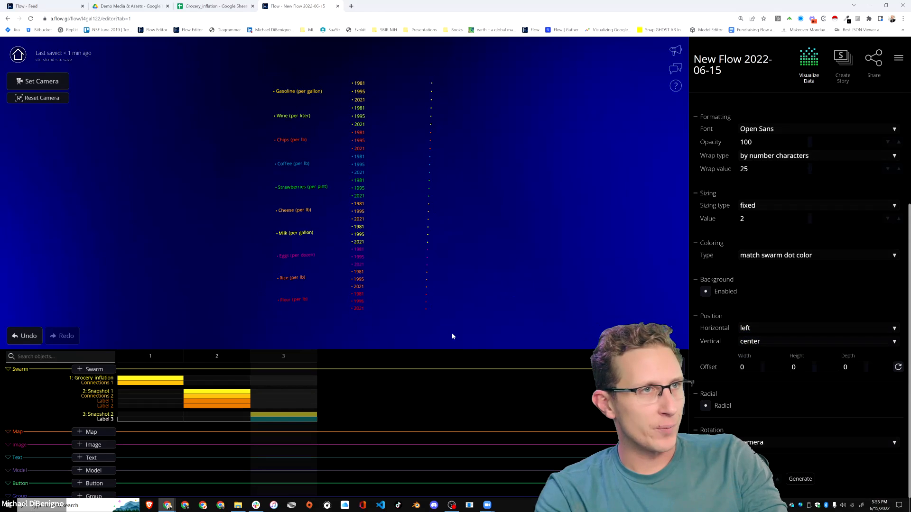
Add a second label set to the Snapshot 2 swarm showing Price (in $USD).
{"action": "left_click", "coordinate": [288, 417]}
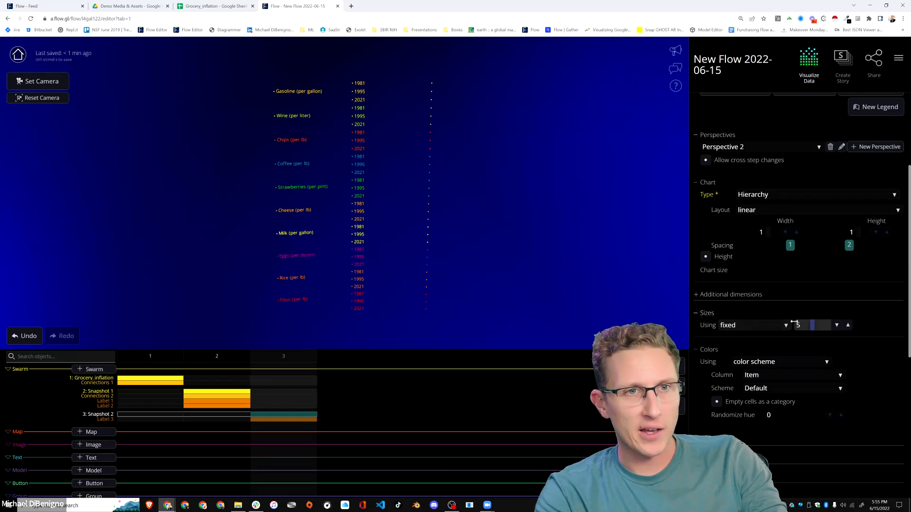
{"action": "scroll", "coordinate": [793, 322], "scroll_direction": "up", "scroll_amount": 3}
{"action": "left_click", "coordinate": [802, 244]}
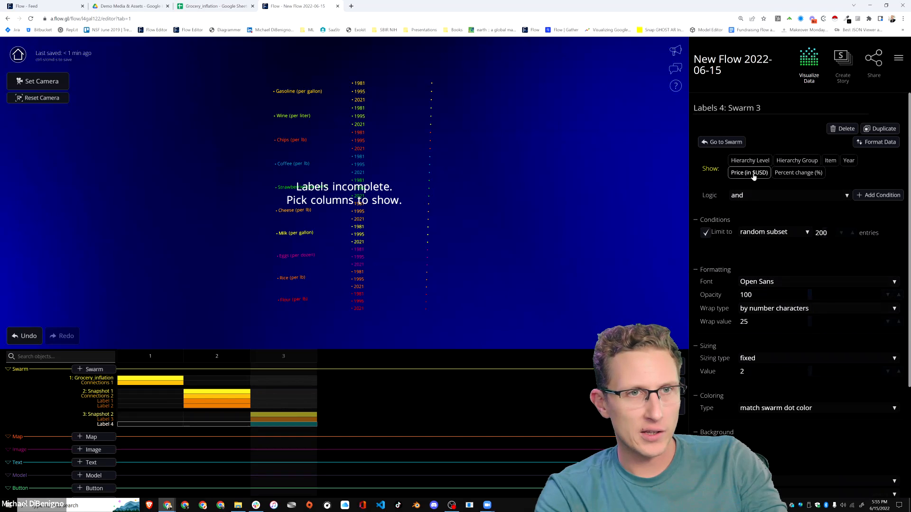
{"action": "left_click", "coordinate": [752, 173]}
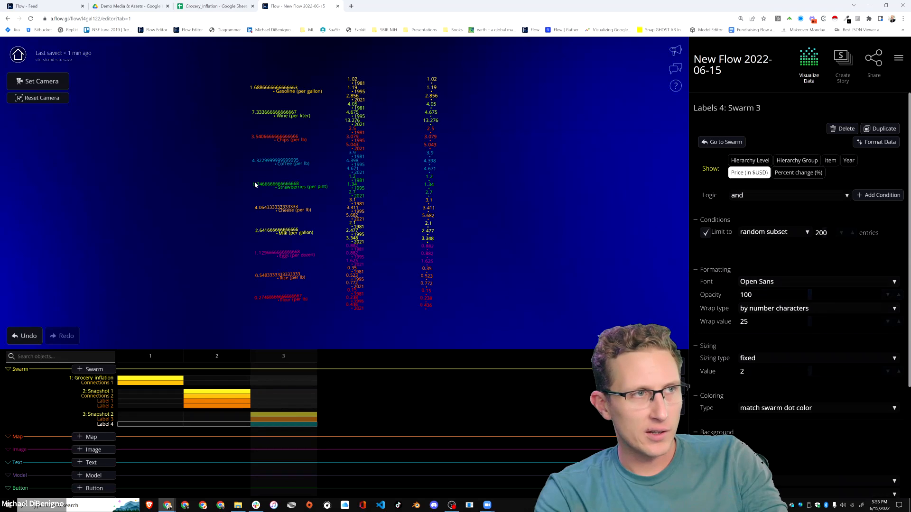
Format the Price (in $USD) label values with the $ format and 0.01 precision.
{"action": "left_click", "coordinate": [880, 143]}
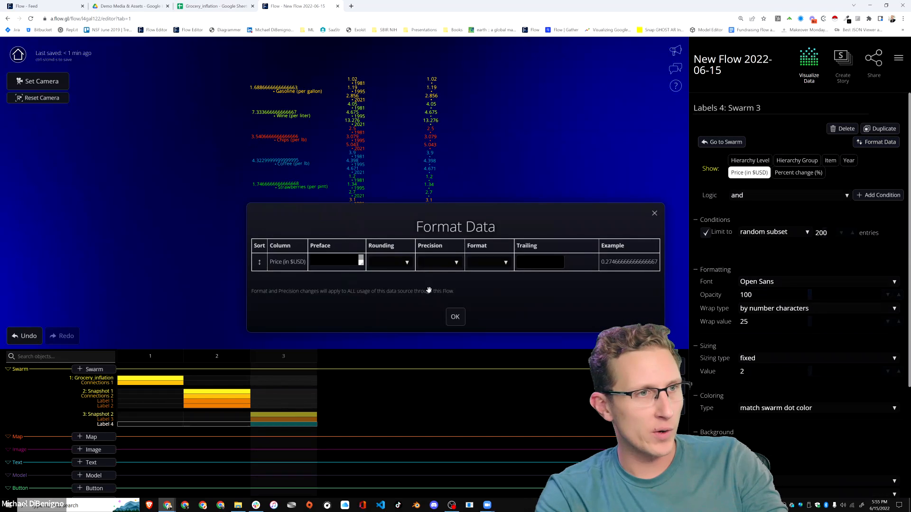
{"action": "left_click", "coordinate": [488, 266]}
{"action": "left_click", "coordinate": [487, 261]}
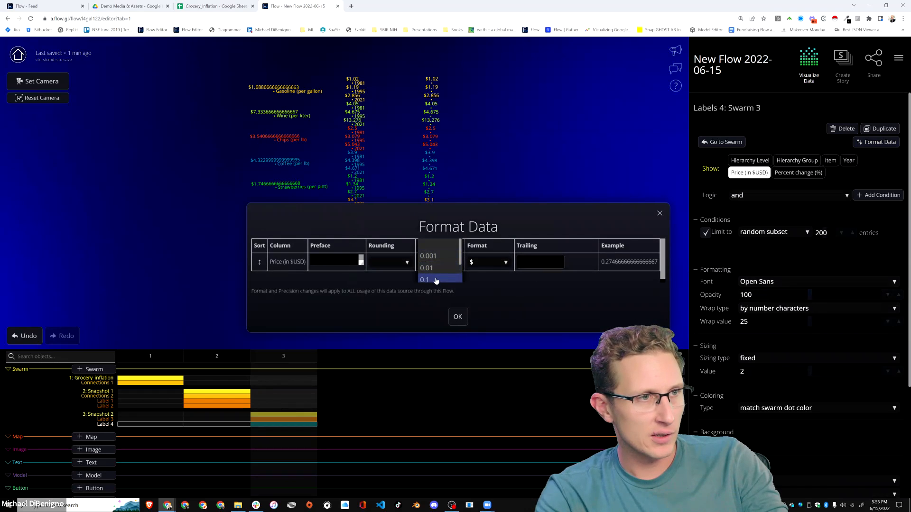
{"action": "left_click", "coordinate": [428, 254]}
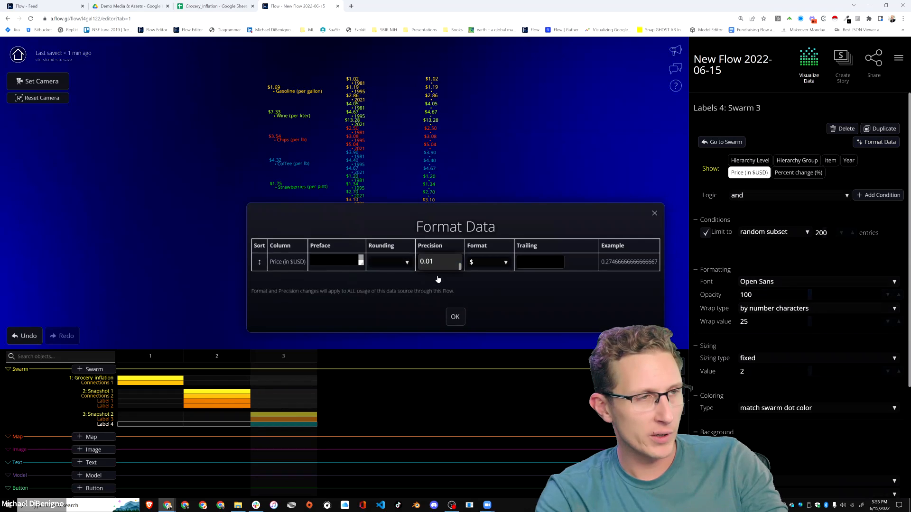
{"action": "left_click", "coordinate": [458, 319]}
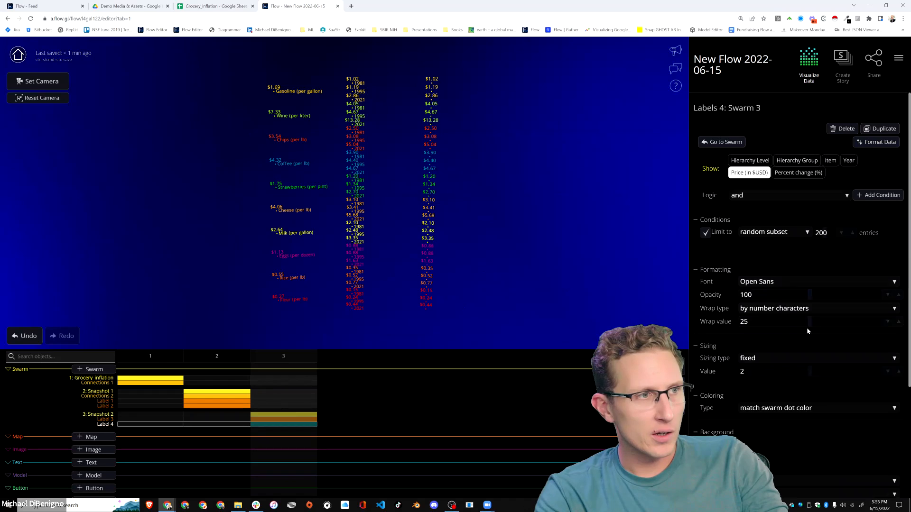
Try positioning the price labels right horizontally and center vertically.
{"action": "scroll", "coordinate": [806, 328], "scroll_direction": "down", "scroll_amount": 3}
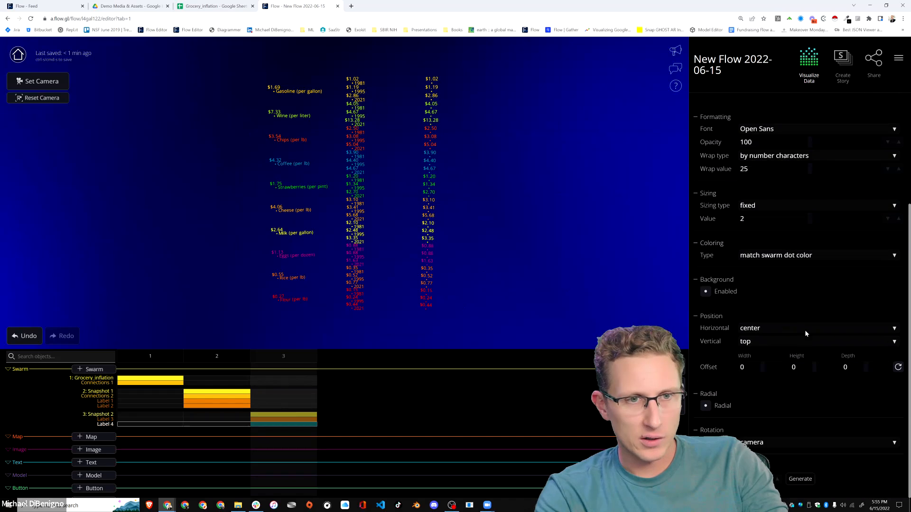
{"action": "left_click", "coordinate": [761, 333]}
{"action": "left_click", "coordinate": [759, 341]}
{"action": "left_click", "coordinate": [758, 341]}
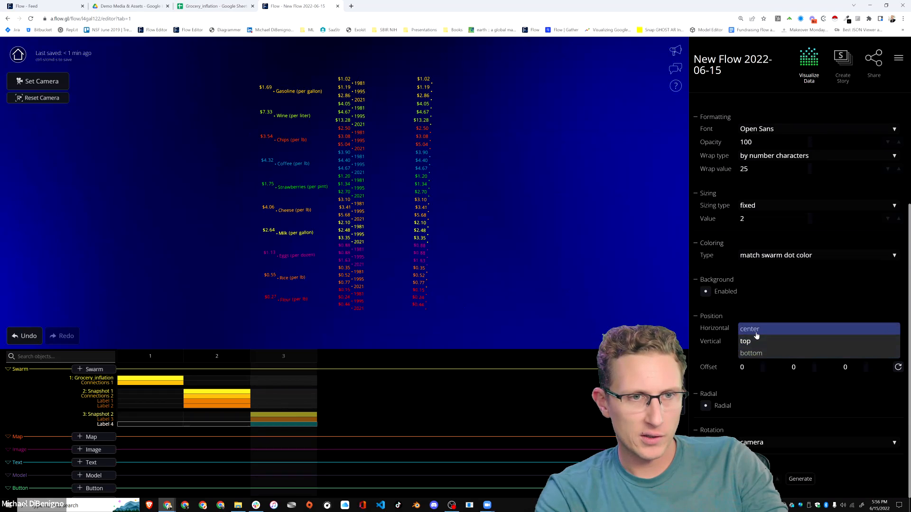
{"action": "left_click", "coordinate": [756, 334]}
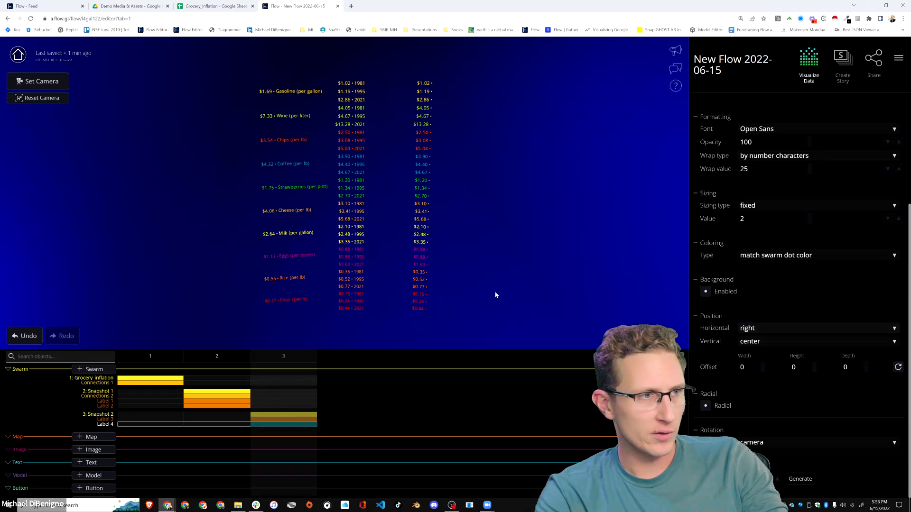
Return the price labels to center horizontal and top vertical positioning.
{"action": "left_click", "coordinate": [764, 330]}
{"action": "left_click", "coordinate": [759, 317]}
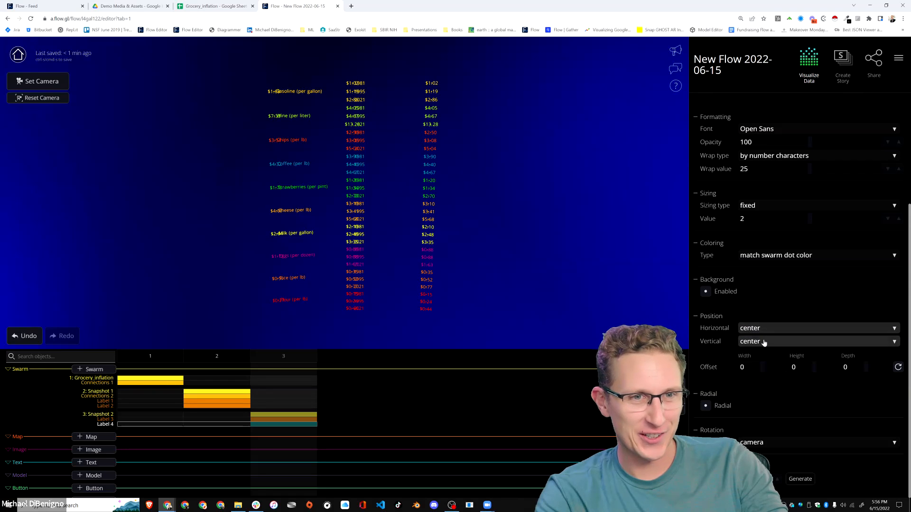
{"action": "left_click", "coordinate": [761, 341]}
{"action": "left_click", "coordinate": [762, 342]}
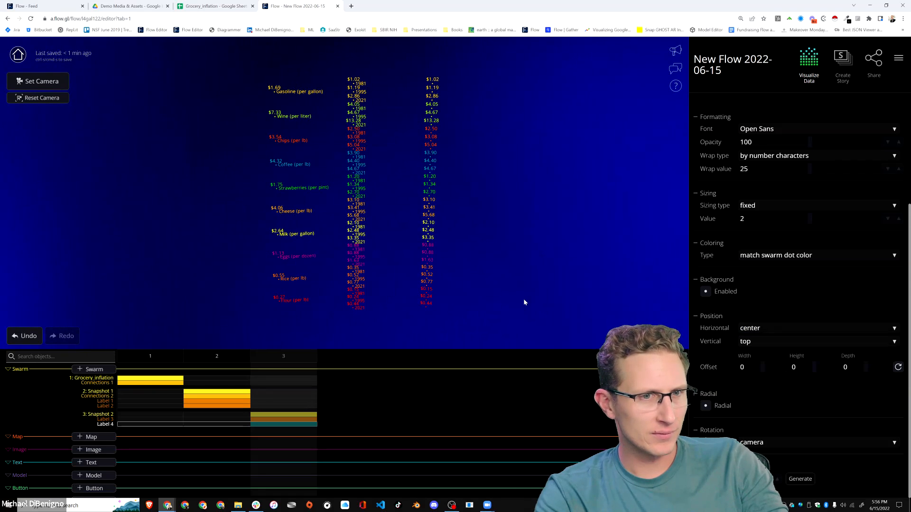
Position the price labels left horizontally and center vertically.
{"action": "left_click", "coordinate": [764, 329]}
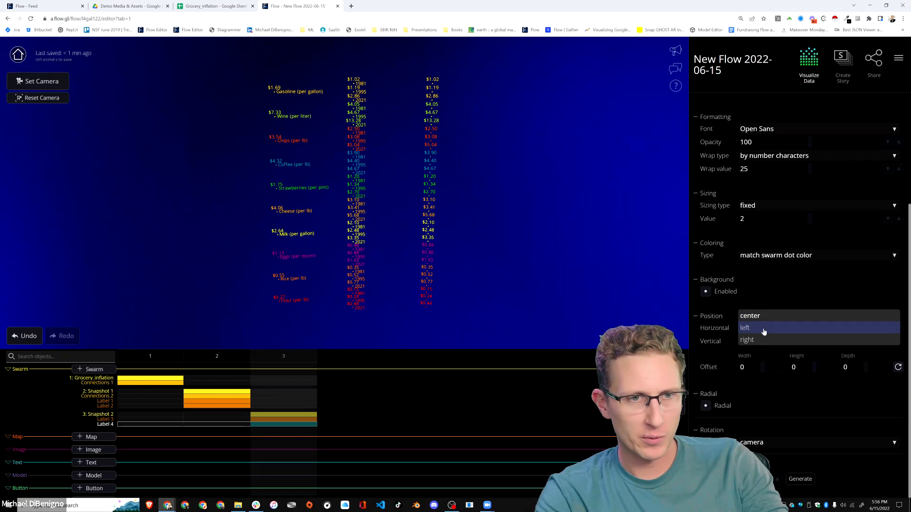
{"action": "left_click", "coordinate": [762, 329]}
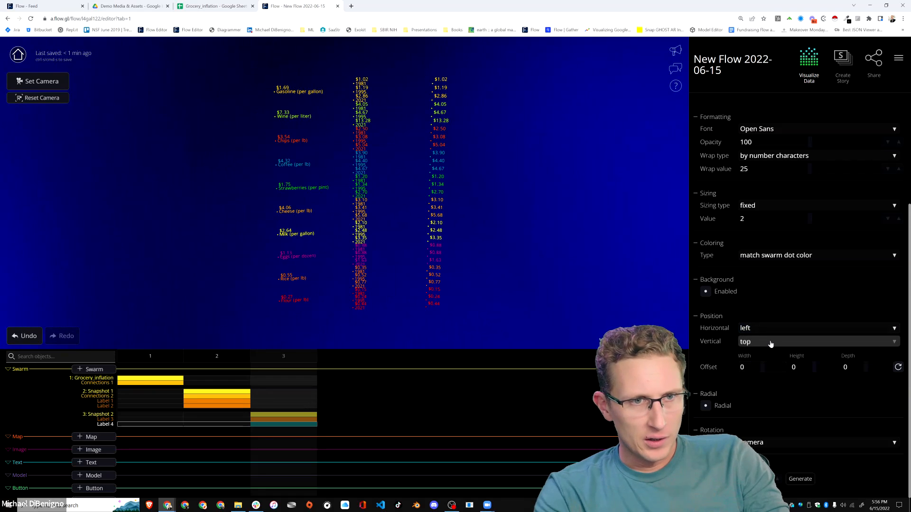
{"action": "left_click", "coordinate": [770, 342]}
{"action": "left_click", "coordinate": [767, 353]}
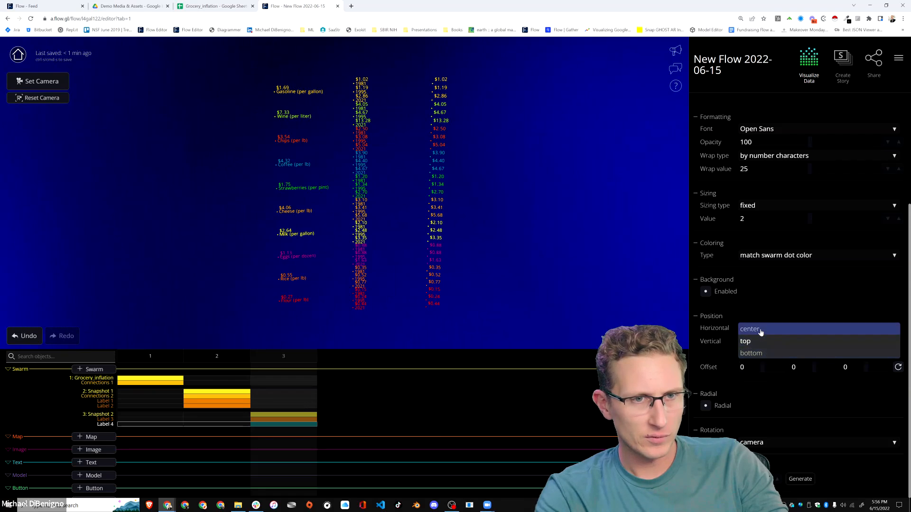
{"action": "left_click", "coordinate": [762, 329]}
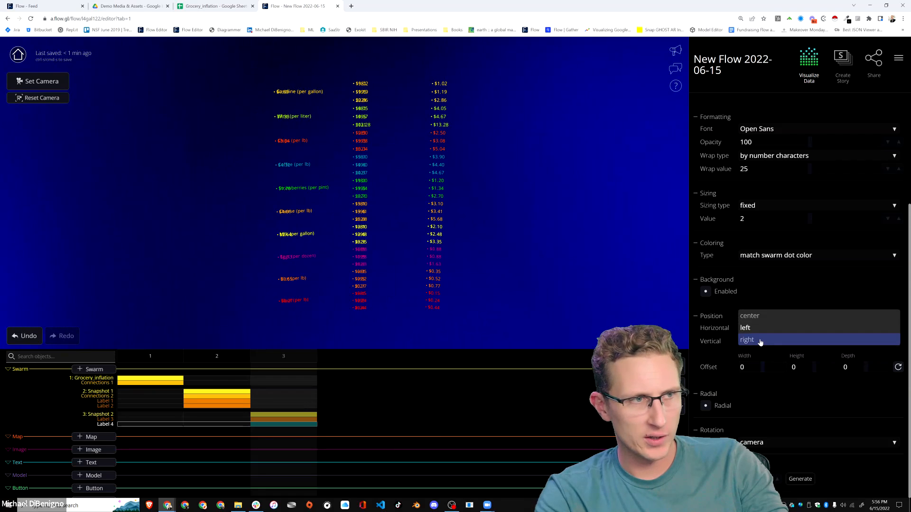
Try right horizontal positioning with a -0.042 width offset on the price labels, and restore the zero offset and left positioning.
{"action": "left_click", "coordinate": [760, 340]}
{"action": "left_click_drag", "start_coordinate": [752, 368], "coordinate": [749, 368]}
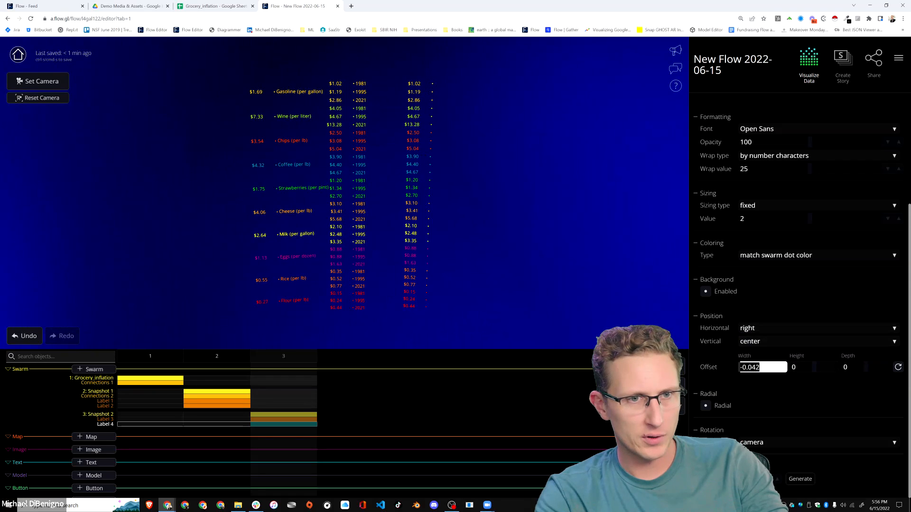
{"action": "left_click", "coordinate": [535, 269]}
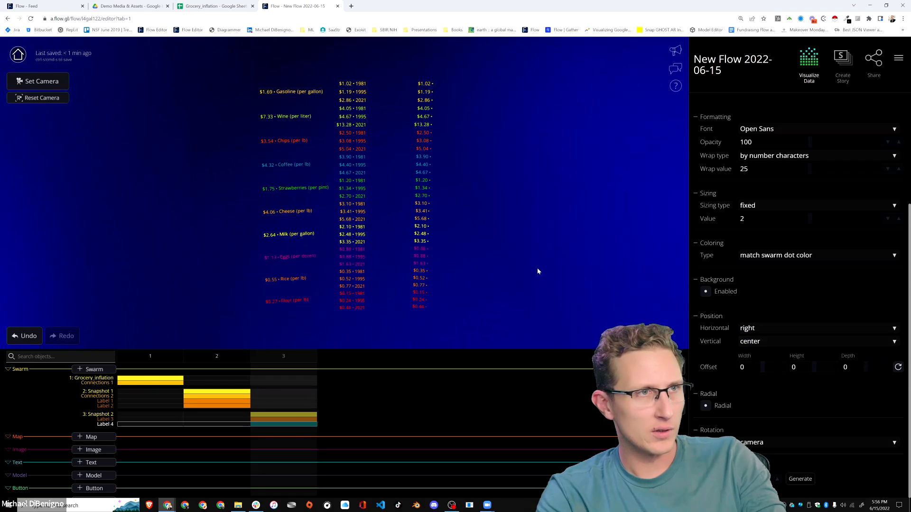
{"action": "left_click", "coordinate": [766, 331]}
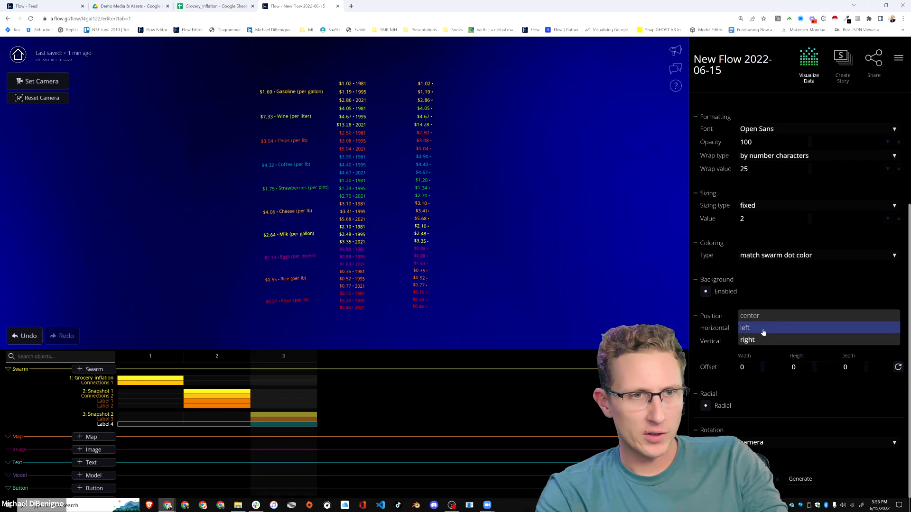
{"action": "left_click", "coordinate": [763, 328]}
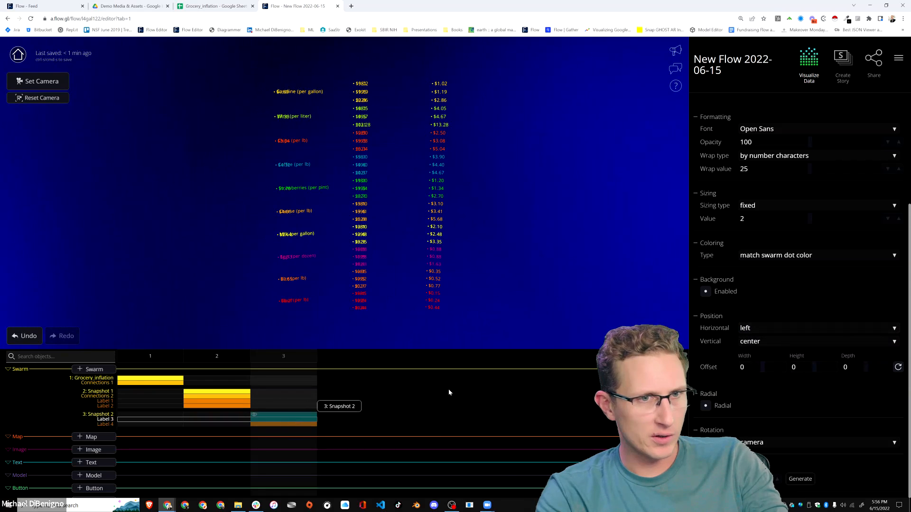
Position the Hierarchy Group labels of the Snapshot 2 swarm right horizontally with a width offset of -0.026.
{"action": "left_click", "coordinate": [746, 331]}
{"action": "left_click", "coordinate": [752, 337]}
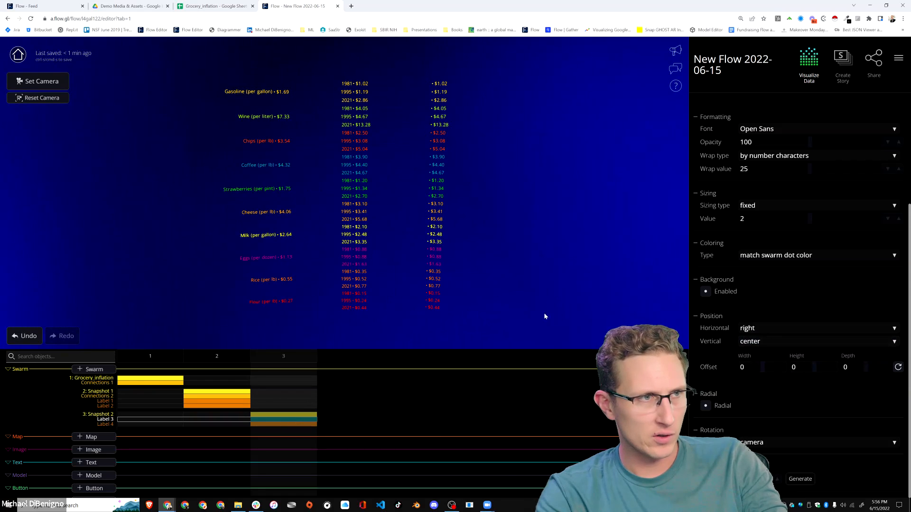
{"action": "left_click_drag", "start_coordinate": [757, 365], "coordinate": [751, 367]}
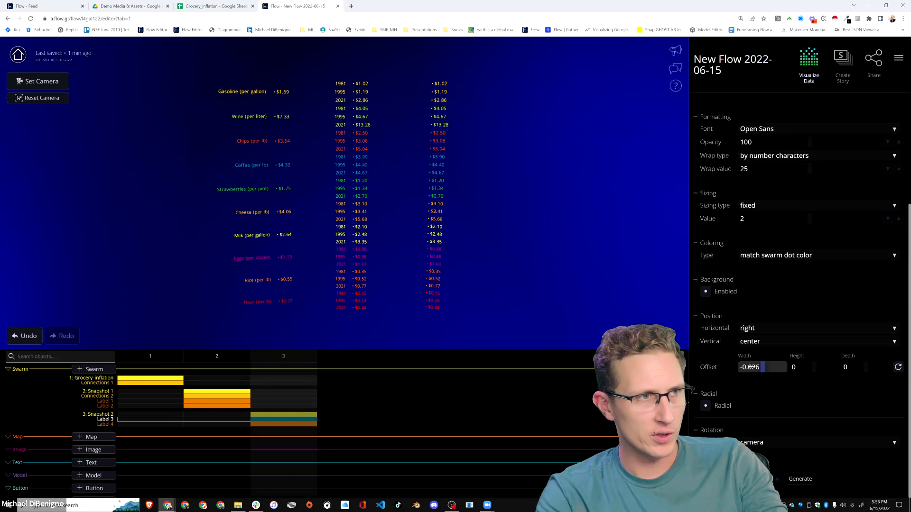
{"action": "left_click_drag", "start_coordinate": [509, 271], "coordinate": [542, 261]}
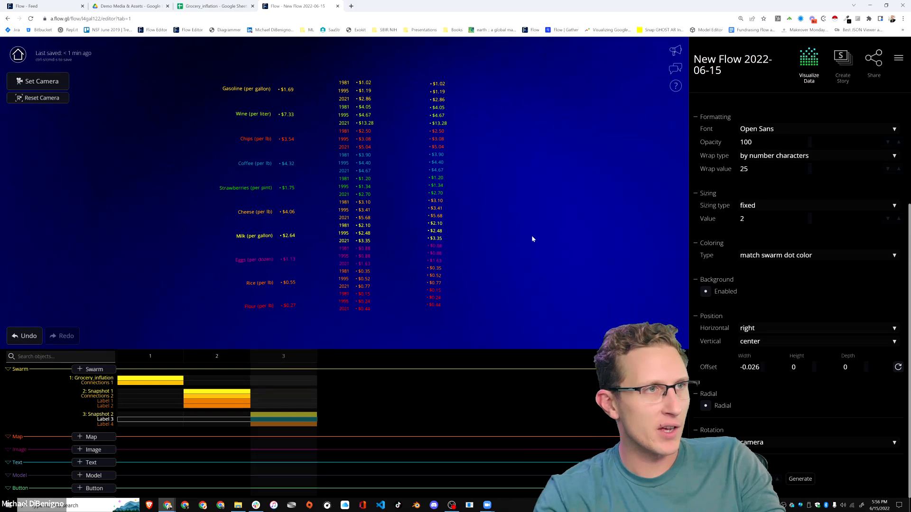
Map the height of the Snapshot 2 hierarchy to Price (in $USD) and set the depth range maximum to 14.
{"action": "left_click", "coordinate": [284, 414]}
{"action": "scroll", "coordinate": [804, 289], "scroll_direction": "up", "scroll_amount": 3}
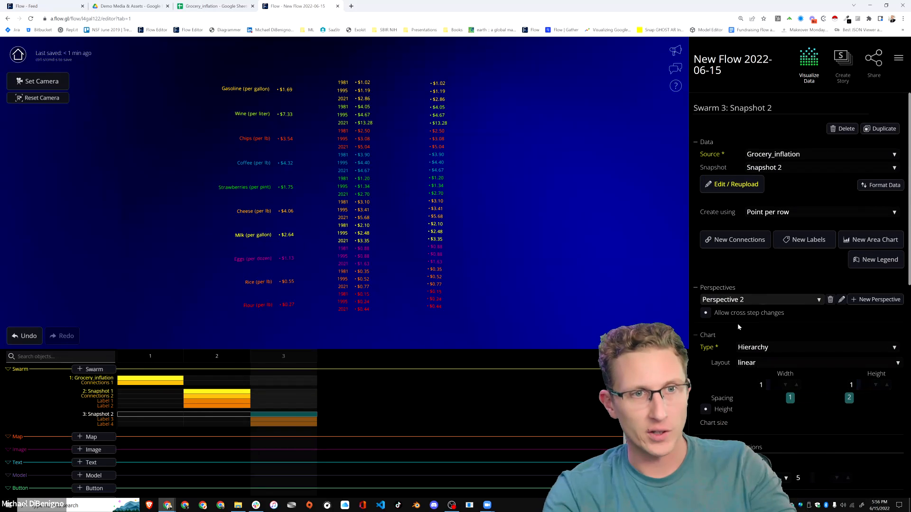
{"action": "left_click", "coordinate": [706, 409]}
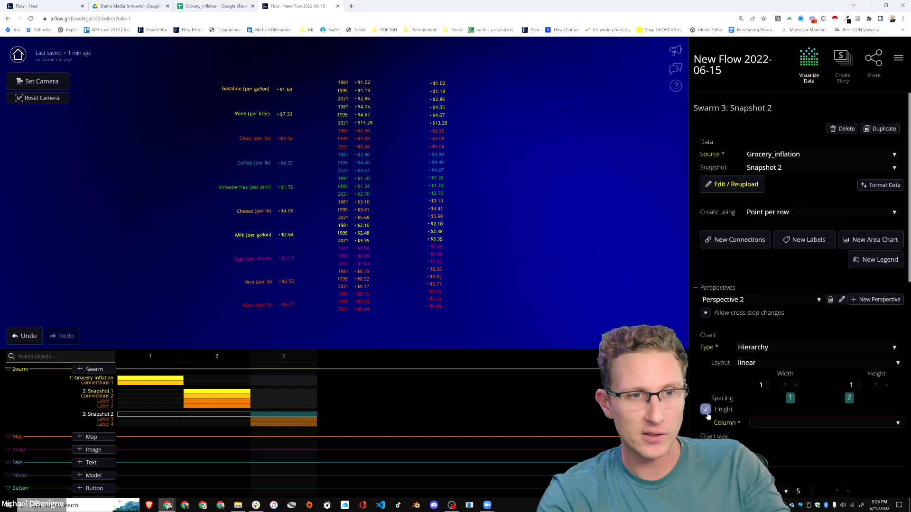
{"action": "left_click", "coordinate": [783, 424]}
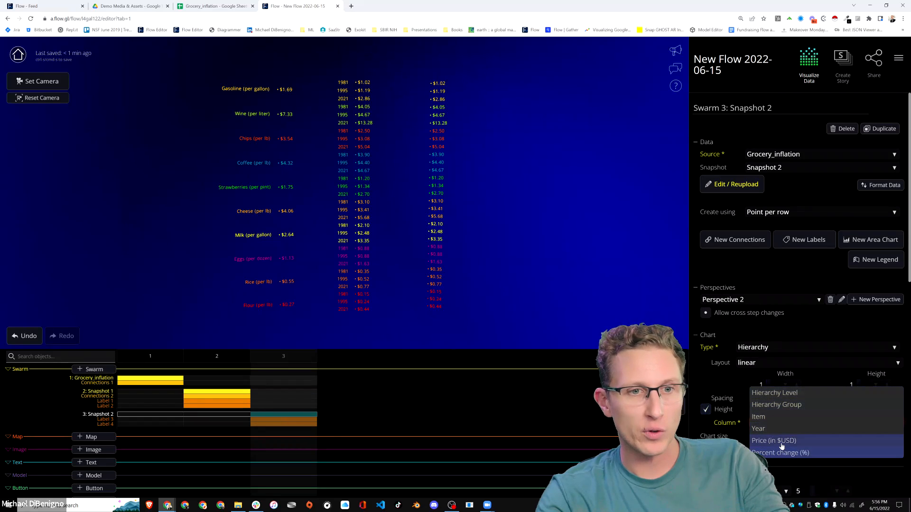
{"action": "left_click", "coordinate": [784, 442]}
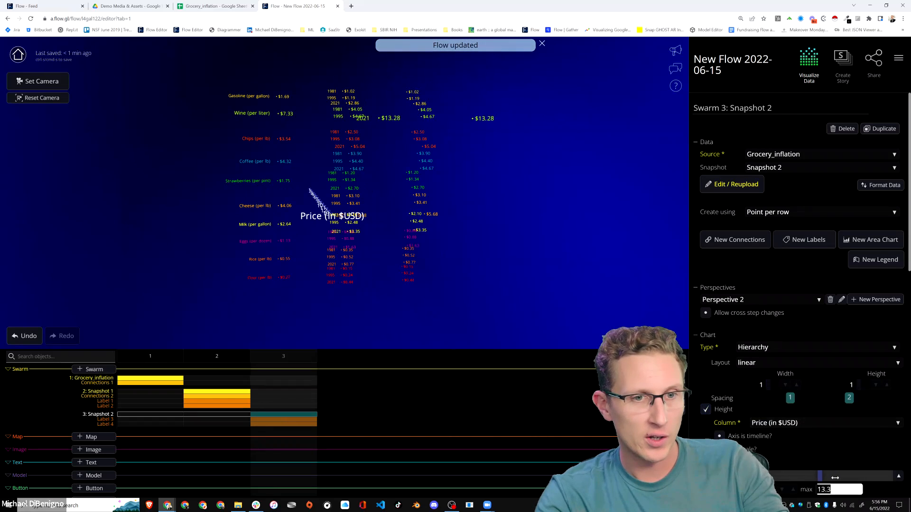
{"action": "type", "text": "14"}
{"action": "mouse_move", "coordinate": [549, 269]}
{"action": "left_mouse_down"}
{"action": "mouse_move", "coordinate": [562, 285]}
{"action": "mouse_move", "coordinate": [543, 284]}
{"action": "left_mouse_up"}
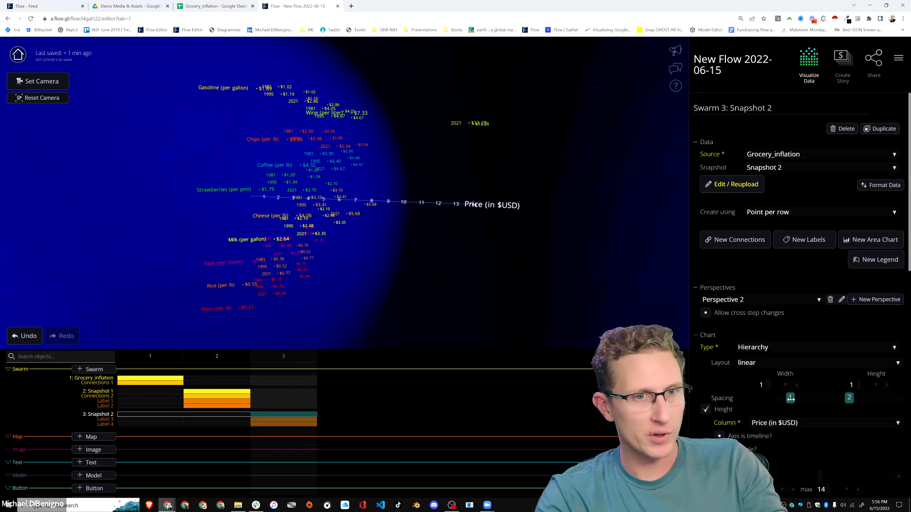
Add connections to the Snapshot 2 swarm, connecting the dots based on hierarchy level.
{"action": "scroll", "coordinate": [714, 392], "scroll_direction": "down", "scroll_amount": 2}
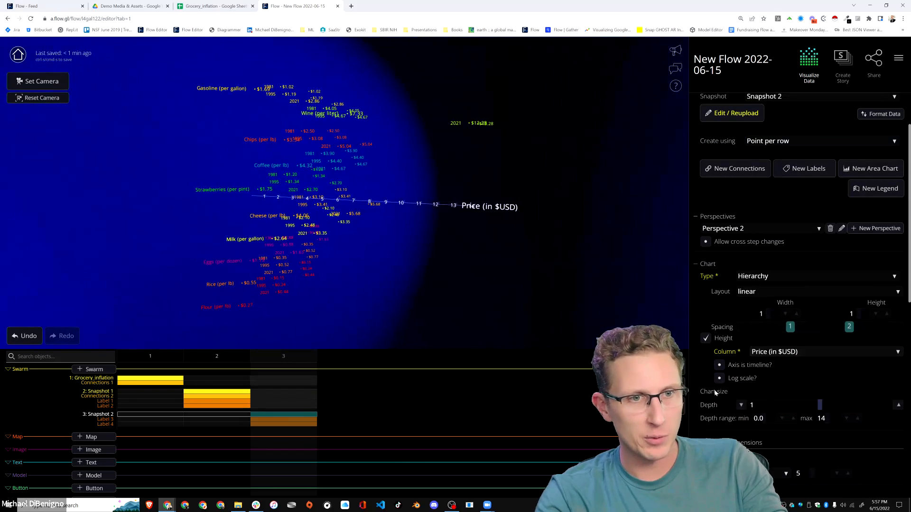
{"action": "left_click", "coordinate": [740, 170]}
{"action": "left_click", "coordinate": [821, 168]}
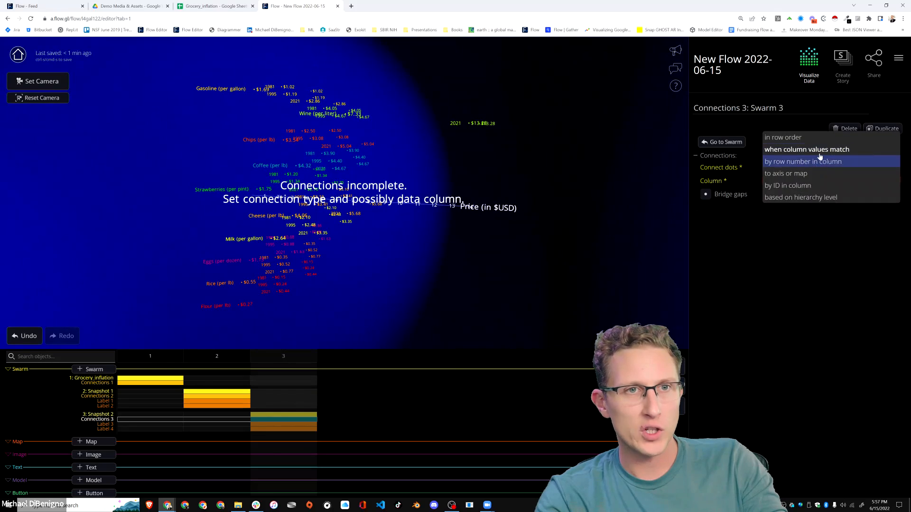
{"action": "left_click", "coordinate": [794, 198]}
{"action": "left_click_drag", "start_coordinate": [530, 264], "coordinate": [323, 274]}
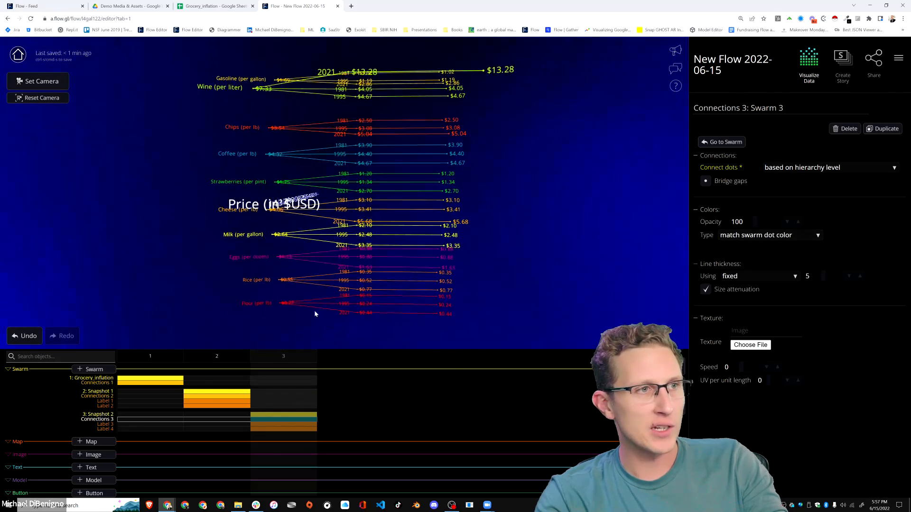
Rotate the Snapshot 2 swarm in its position settings so the Price (in $USD) axis stands vertically.
{"action": "left_click", "coordinate": [286, 415]}
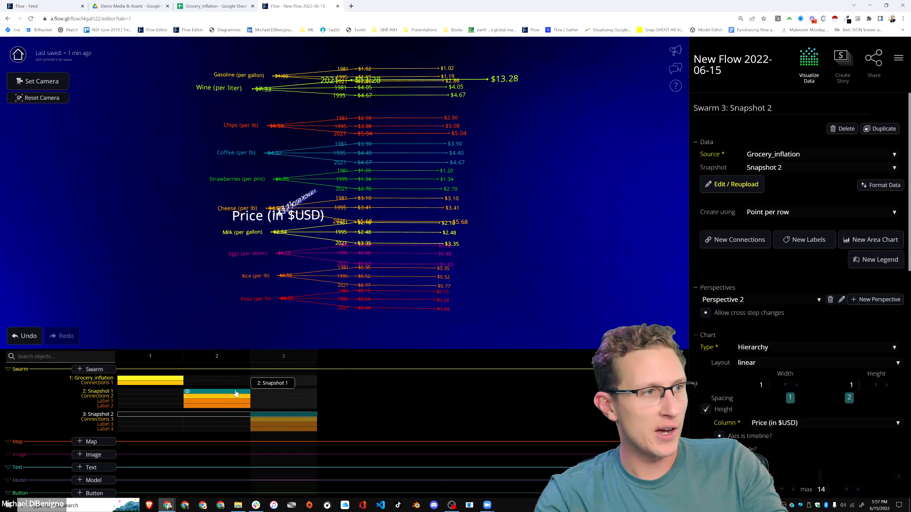
{"action": "scroll", "coordinate": [877, 380], "scroll_direction": "down", "scroll_amount": 10}
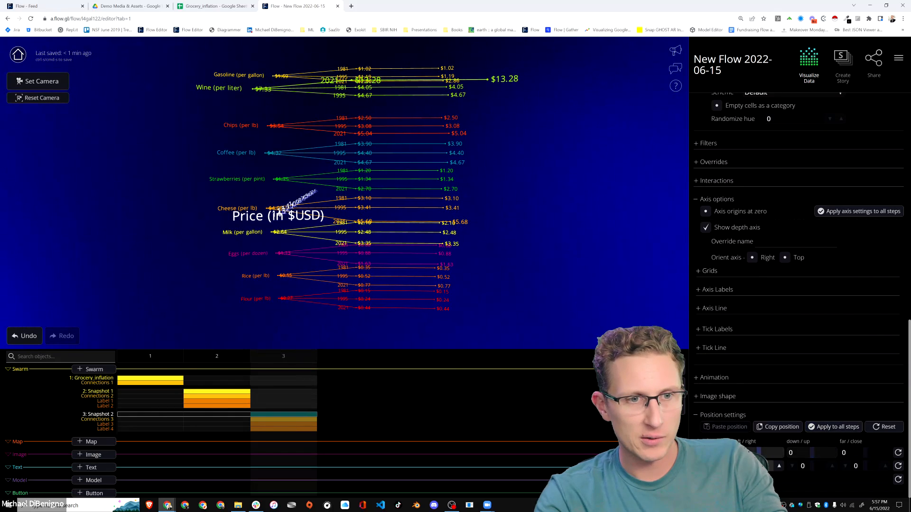
{"action": "key", "text": "Return"}
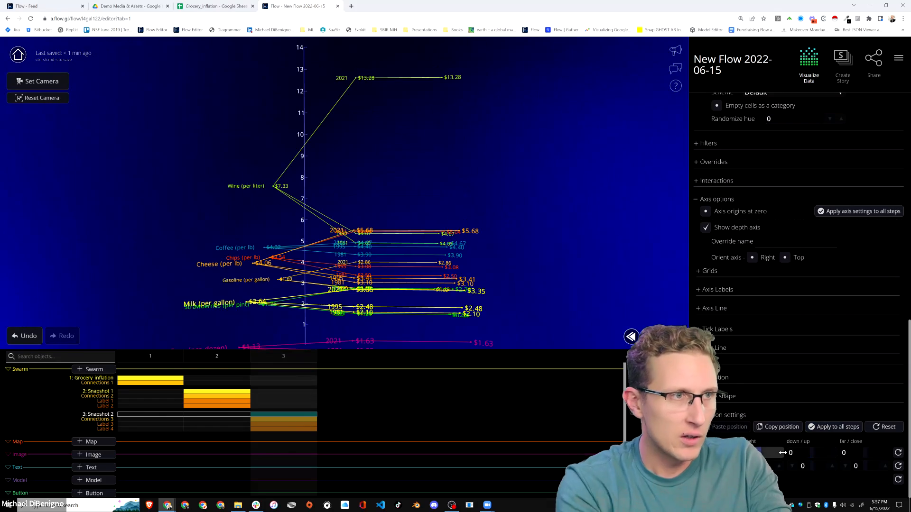
Examine the connected price hierarchy in step 3 from several angles and compare it with the hierarchy in step 2.
{"action": "left_click_drag", "start_coordinate": [340, 290], "coordinate": [417, 253]}
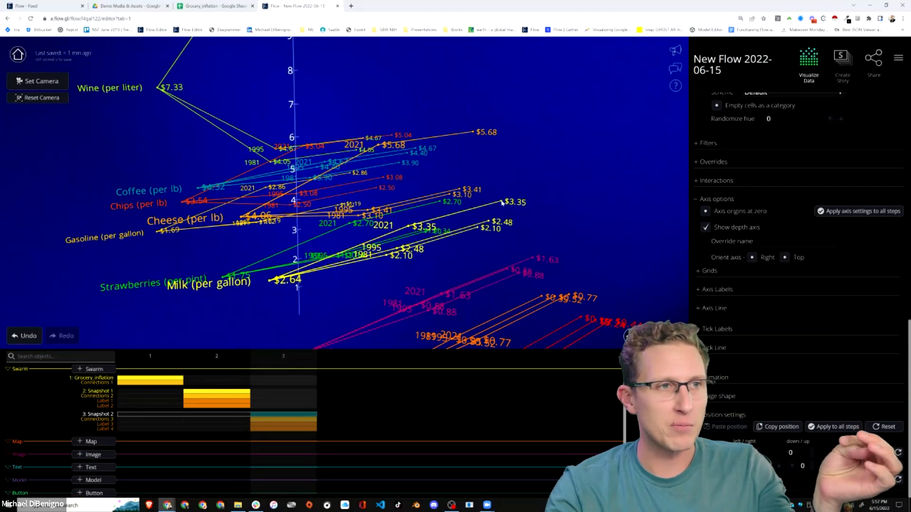
{"action": "left_click_drag", "start_coordinate": [485, 218], "coordinate": [377, 258]}
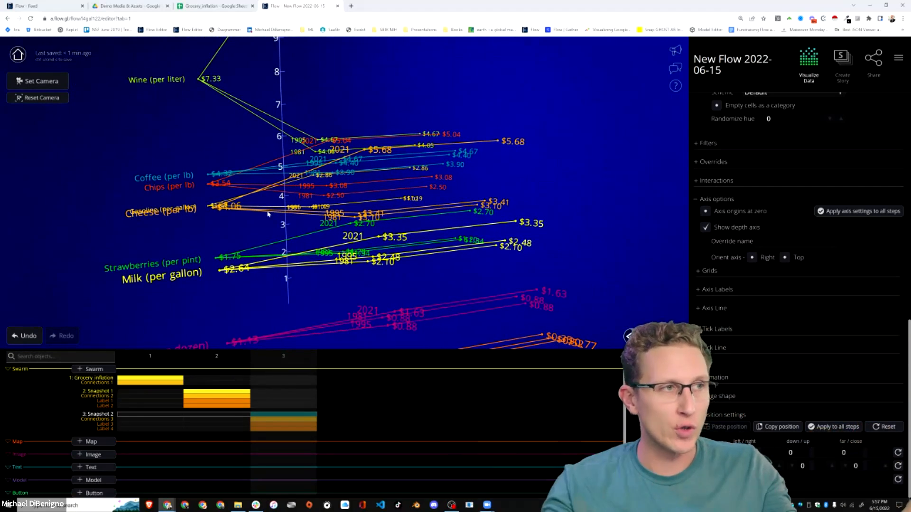
{"action": "mouse_move", "coordinate": [269, 214]}
{"action": "left_mouse_down"}
{"action": "mouse_move", "coordinate": [340, 231]}
{"action": "mouse_move", "coordinate": [268, 231]}
{"action": "left_mouse_up"}
{"action": "scroll", "coordinate": [268, 231], "scroll_direction": "down", "scroll_amount": 2}
{"action": "left_click_drag", "start_coordinate": [356, 274], "coordinate": [392, 295]}
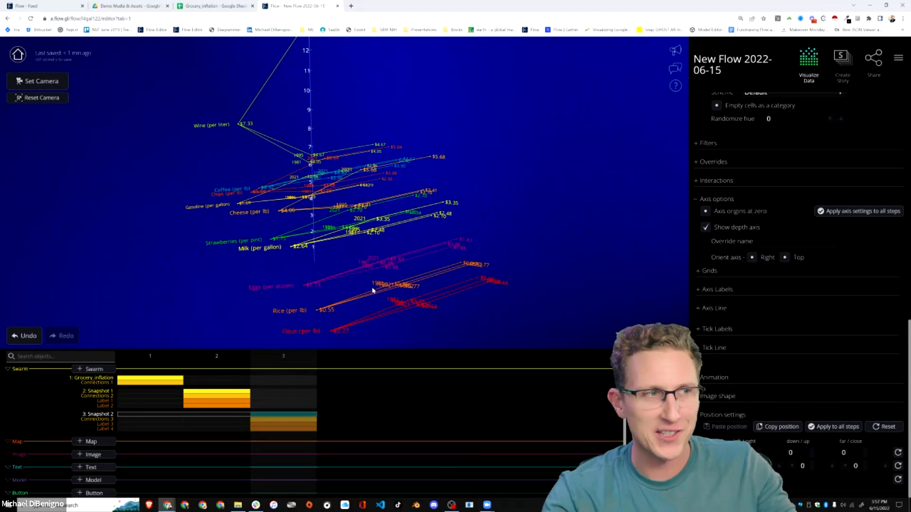
{"action": "mouse_move", "coordinate": [310, 283]}
{"action": "left_mouse_down"}
{"action": "mouse_move", "coordinate": [422, 292]}
{"action": "mouse_move", "coordinate": [420, 310]}
{"action": "mouse_move", "coordinate": [311, 299]}
{"action": "left_mouse_up"}
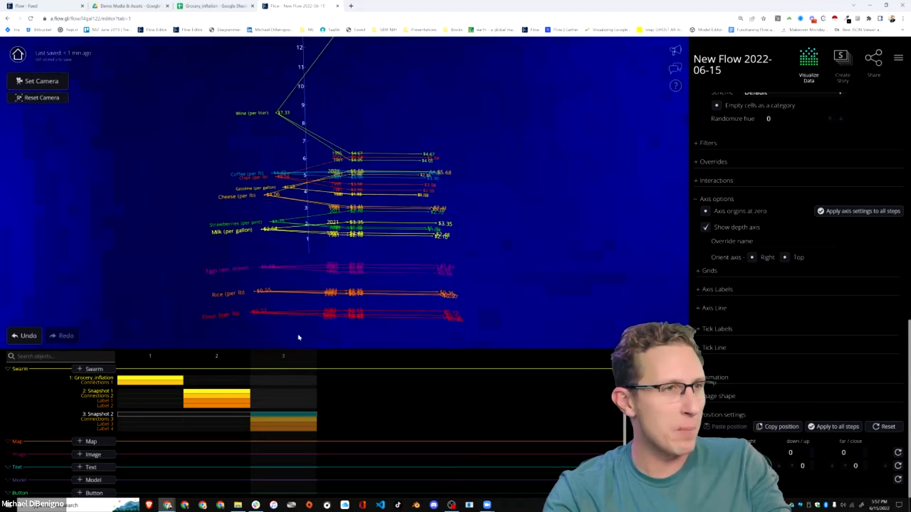
{"action": "left_click", "coordinate": [177, 361]}
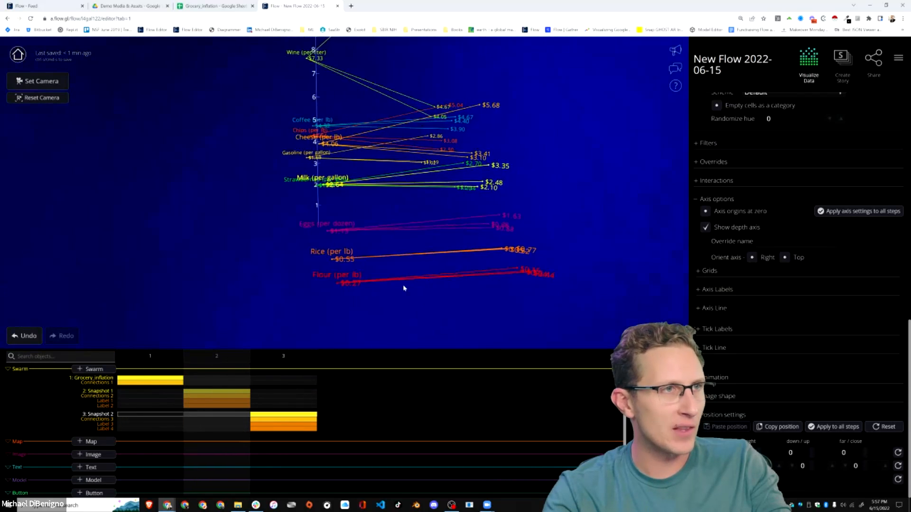
{"action": "scroll", "coordinate": [505, 283], "scroll_direction": "down", "scroll_amount": 3}
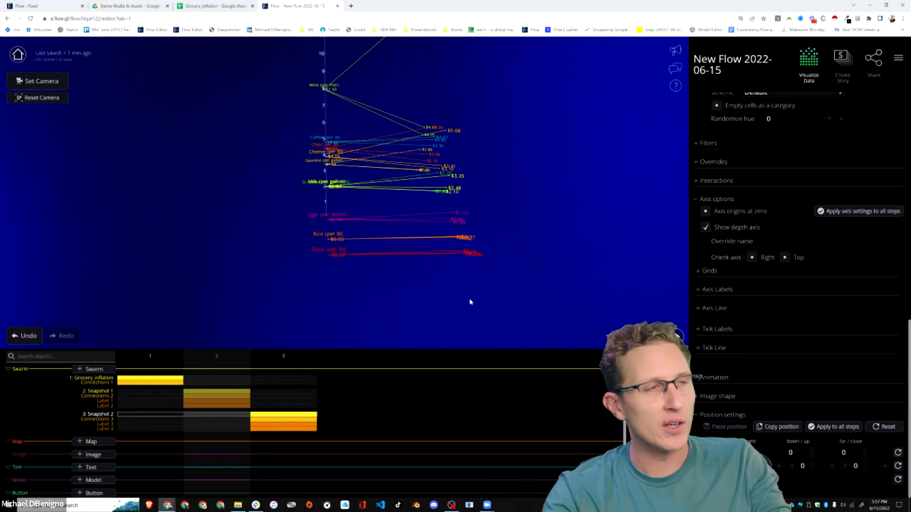
{"action": "mouse_move", "coordinate": [471, 302]}
{"action": "left_mouse_down"}
{"action": "mouse_move", "coordinate": [541, 297]}
{"action": "mouse_move", "coordinate": [479, 298]}
{"action": "left_mouse_up"}
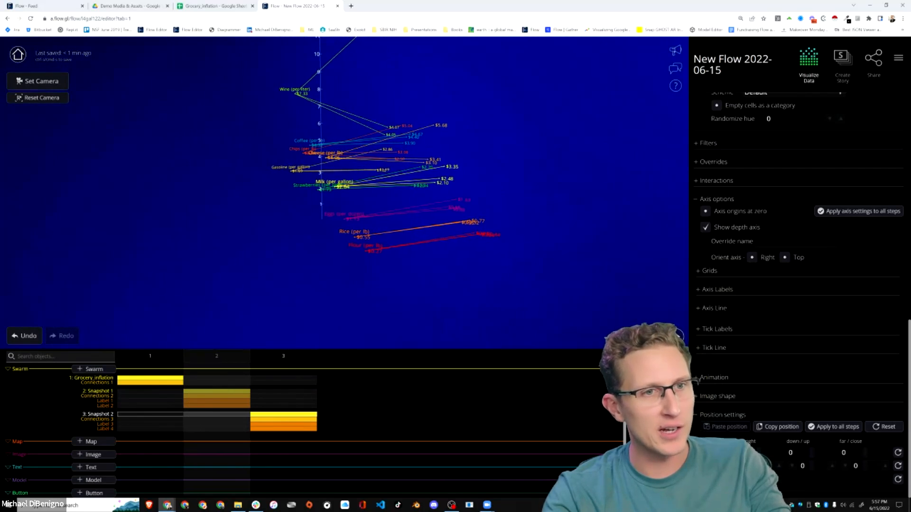
{"action": "key", "text": "Right"}
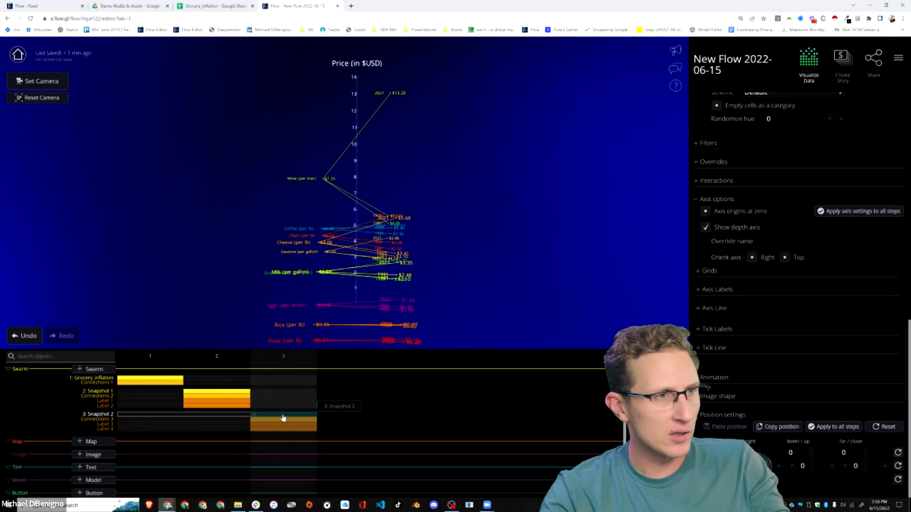
{"action": "scroll", "coordinate": [771, 320], "scroll_direction": "up", "scroll_amount": 8}
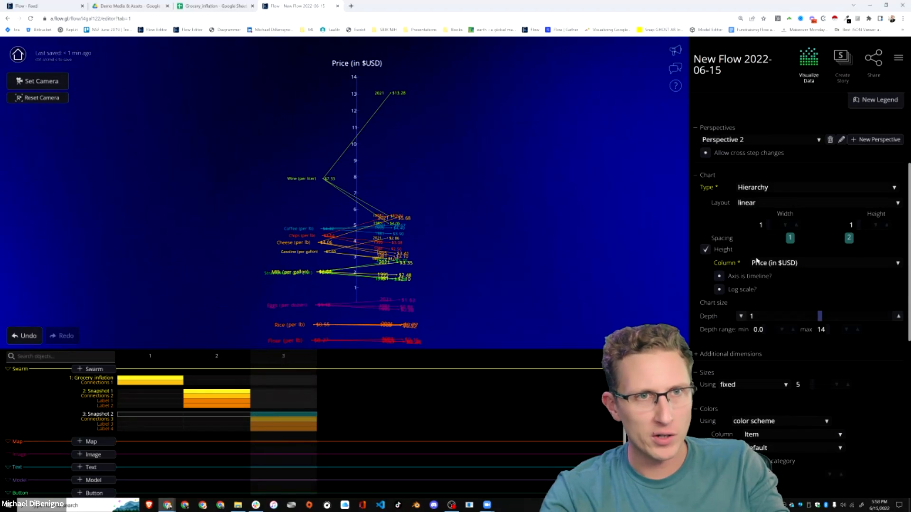
{"action": "left_click", "coordinate": [898, 59]}
{"action": "left_click", "coordinate": [843, 190]}
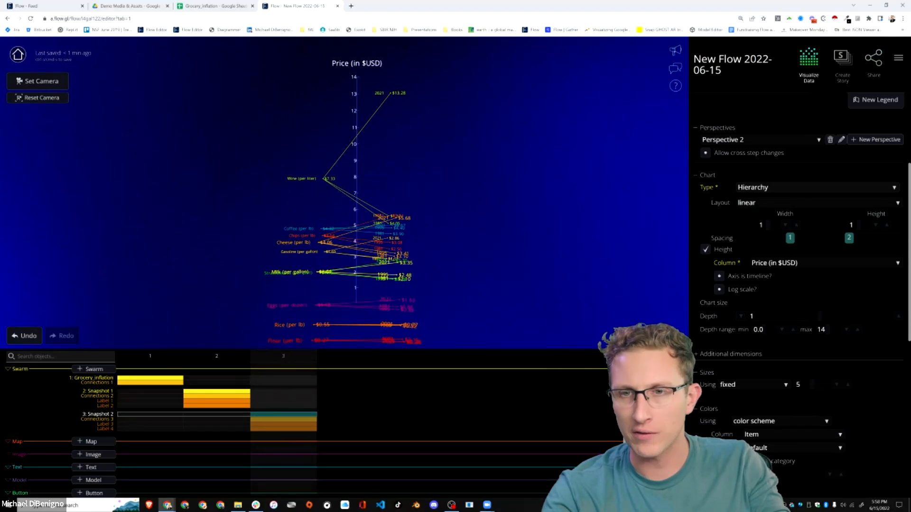